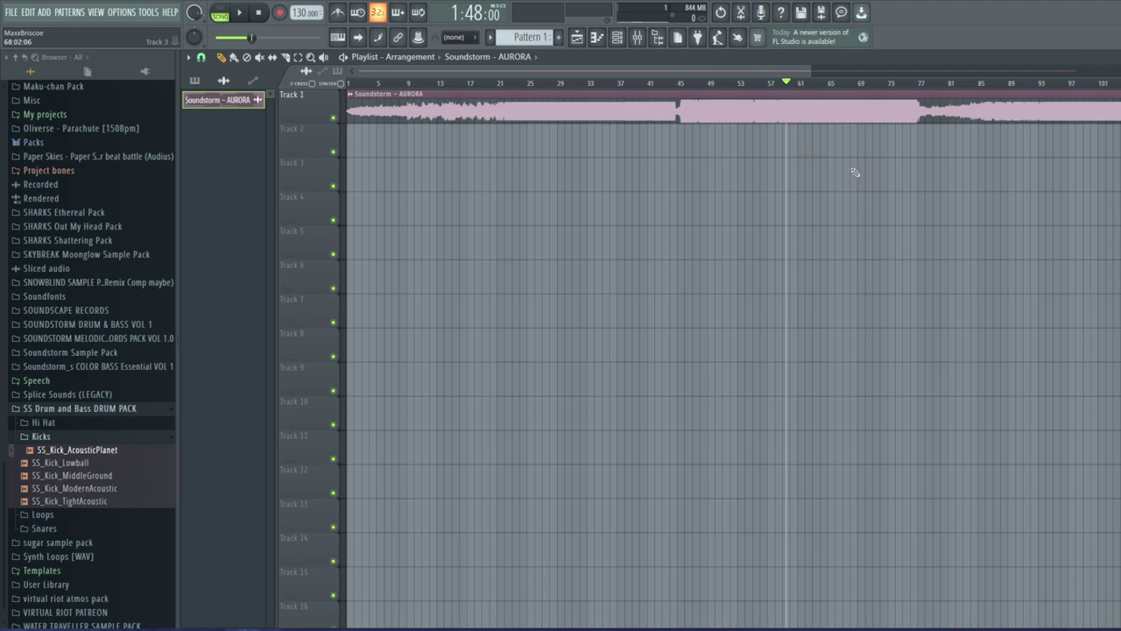
Lower the main volume to 88% and play the Soundstorm - AURORA clip from about bar 59
left_click_drag(768, 67, 714, 75)
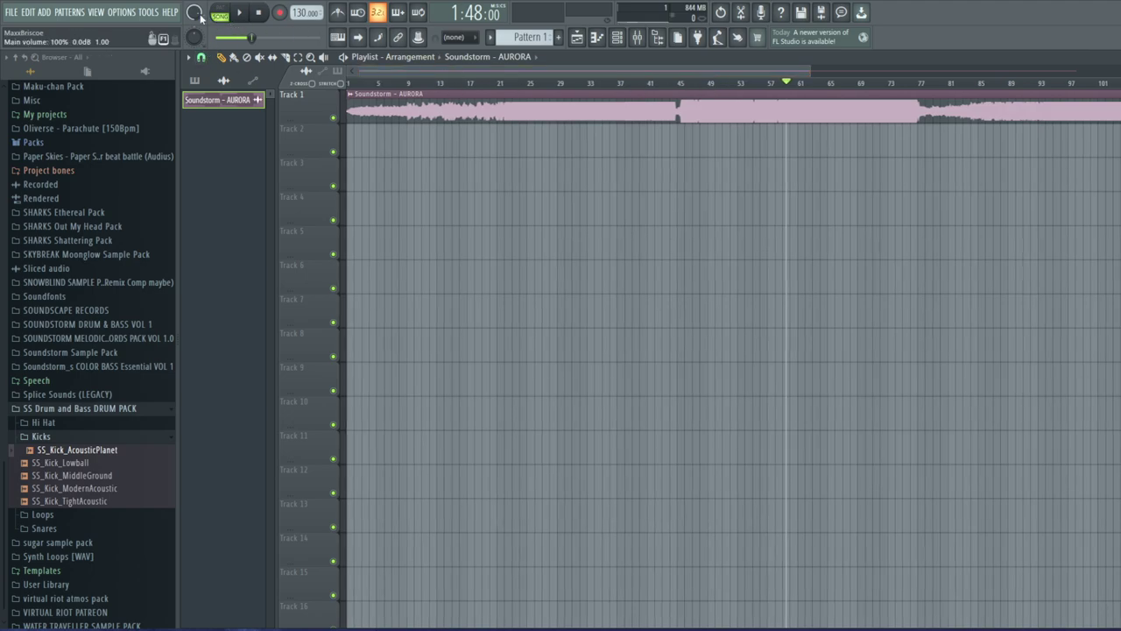
key("space")
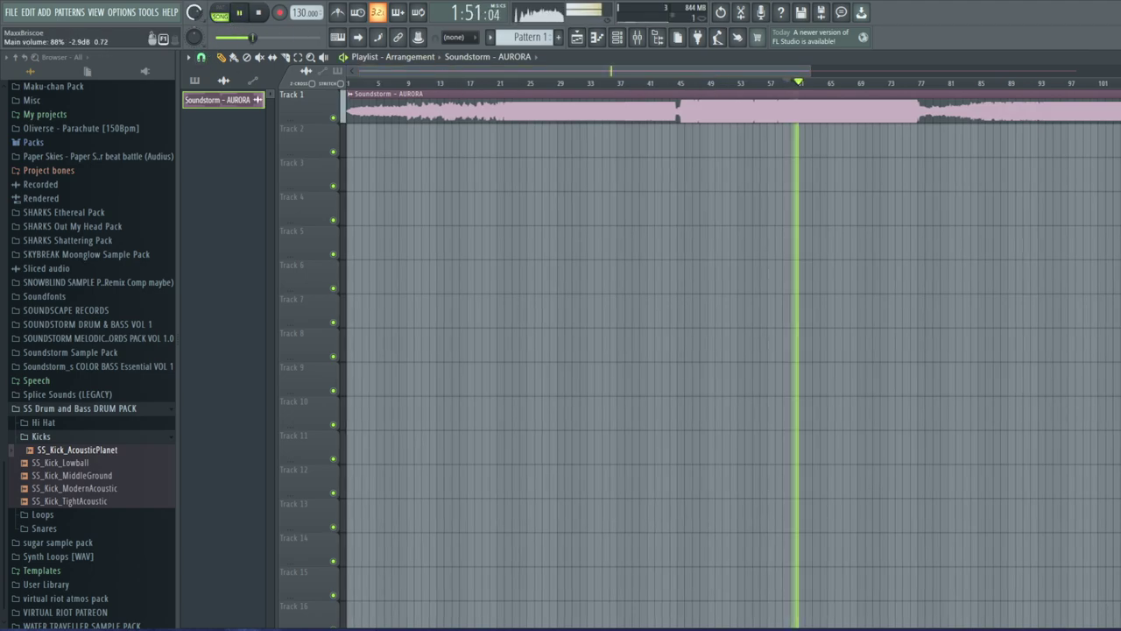
left_click(241, 13)
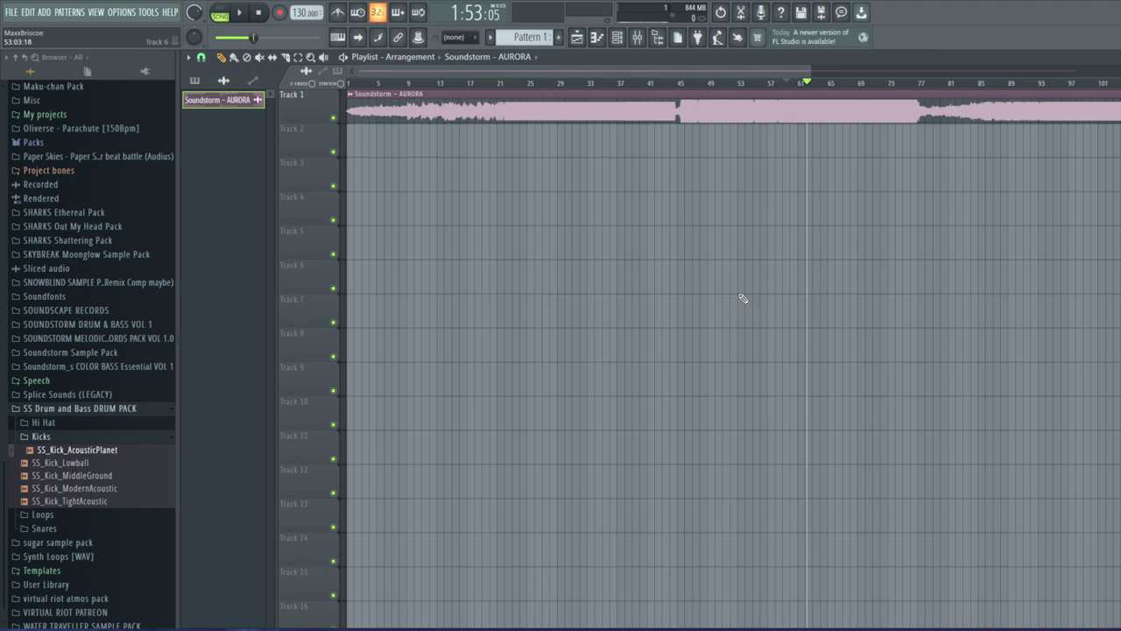
Delete the Soundstorm - AURORA clip from Track 1 to leave the playlist arrangement empty
left_click_drag(807, 75, 719, 70)
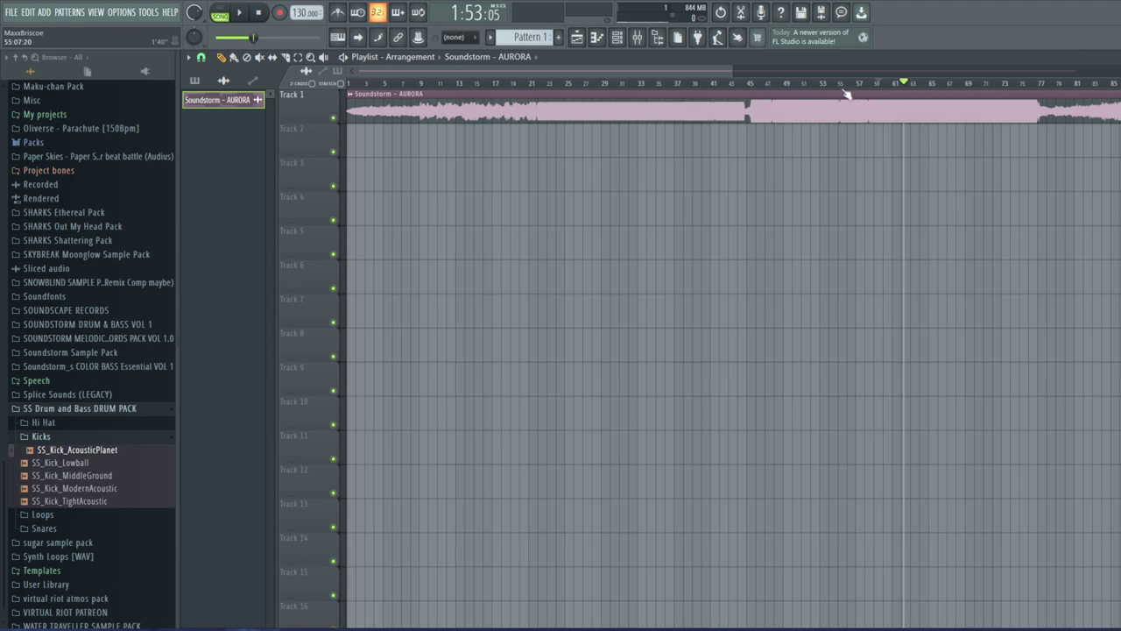
right_click(801, 102)
left_click_drag(1063, 70, 661, 70)
Load the OTT multiband compressor into the first effect slot of the Master mixer track
left_click(636, 38)
left_click_drag(609, 338, 581, 154)
left_click(946, 188)
left_click(778, 290)
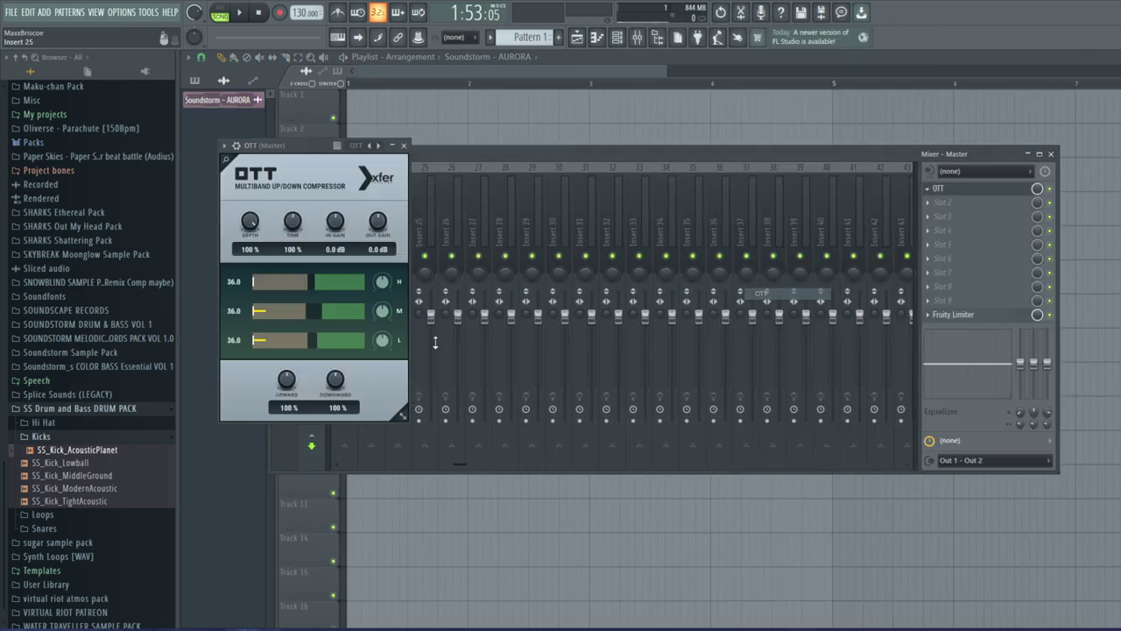
Set OTT's depth to about 8% and time to 70%, and open the master's Fruity Limiter
left_click_drag(250, 221, 382, 335)
left_click_drag(298, 344, 385, 339)
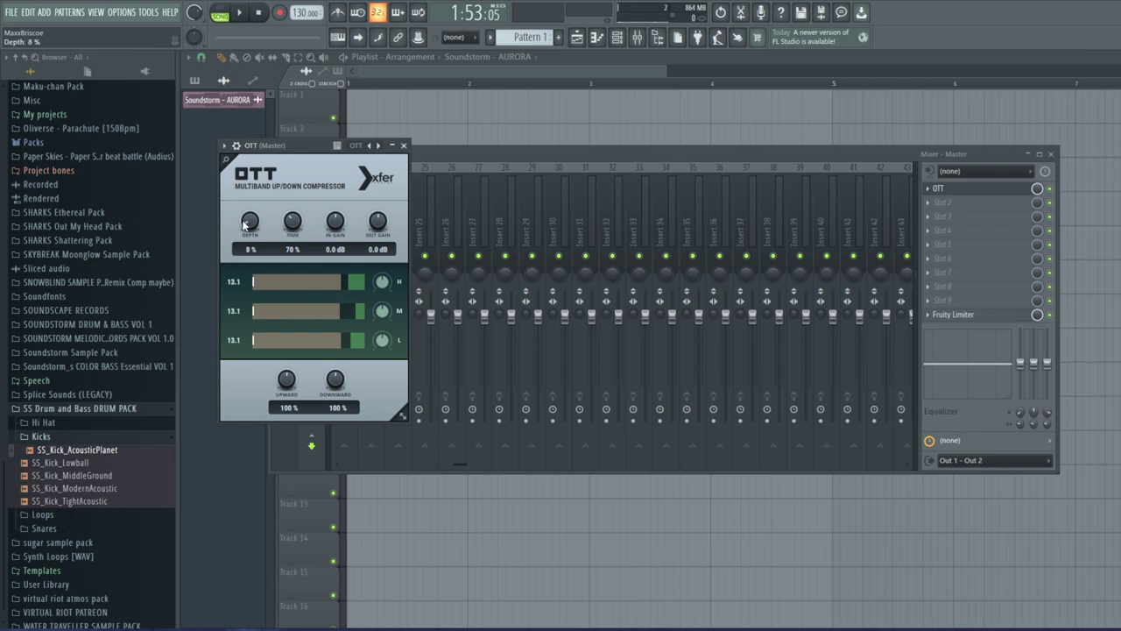
left_click_drag(248, 224, 249, 227)
left_click(948, 315)
left_click_drag(683, 406, 629, 174)
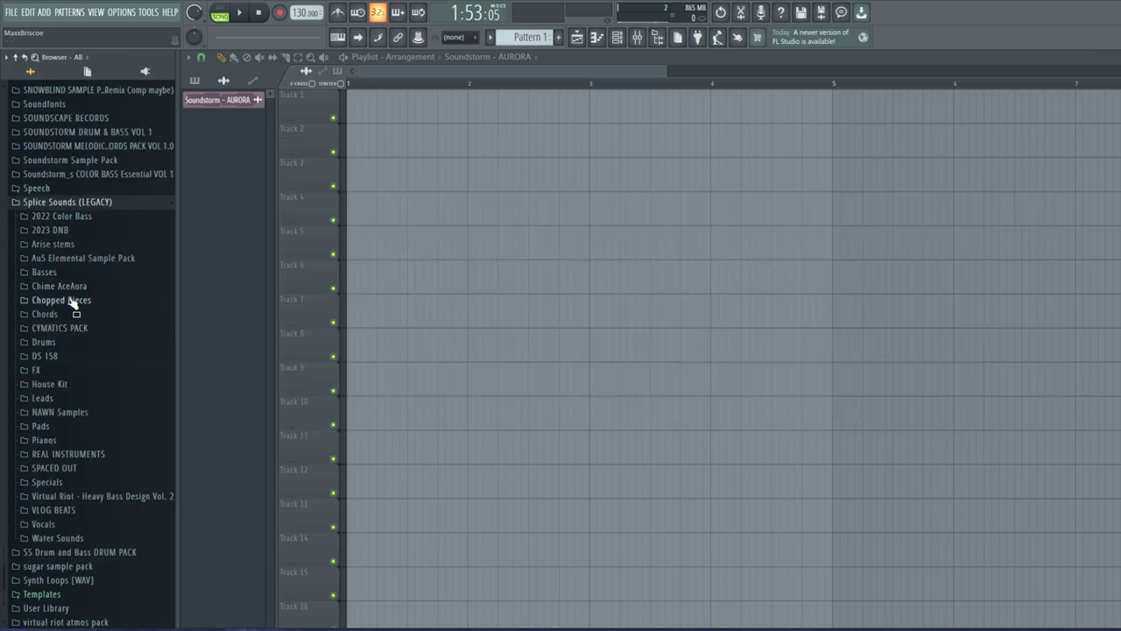
Place the DS_SCB reese_heavy_D#min bass one-shot from the Splice Sounds Basses folder on Track 1 at bar 1
left_click(52, 271)
scroll(109, 250, "down", 10)
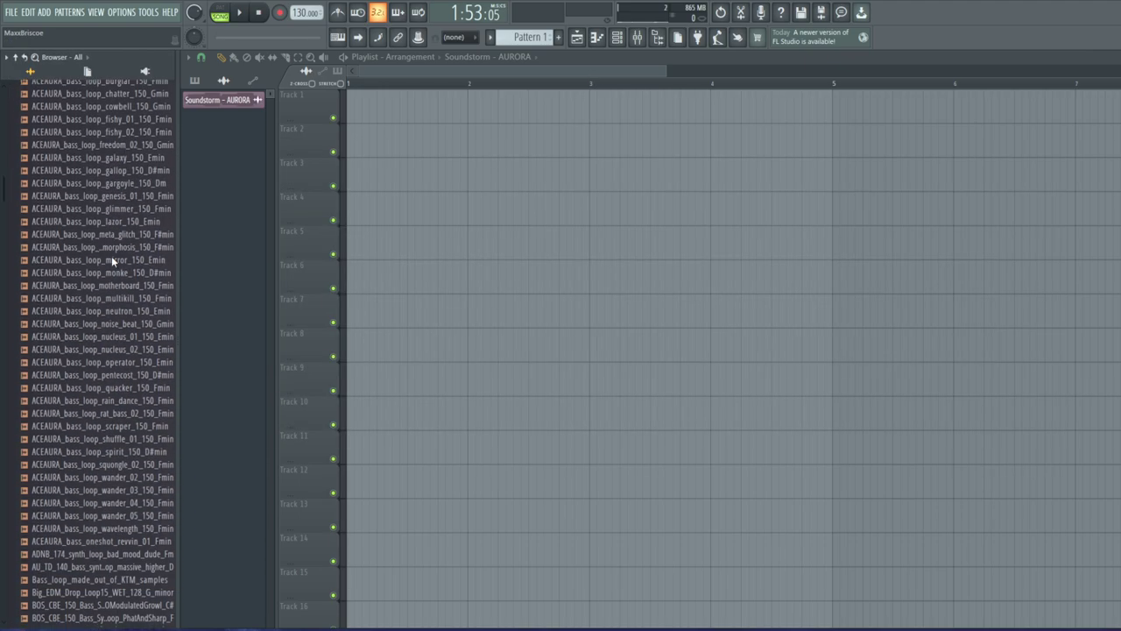
scroll(116, 263, "up", 15)
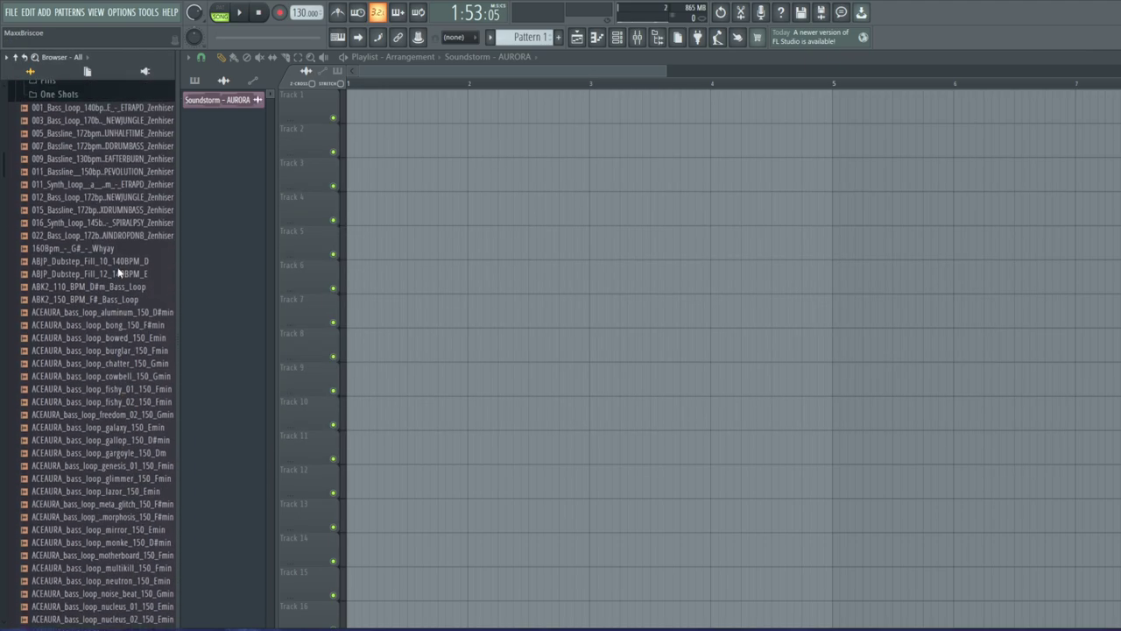
scroll(122, 275, "down", 9)
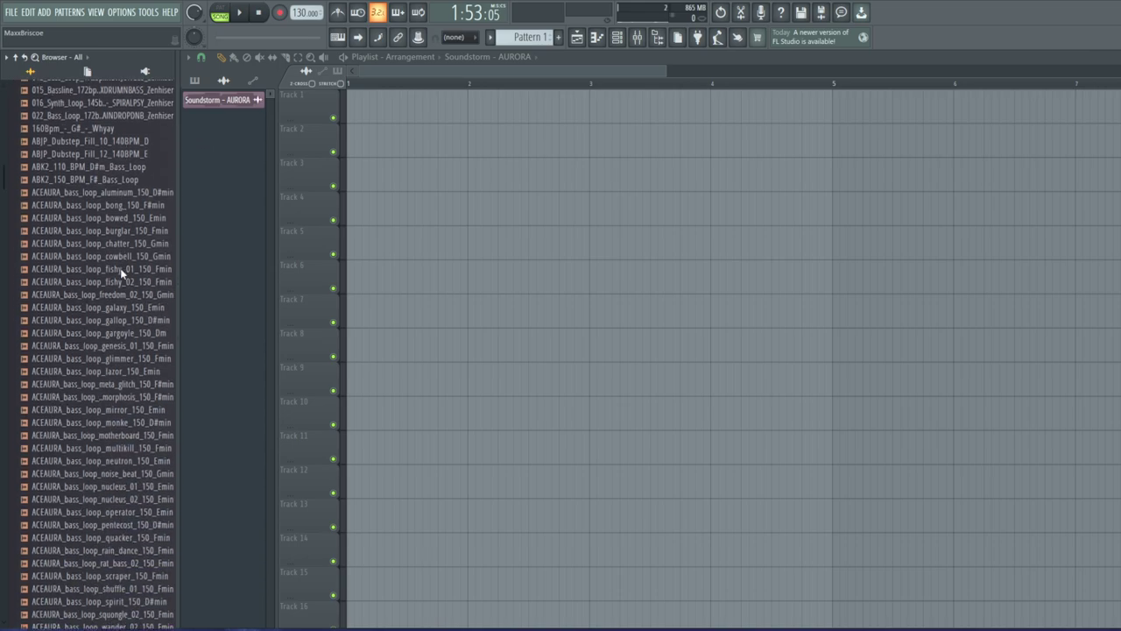
scroll(120, 273, "down", 15)
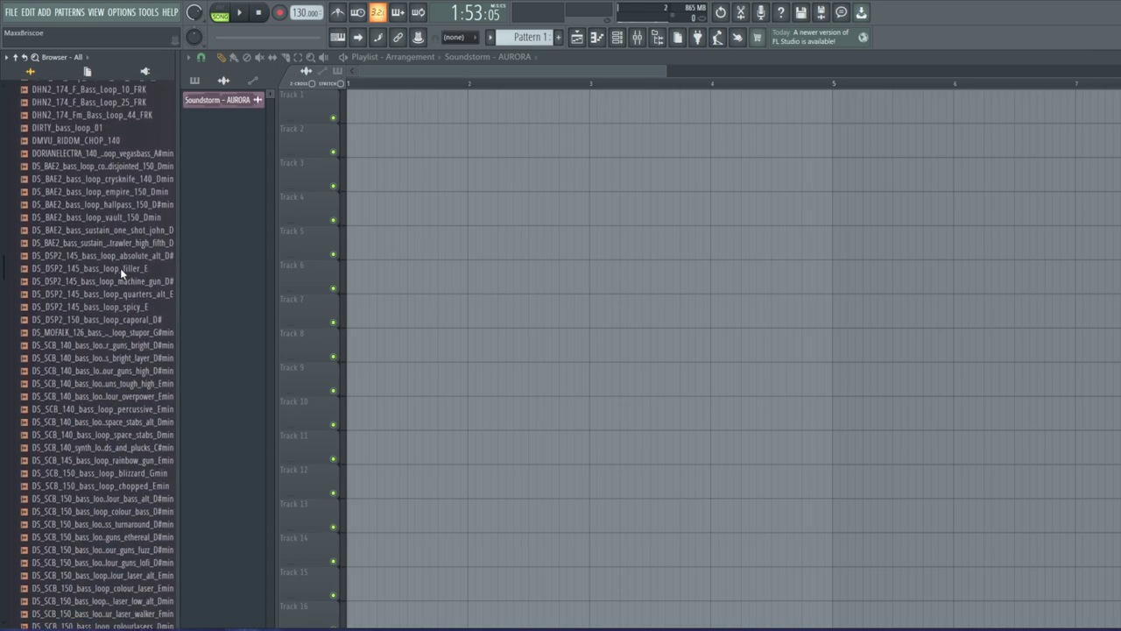
scroll(120, 270, "up", 6)
left_click_drag(110, 330, 357, 107)
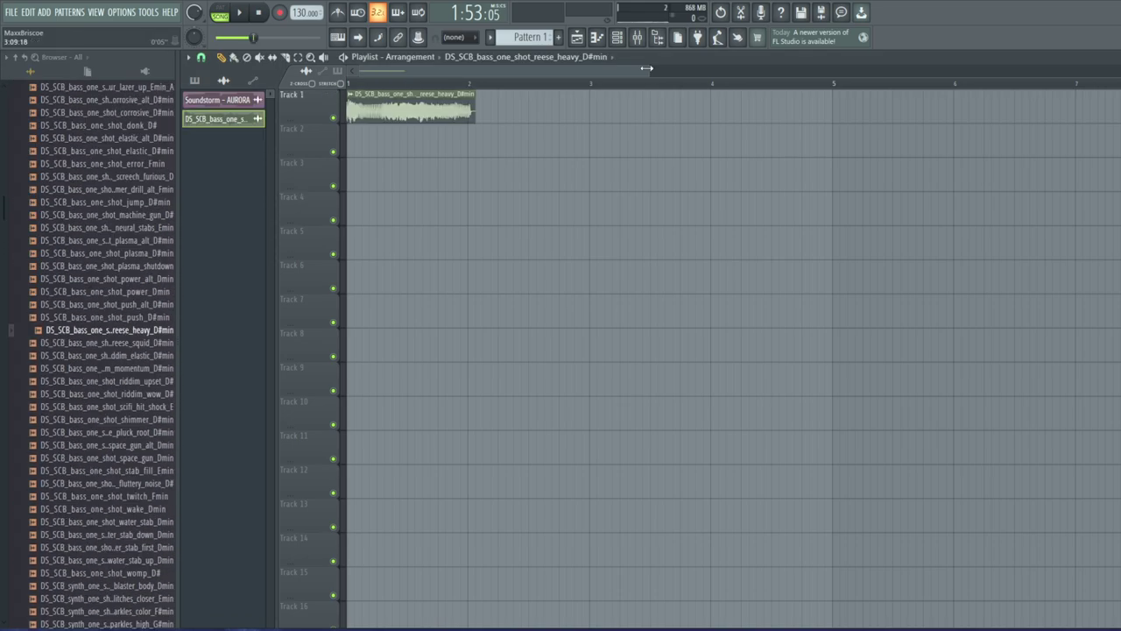
Copy the reese bass clip onto Track 2 directly after the original's end and make the copy unique
left_click_drag(647, 68, 540, 70)
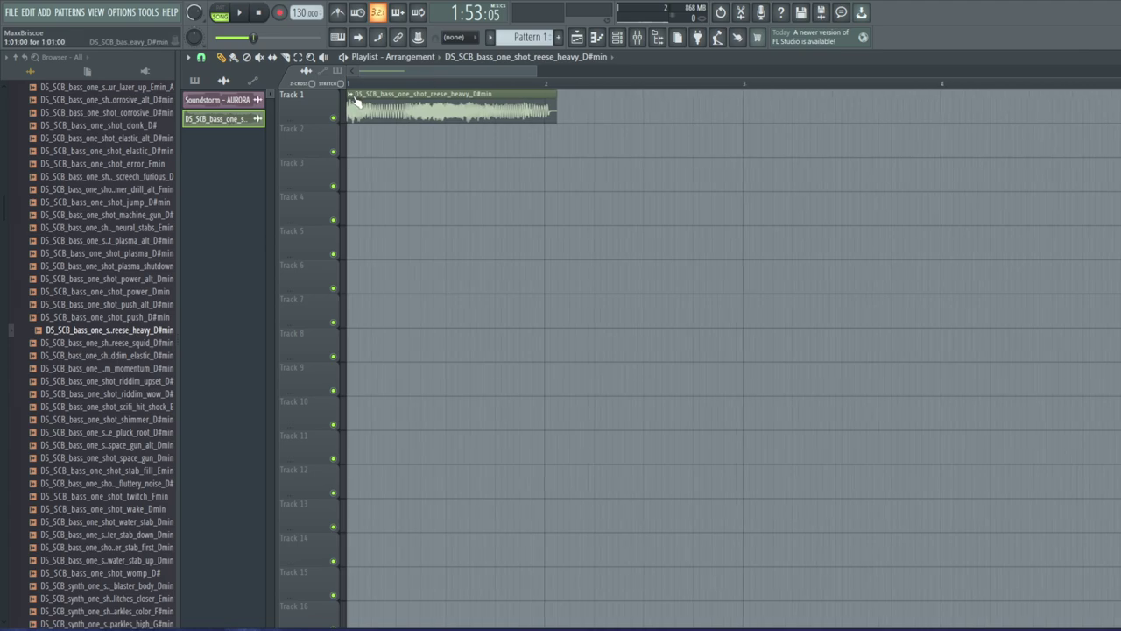
left_click(353, 102)
left_click(387, 113)
left_click(560, 140)
left_click(561, 128)
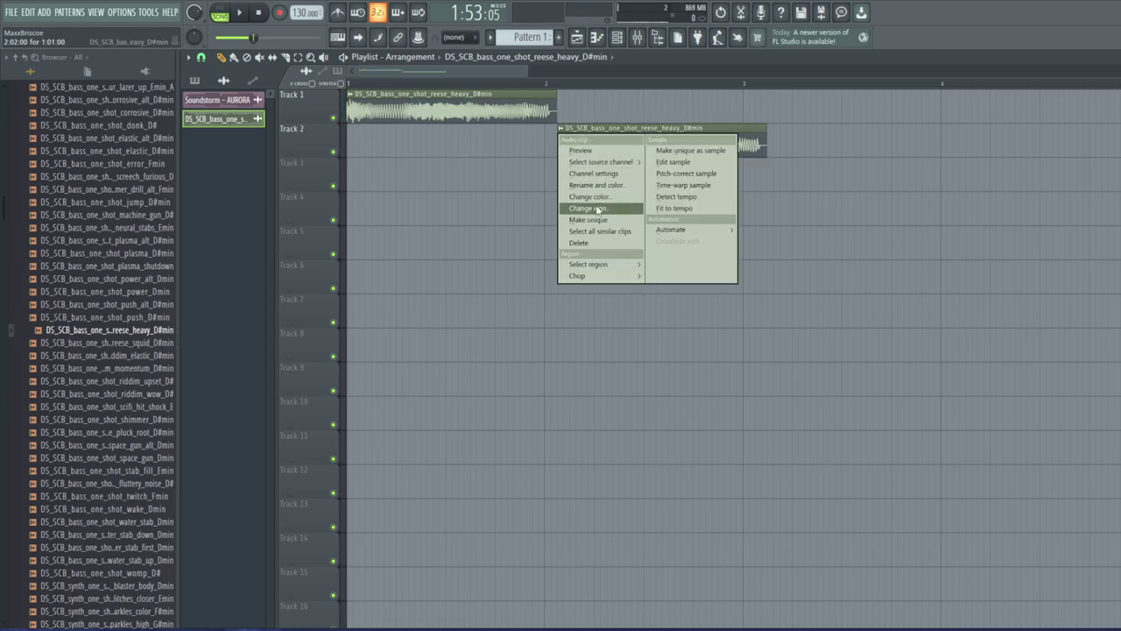
left_click(589, 216)
Reverse the unique reese copy and move it onto Track 1, overlapping the original's tail and ending at bar 3
left_click(561, 128)
left_click(593, 175)
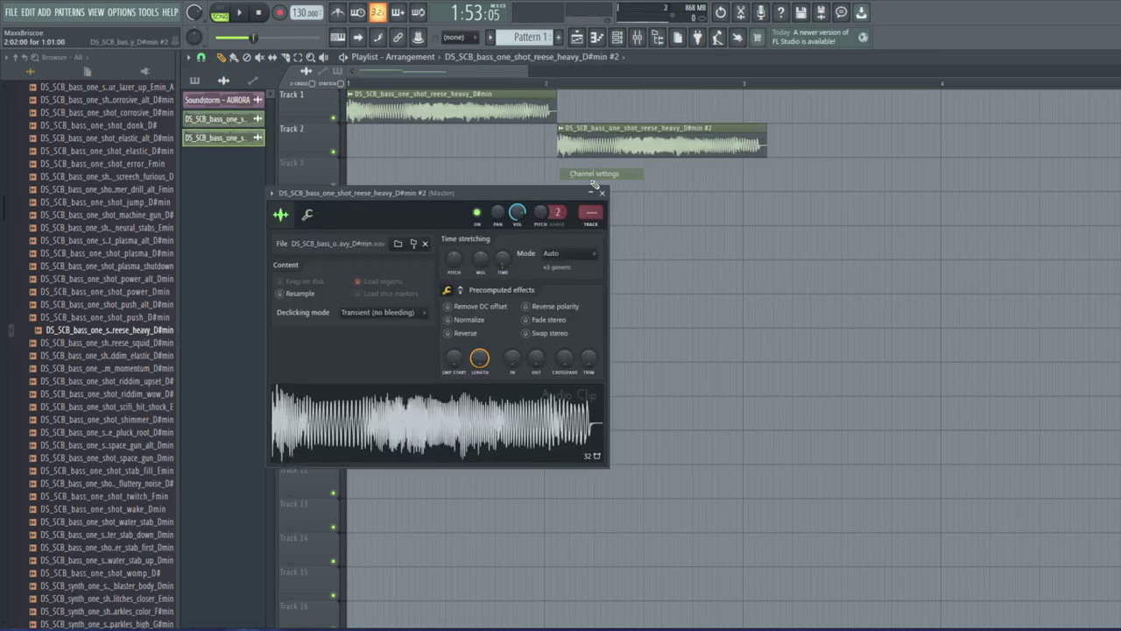
left_click(452, 333)
left_click_drag(631, 127, 605, 90)
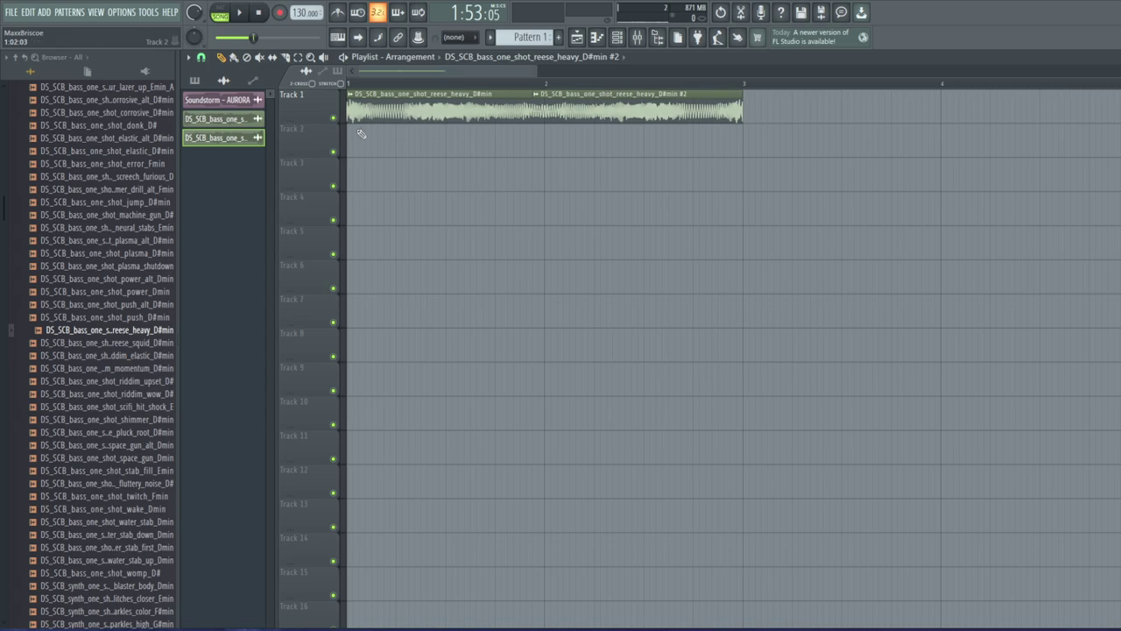
key("space")
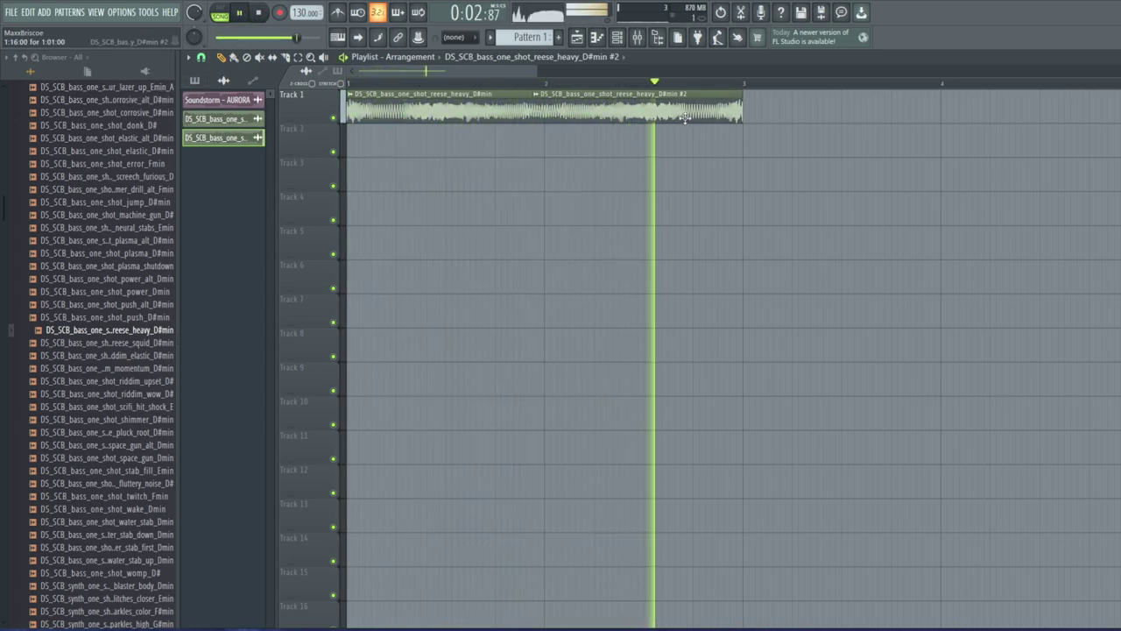
key("space")
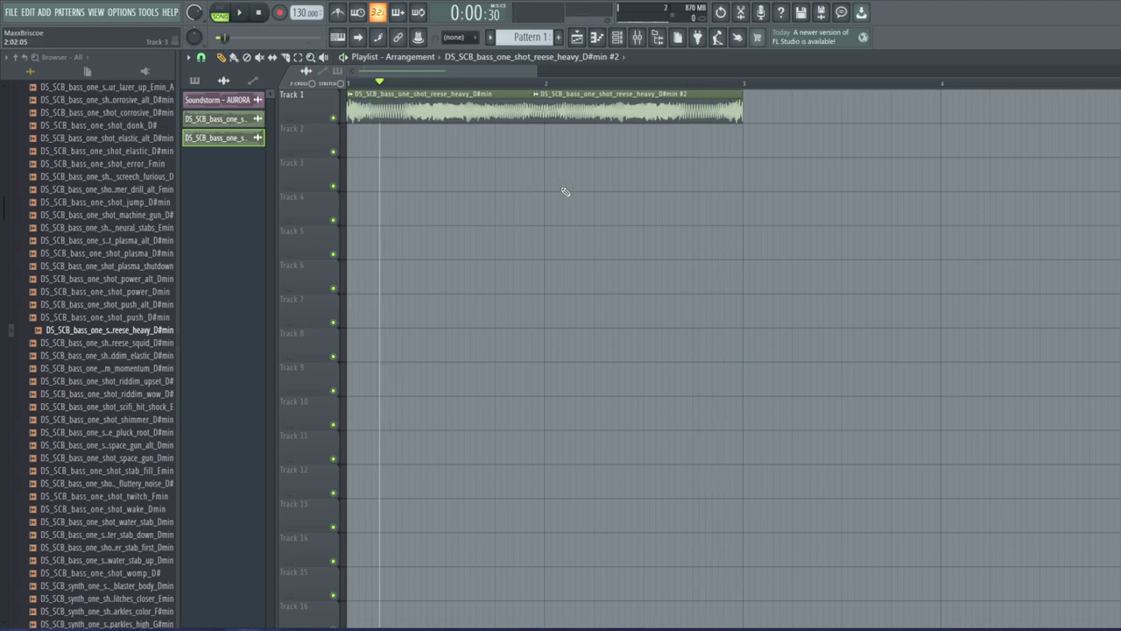
Raise the time-stretching pitch of both reese clips, setting the reversed one to +150 cents
left_click(352, 95)
left_click(385, 140)
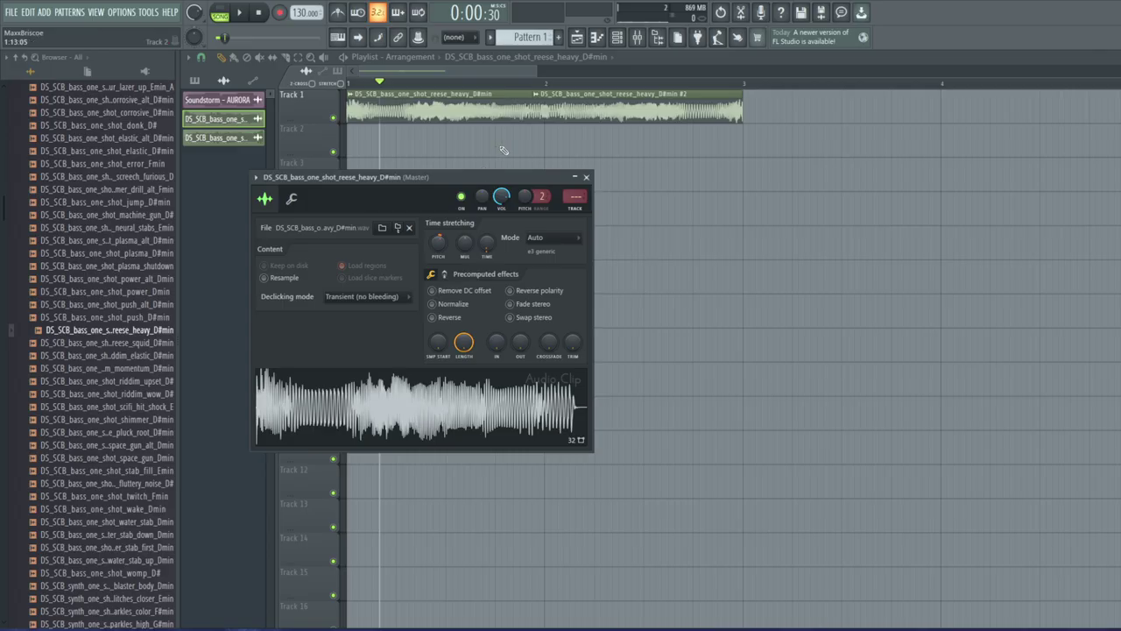
left_click(536, 94)
left_click(559, 141)
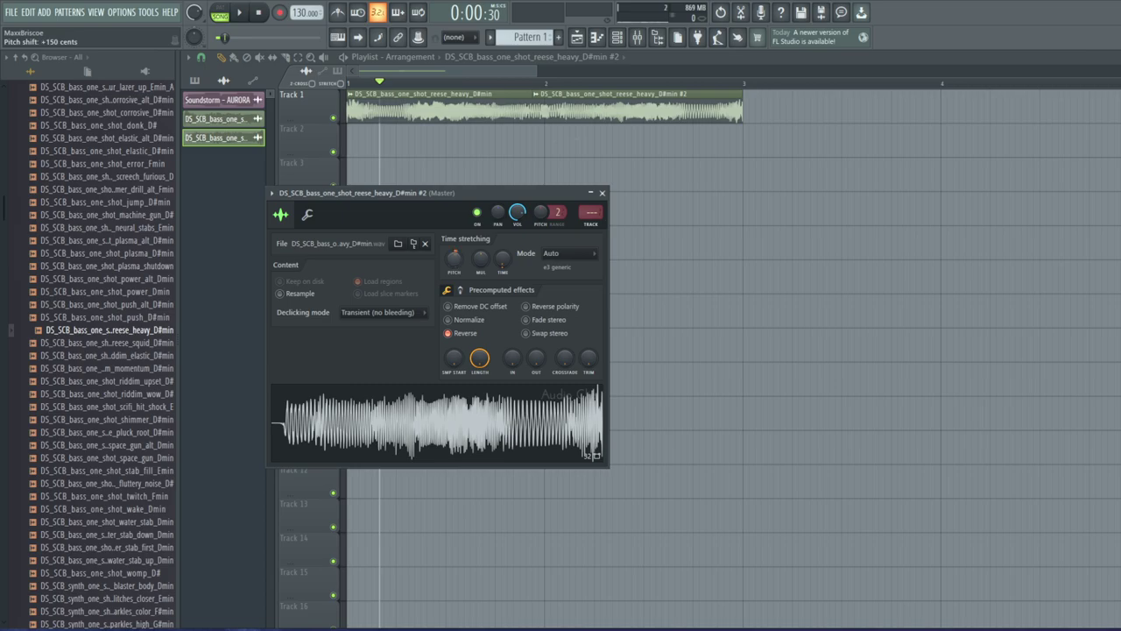
Play the two reese clips on Track 1 from the start of the arrangement
left_click_drag(397, 85, 198, 106)
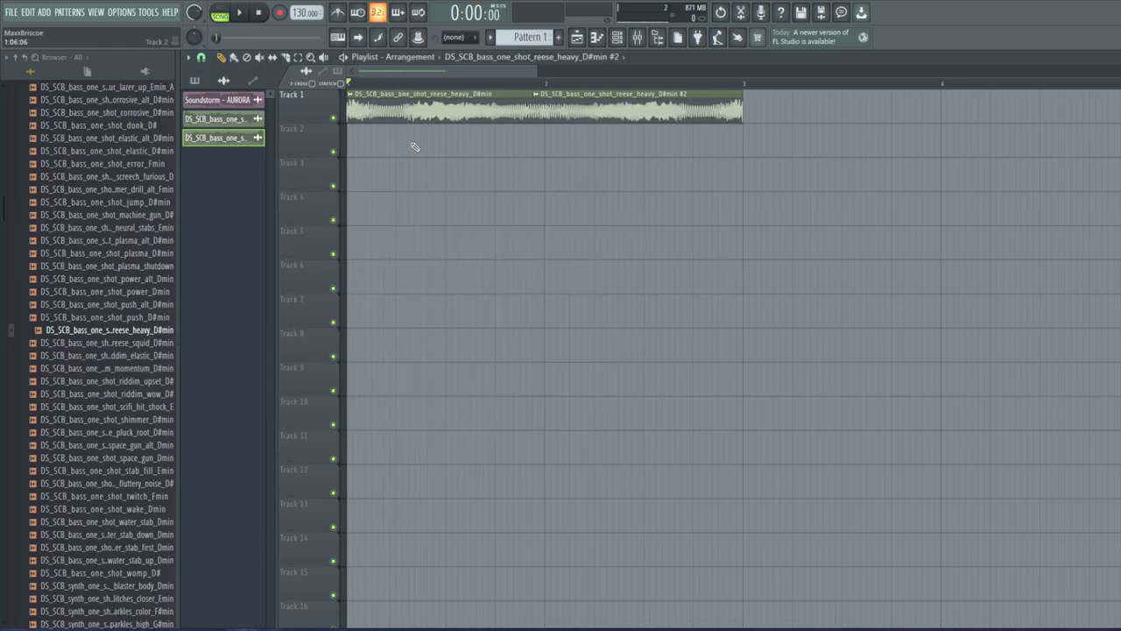
left_click(243, 15)
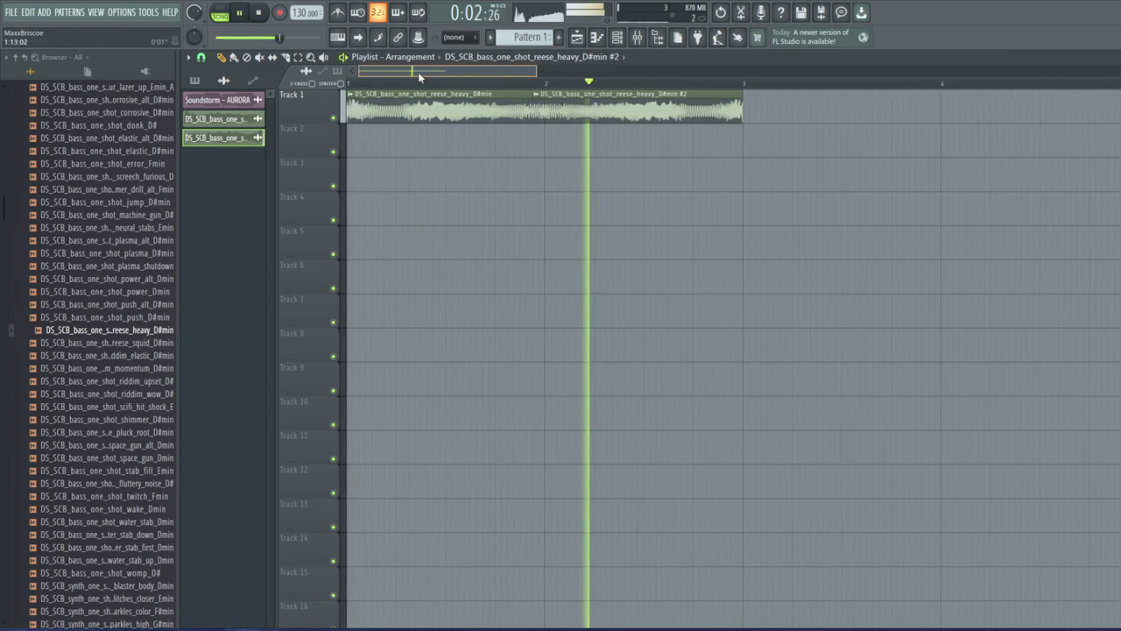
left_click(247, 16)
Browse the sample library to the FX Granulators folder of 2024 SOUNDSTORM SAMPLE PACK VOL 3
scroll(144, 265, "up", 20)
scroll(125, 268, "down", 4)
left_click(72, 288)
scroll(52, 322, "down", 2)
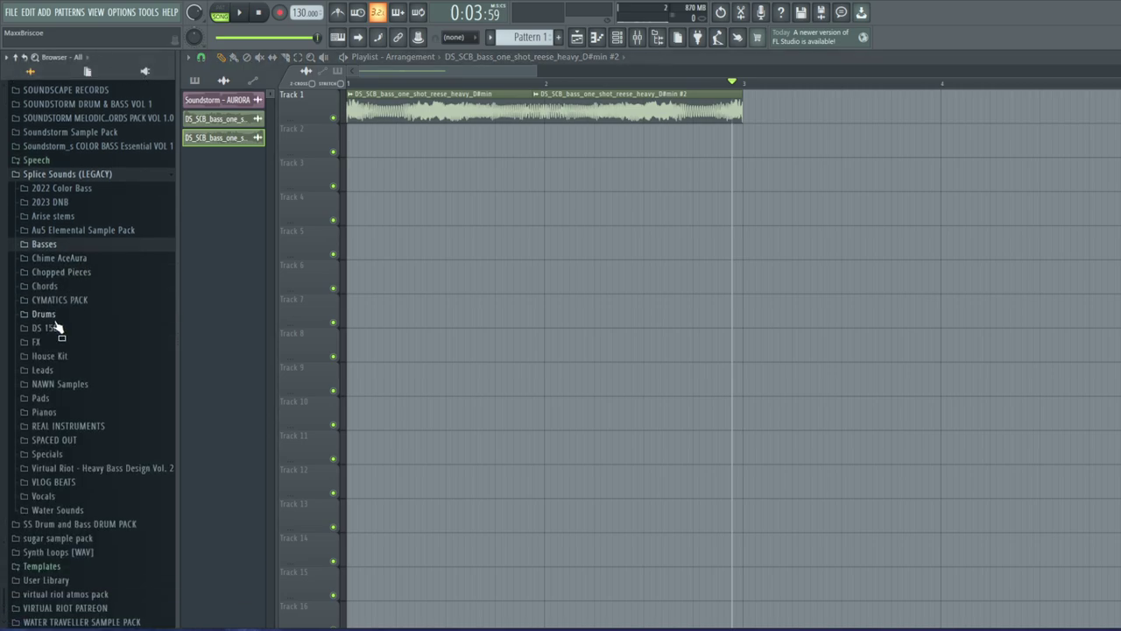
scroll(127, 364, "up", 4)
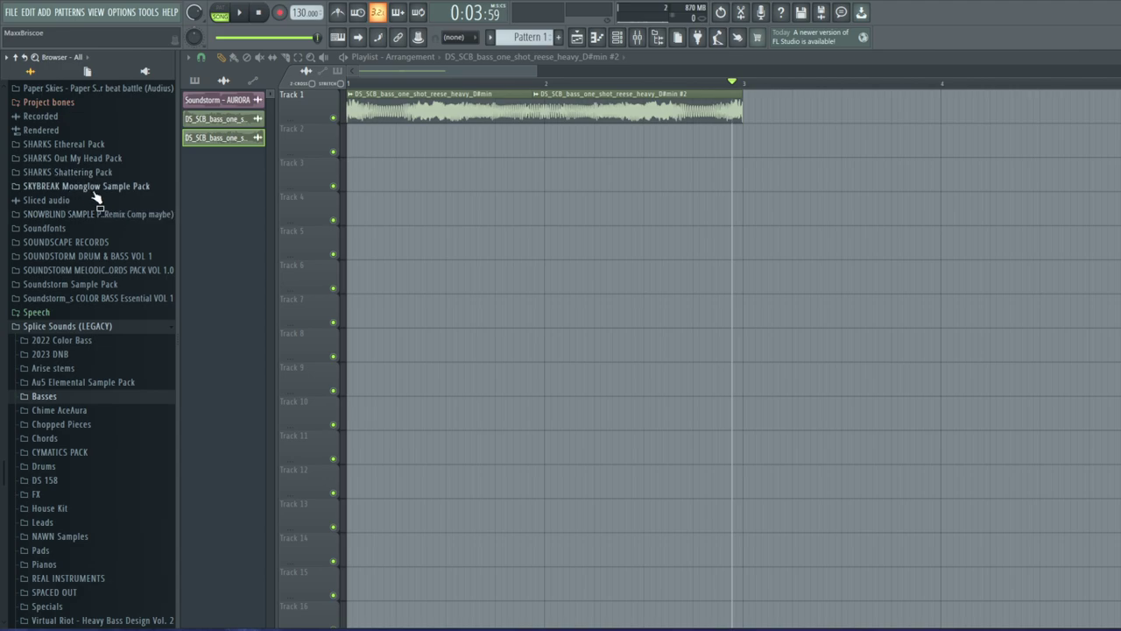
scroll(127, 306, "up", 7)
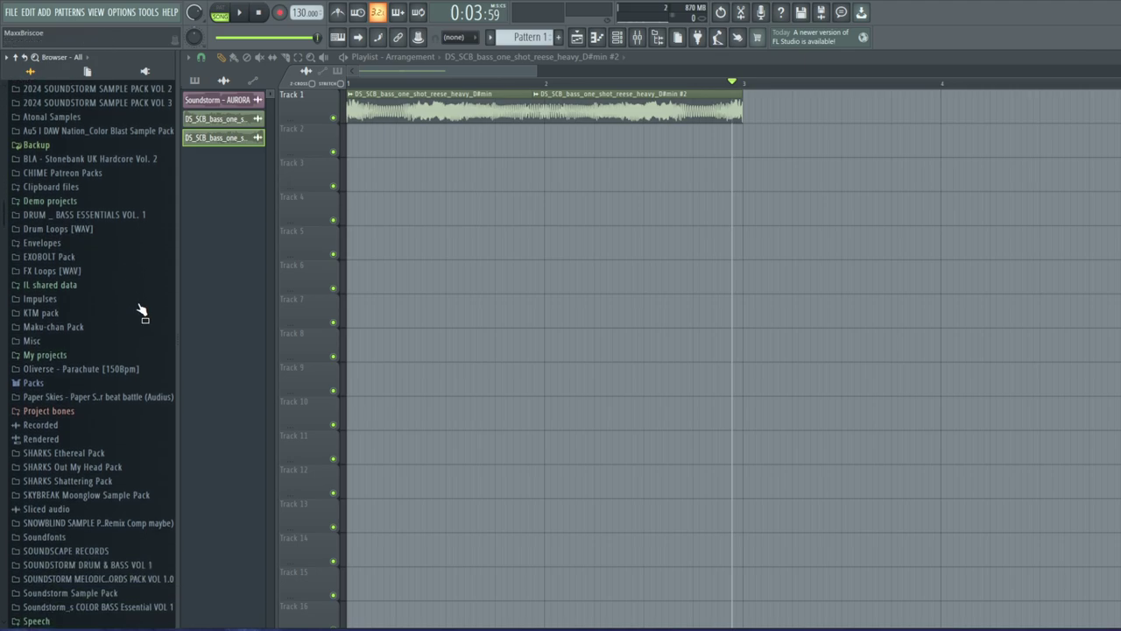
scroll(87, 210, "up", 2)
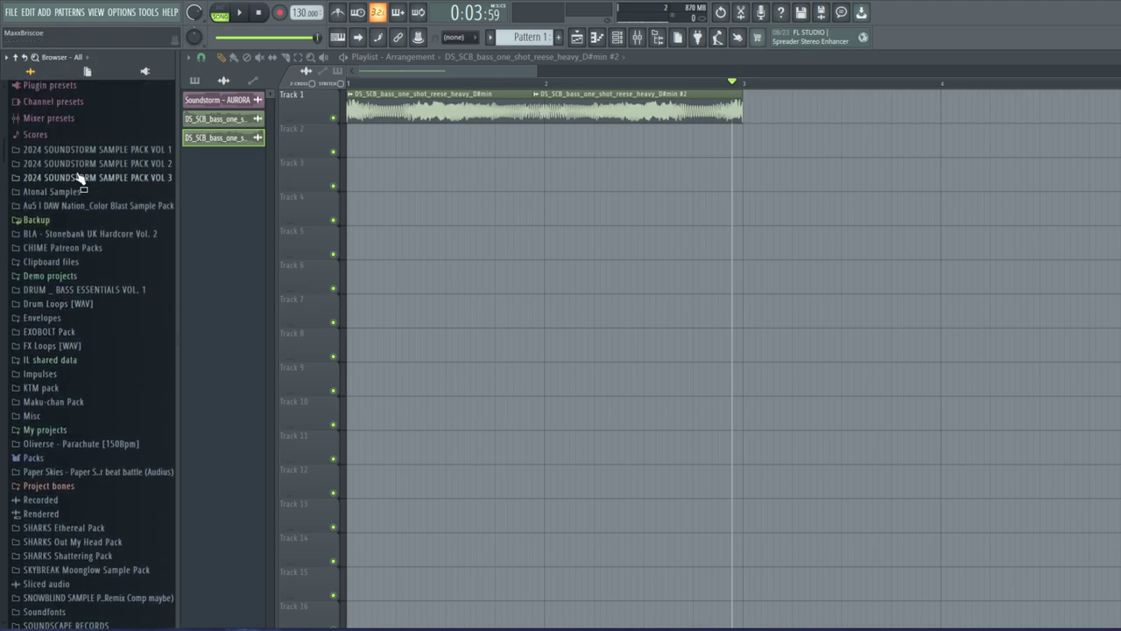
left_click(140, 177)
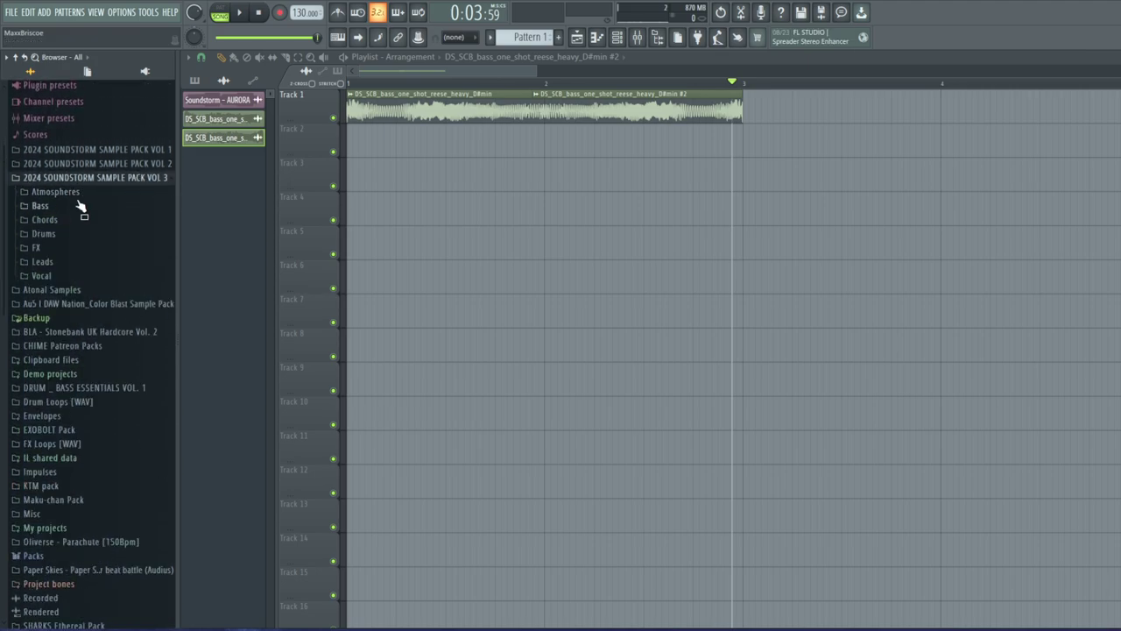
left_click(56, 248)
left_click(69, 261)
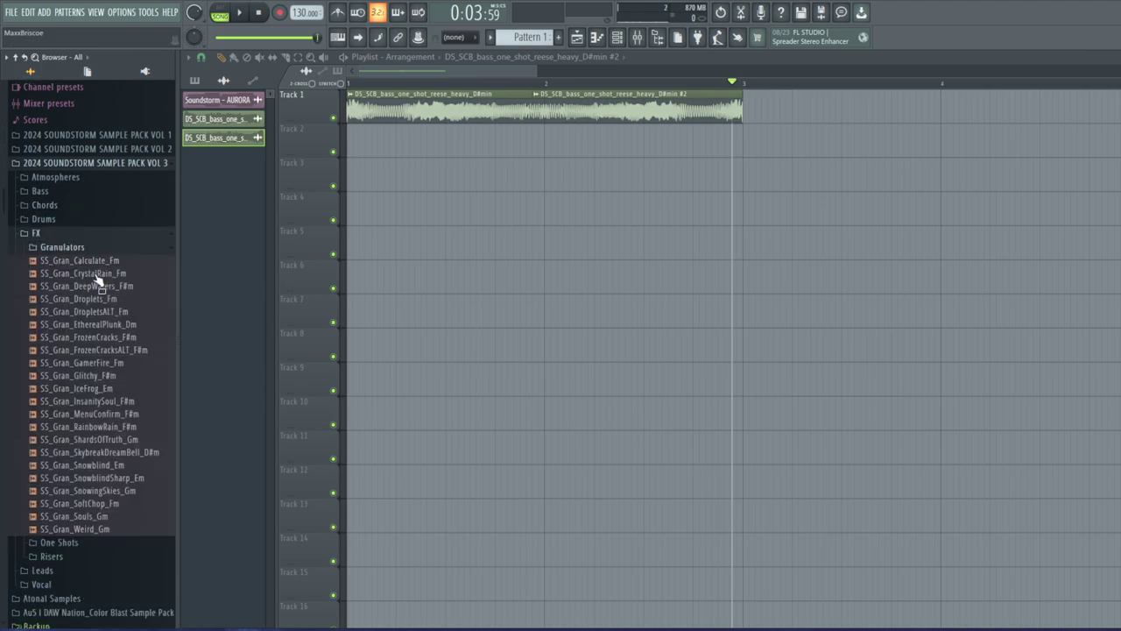
scroll(96, 278, "down", 4)
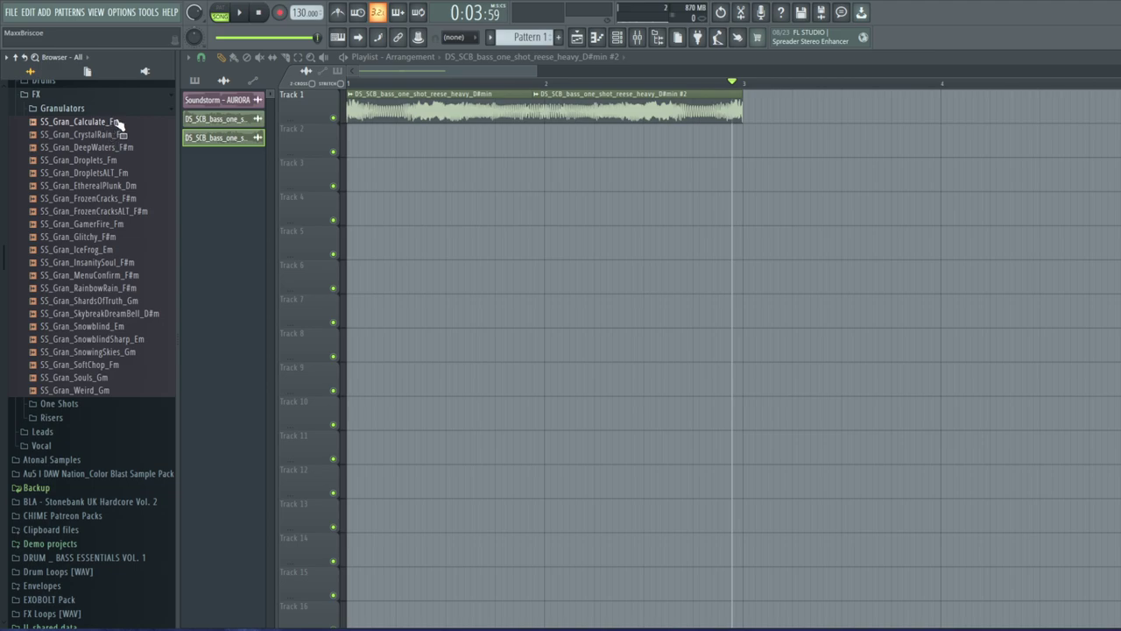
Audition the granulator samples Calculate_Fm, CrystalRain_Fm, FrozenCracks_F#m and FrozenCracksALT_F#m
left_click(106, 122)
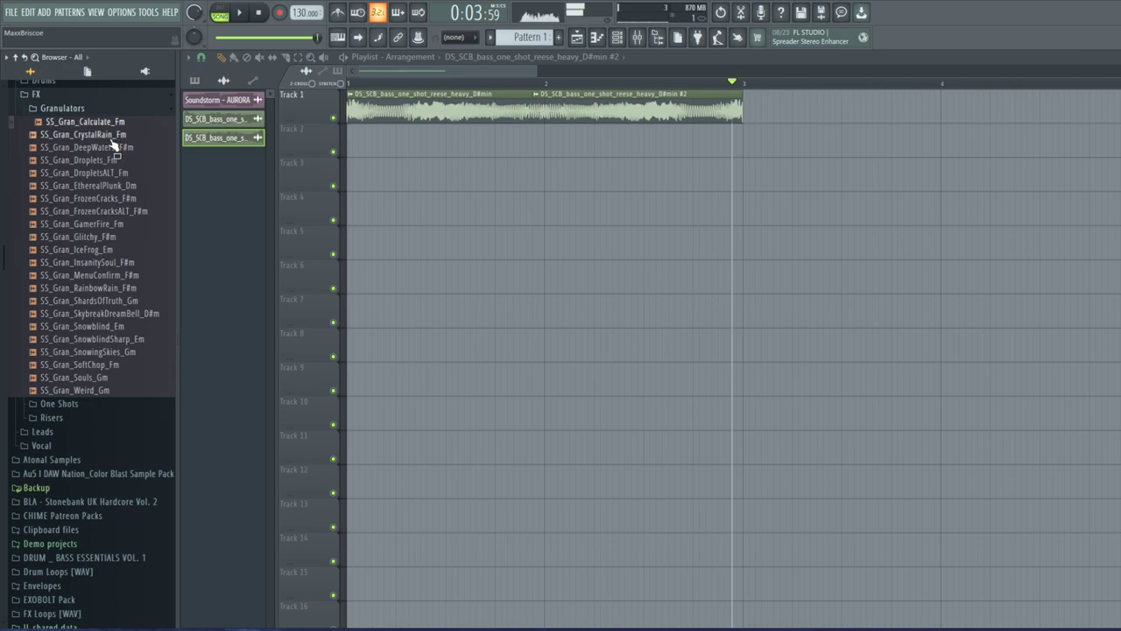
left_click(109, 135)
left_click(109, 199)
left_click(110, 211)
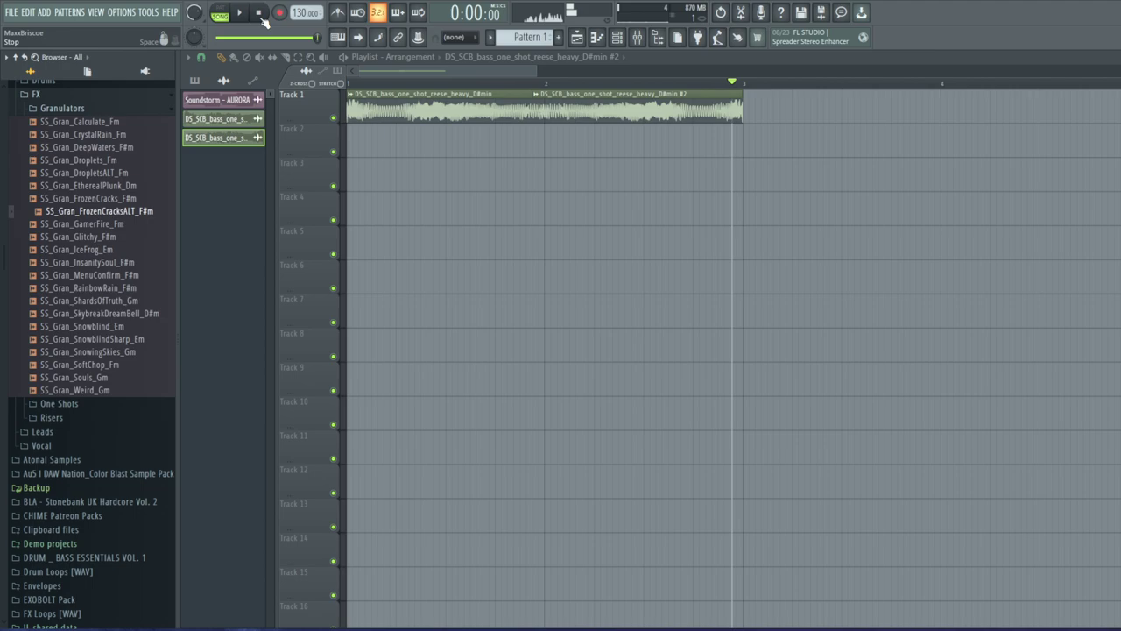
Place SKYBREAK_melodic_fx_dream_bell_d#m from the Moonglow pack's Melodic Crystal FX on Track 2 at bar 1 and preview it
scroll(68, 424, "down", 3)
scroll(69, 424, "down", 15)
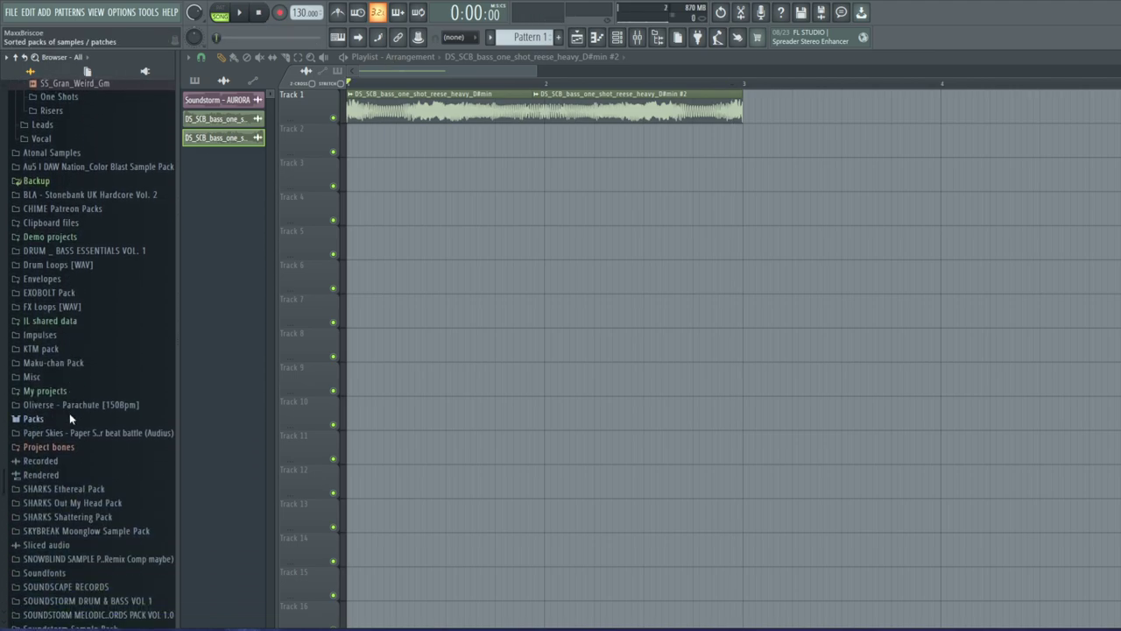
left_click(105, 367)
left_click(93, 394)
scroll(102, 390, "down", 9)
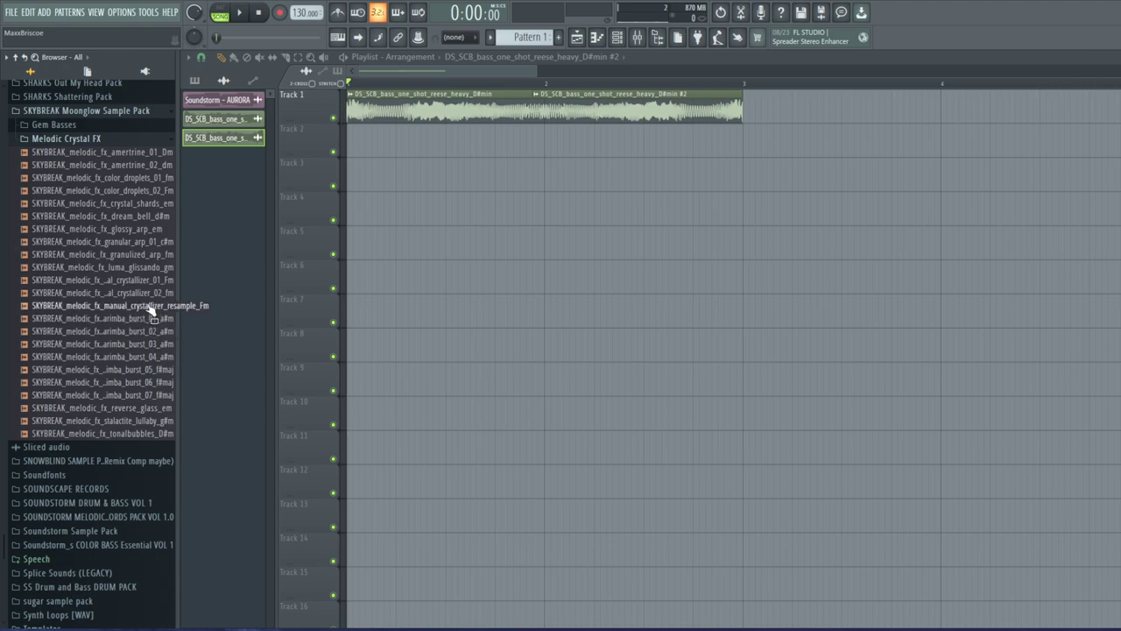
left_click_drag(100, 215, 356, 139)
left_click(352, 128)
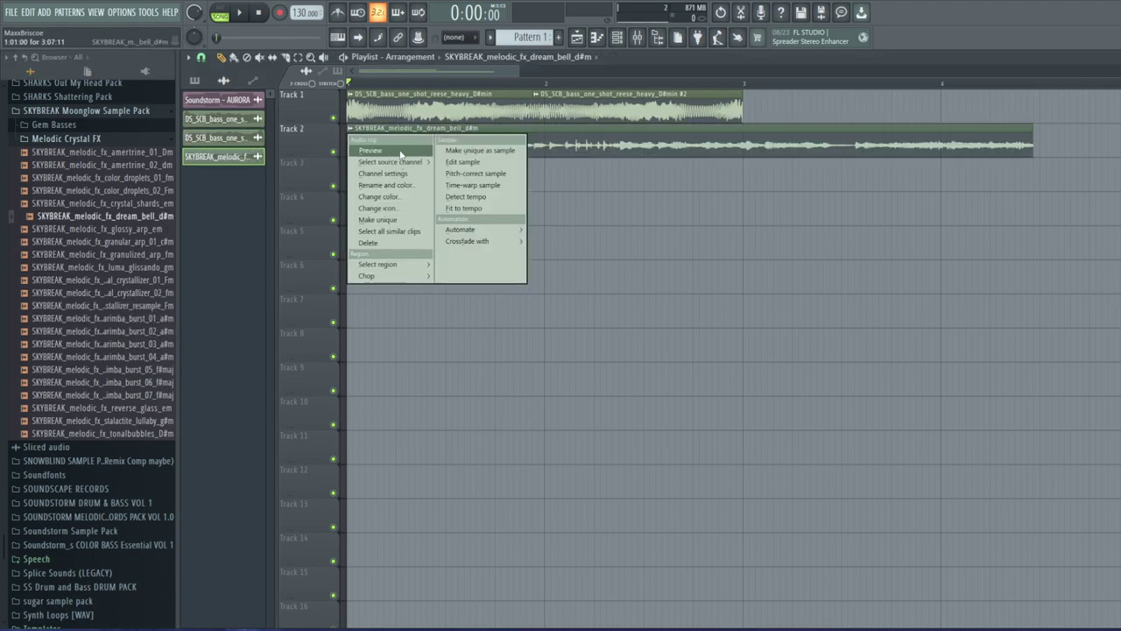
left_click(371, 151)
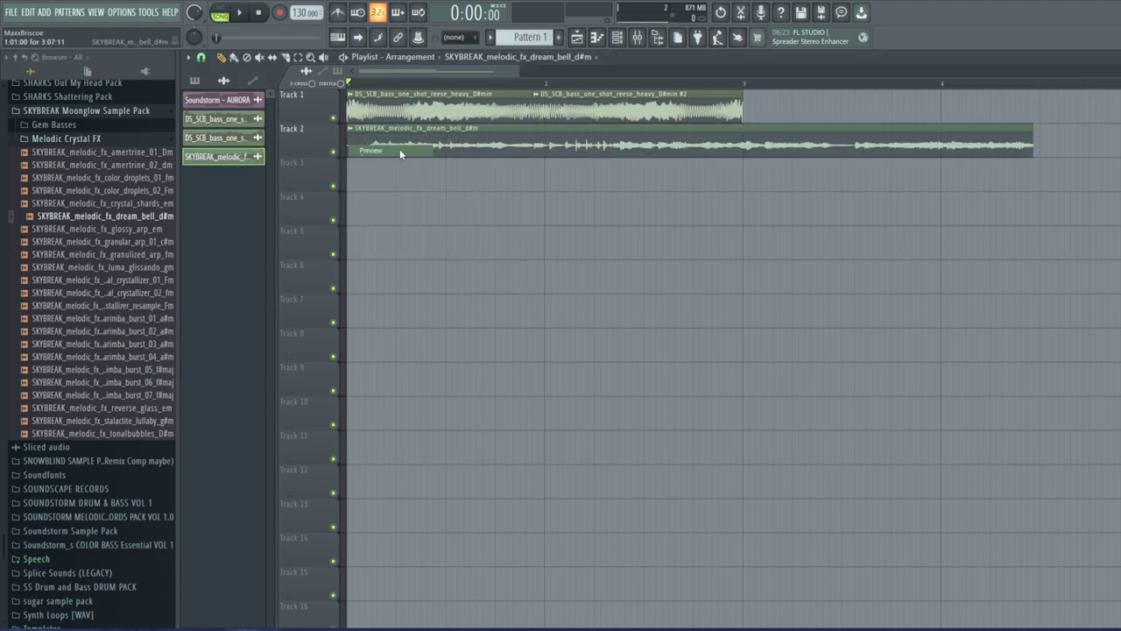
Trim the start of the dream_bell clip on Track 2 and set its pitch shift to +150 cents
left_click(261, 19)
left_click_drag(346, 139, 369, 137)
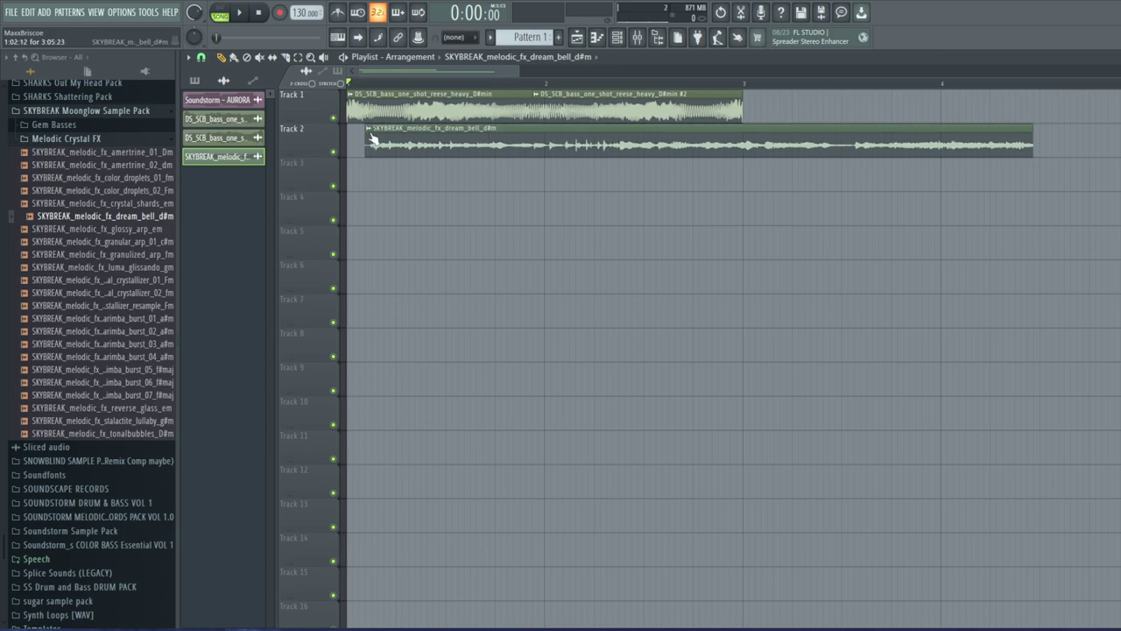
left_click(371, 132)
left_click(404, 161)
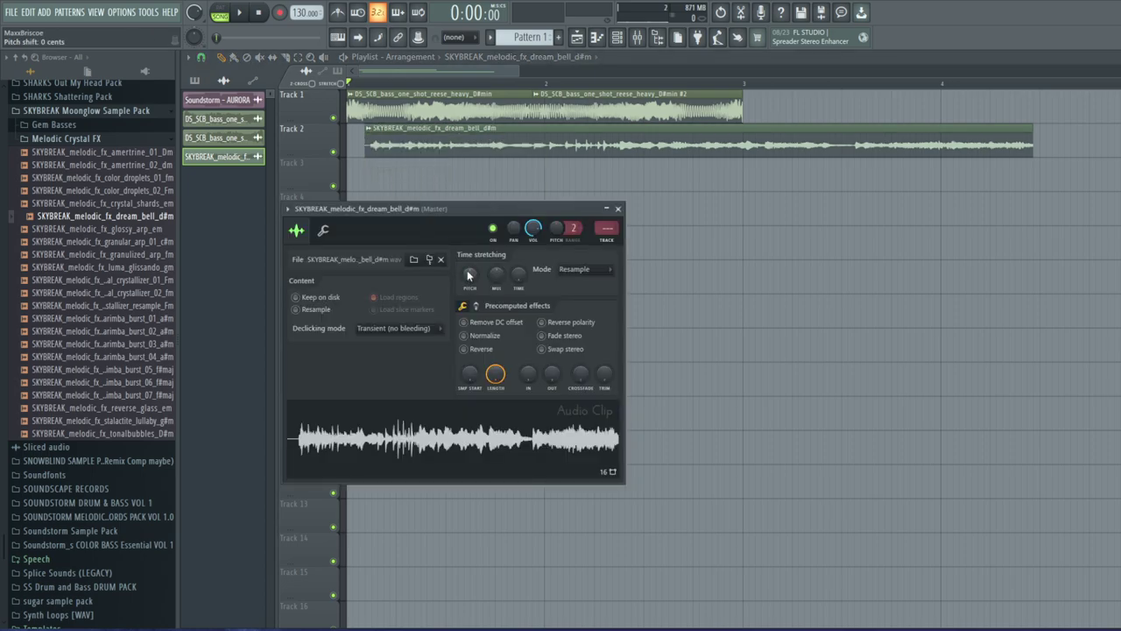
left_click_drag(469, 274, 468, 272)
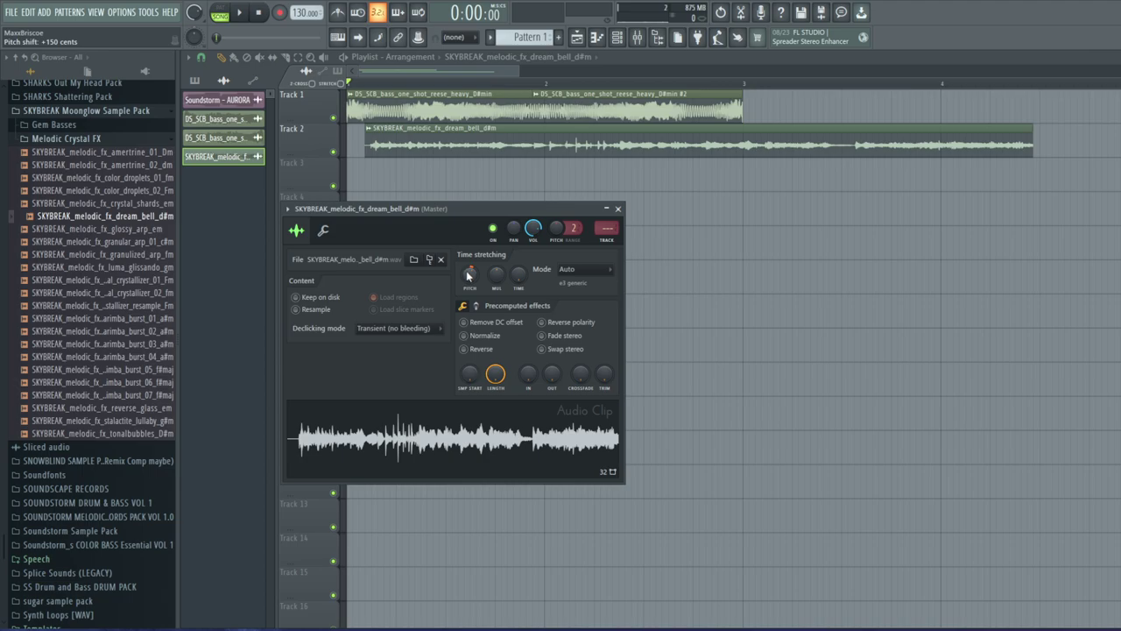
key("Escape")
Move the dream_bell clip back to bar 1, trim slightly more off its start, and preview it
left_click_drag(480, 147, 462, 147)
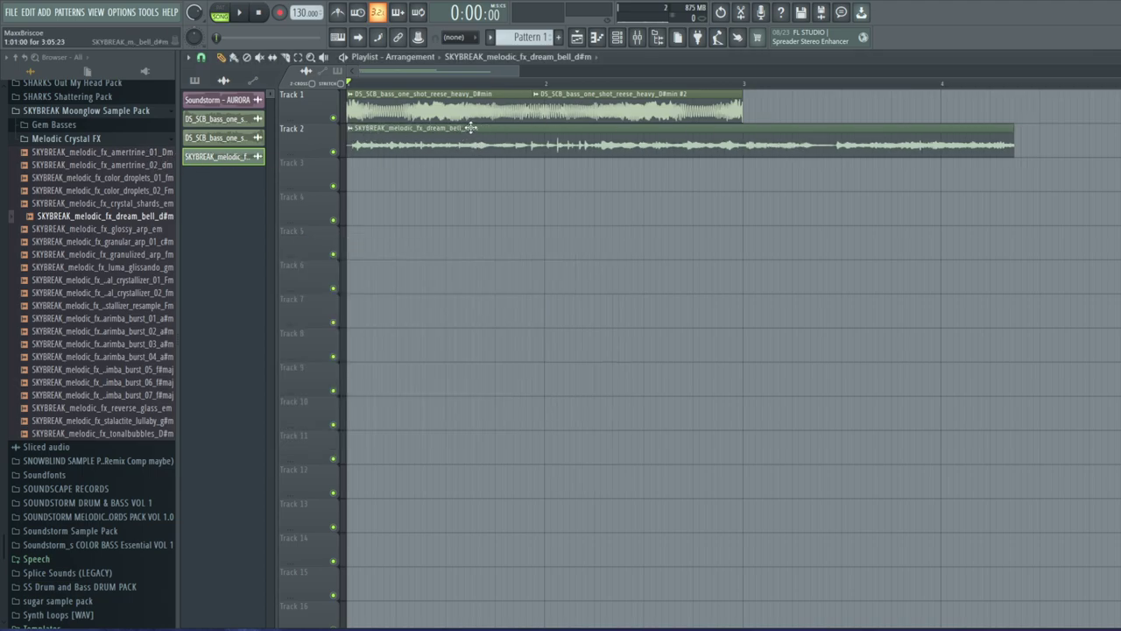
left_click_drag(349, 136, 351, 144)
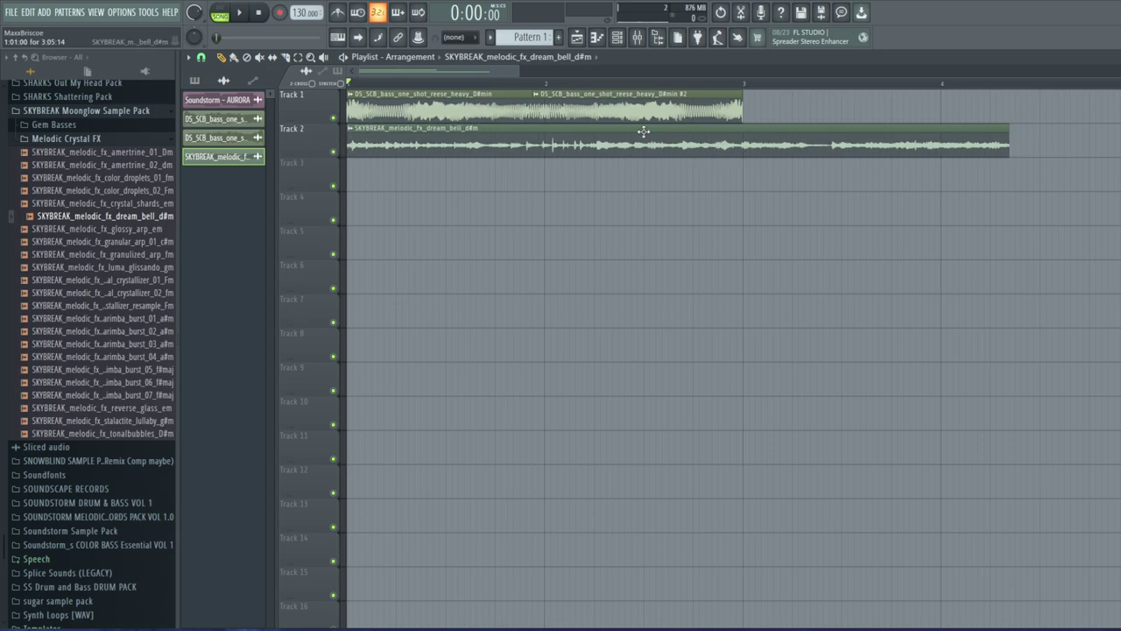
left_click(352, 129)
left_click(372, 150)
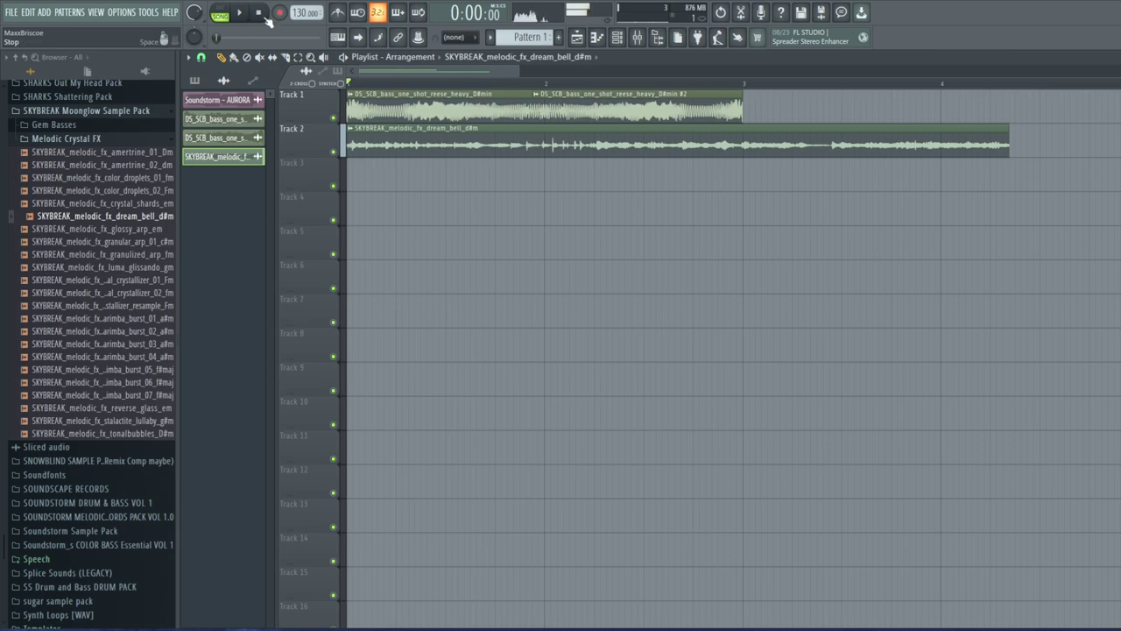
Set the tempo to 150 BPM and extend the two reese clips on Track 1 to meet in bar 2 and end mid bar 3
left_click_drag(306, 13, 306, 0)
left_click(609, 355)
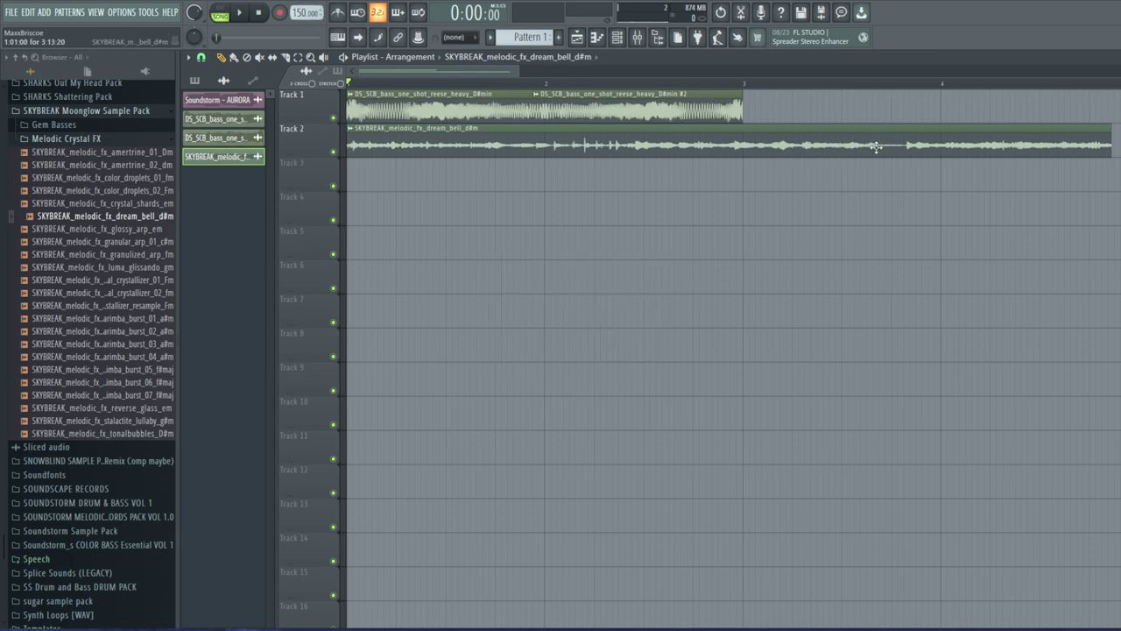
left_click_drag(660, 103, 761, 103)
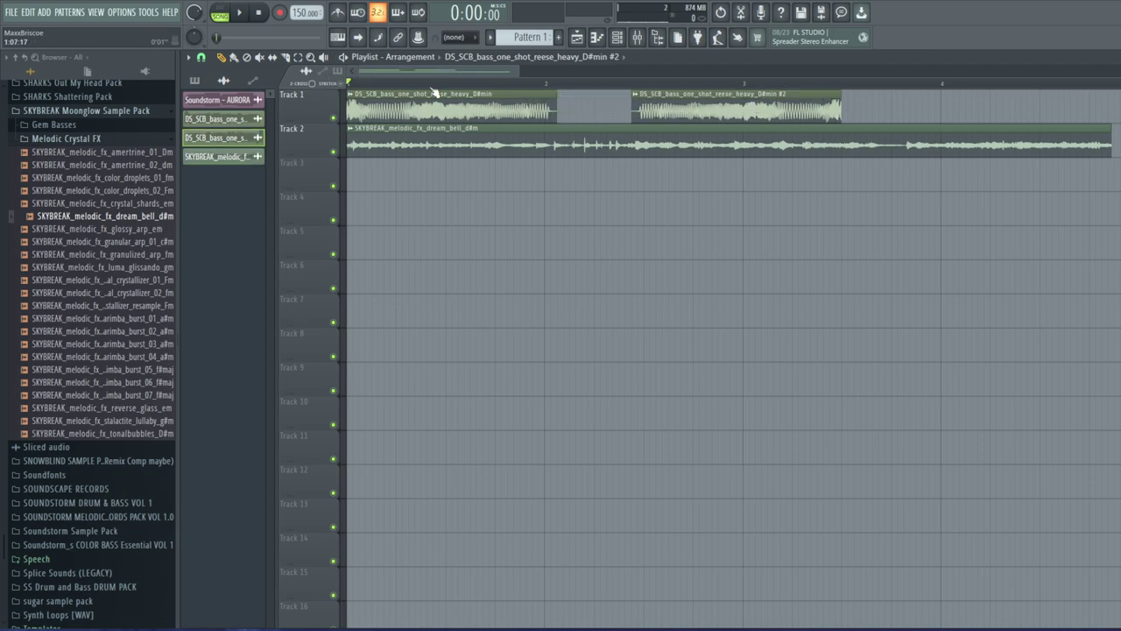
mouse_move(557, 104)
left_mouse_down()
mouse_move(613, 97)
mouse_move(559, 94)
left_mouse_up()
left_click_drag(581, 96, 587, 96)
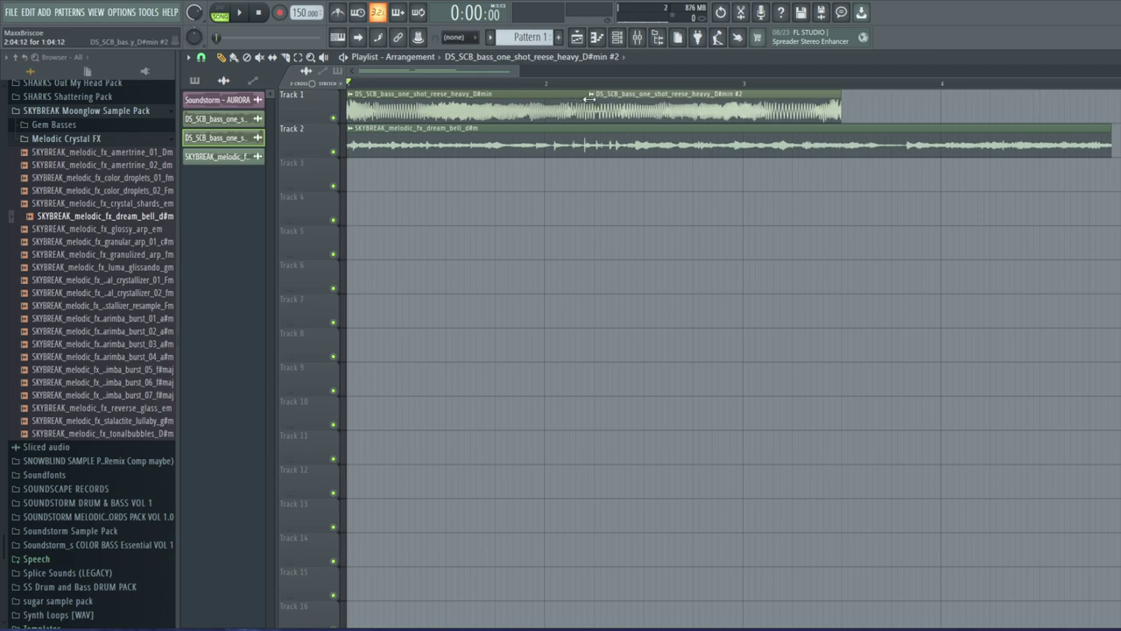
key("space")
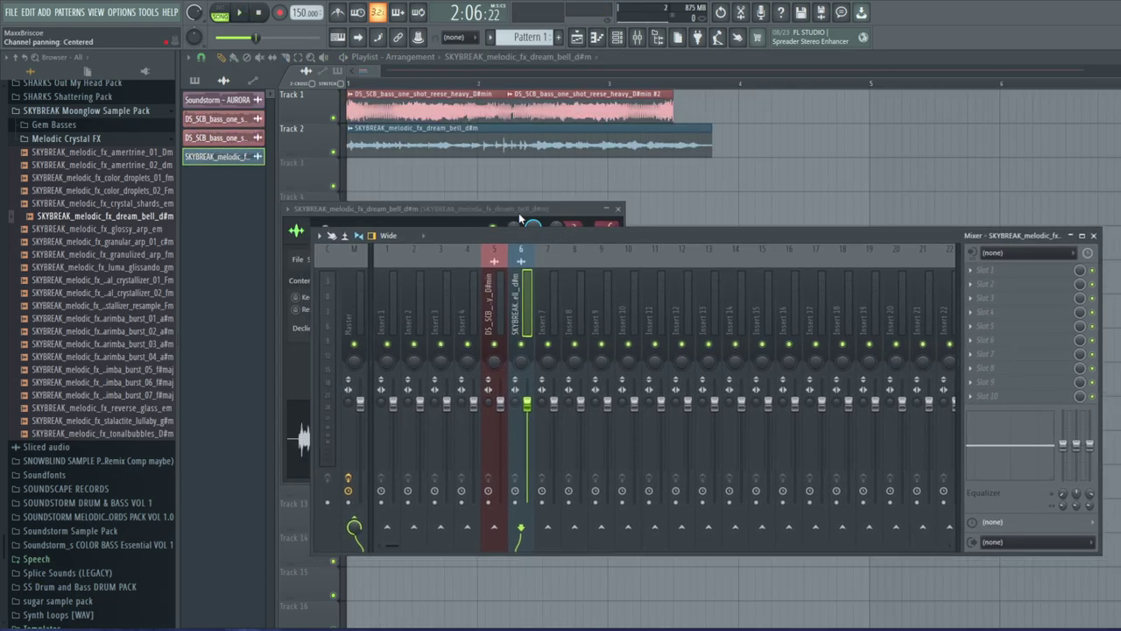
Sidechain the reese mixer track 5 to the dream_bell track 6 and route it to Insert 7
left_click(518, 210)
left_click_drag(643, 225, 619, 183)
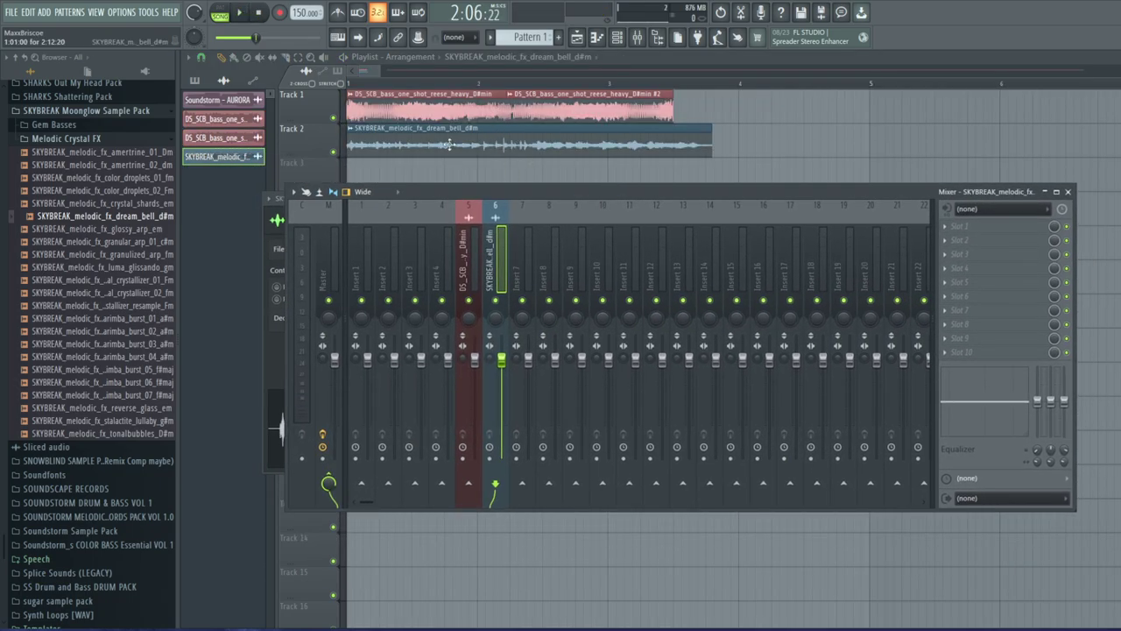
left_click(477, 254)
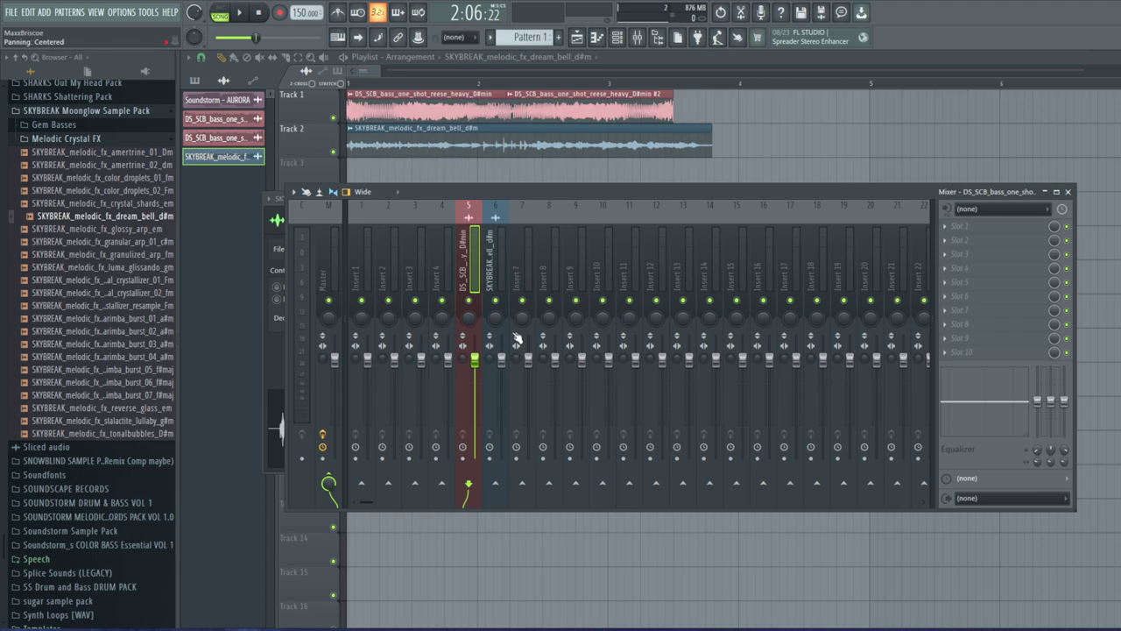
right_click(495, 482)
left_click(543, 519)
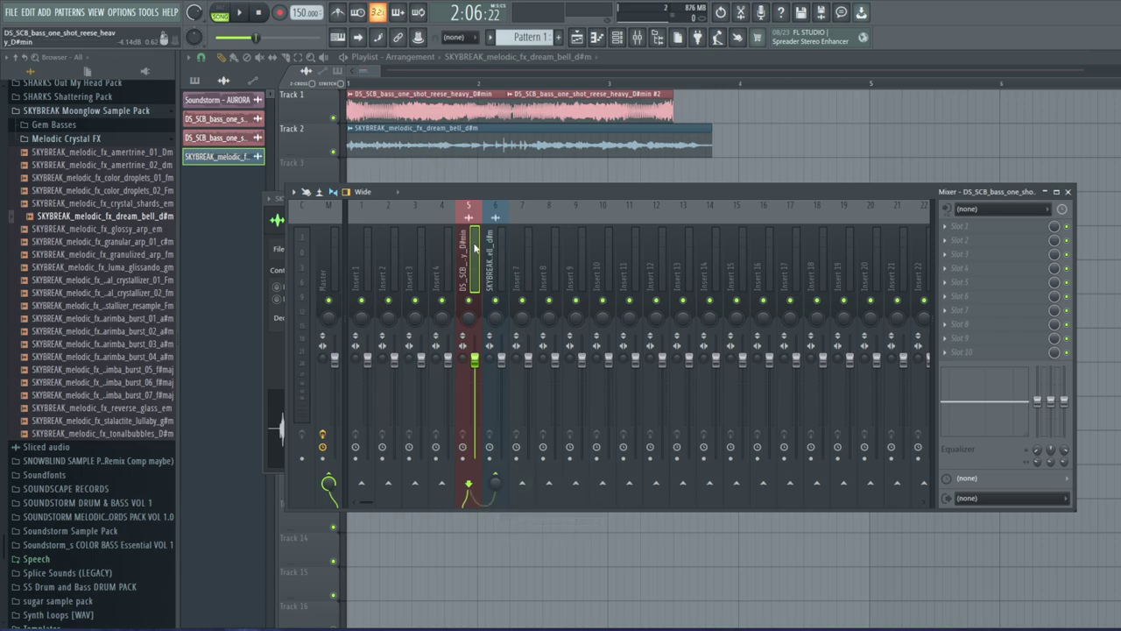
right_click(524, 482)
left_click(561, 513)
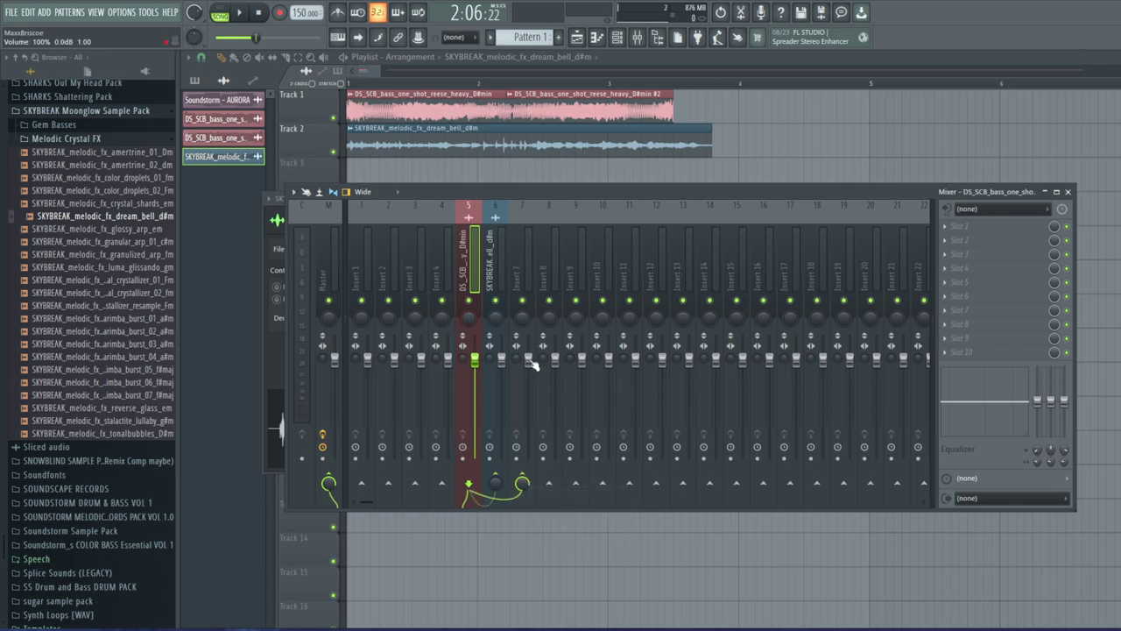
Lower the volume faders of the reese track, the dream_bell track and Insert 7 in the mixer
left_click_drag(531, 364, 530, 368)
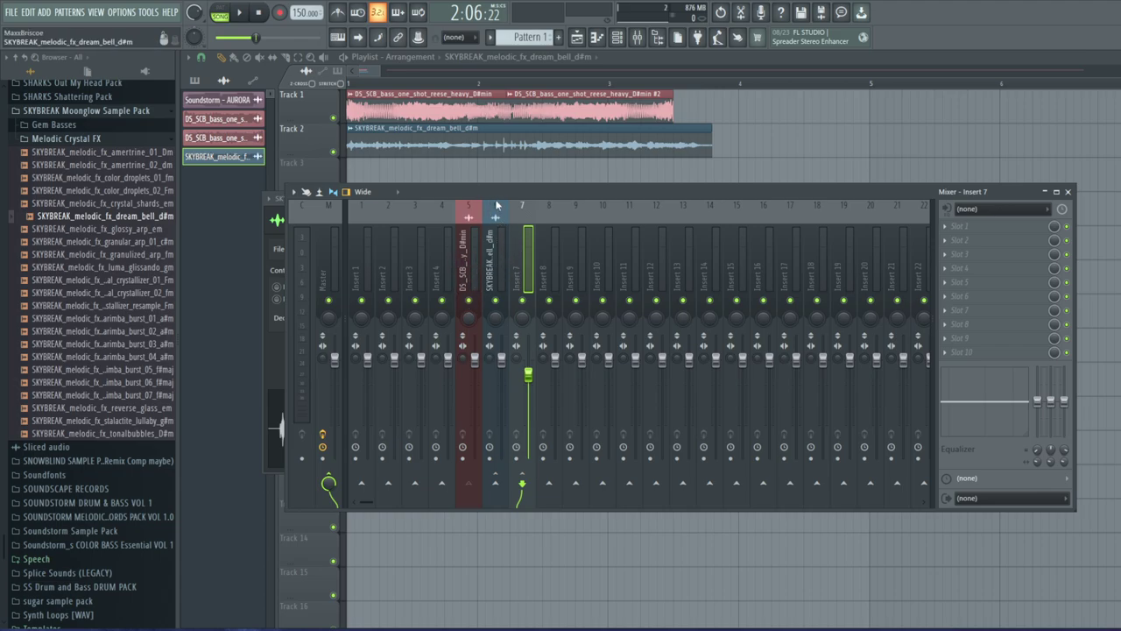
left_click_drag(479, 367, 475, 389)
left_click_drag(528, 374, 501, 363)
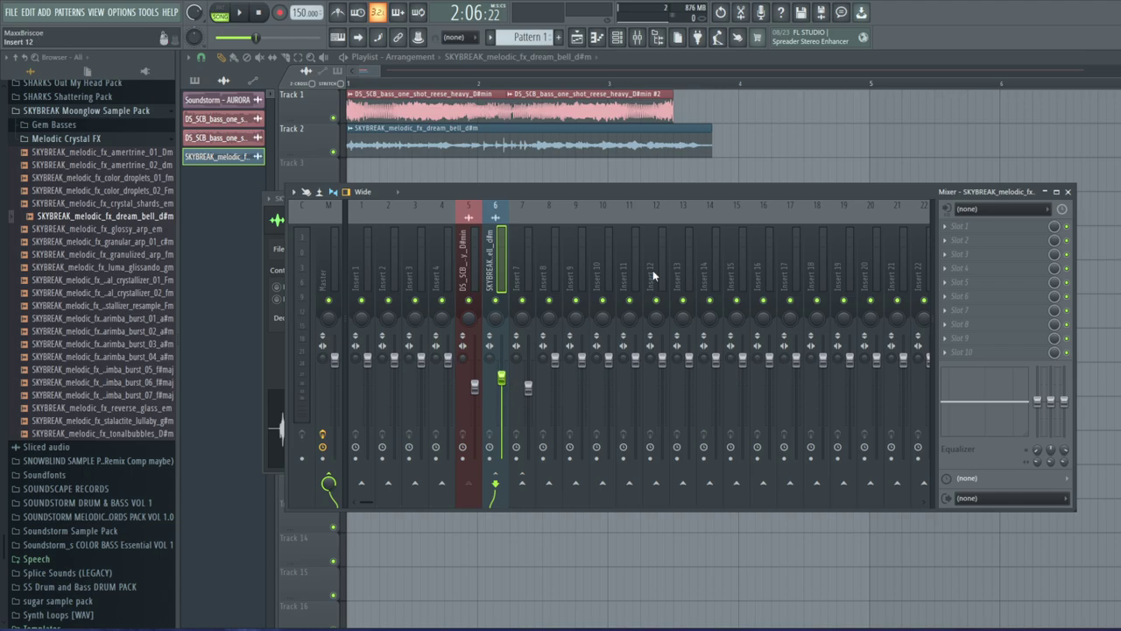
Load Vocodex in slot 1 of mixer track 6 and set its modulator sidechain input to DS_SCB_bass_one_shot_reese_heavy_D#min
mouse_move(740, 190)
left_mouse_down()
mouse_move(734, 156)
mouse_move(724, 182)
left_mouse_up()
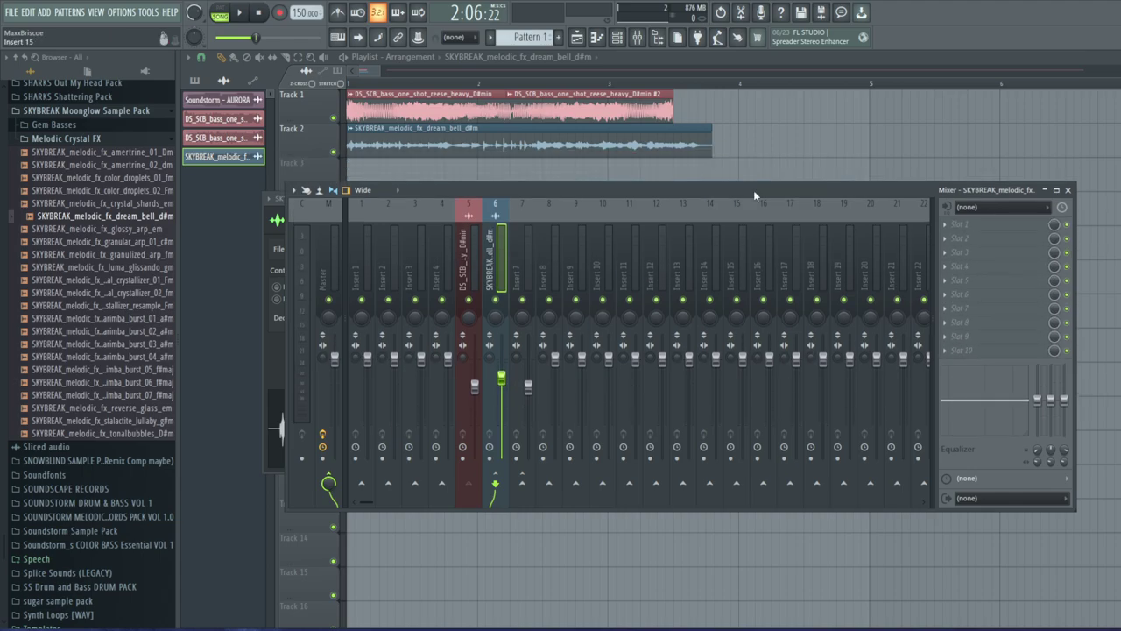
left_click(961, 229)
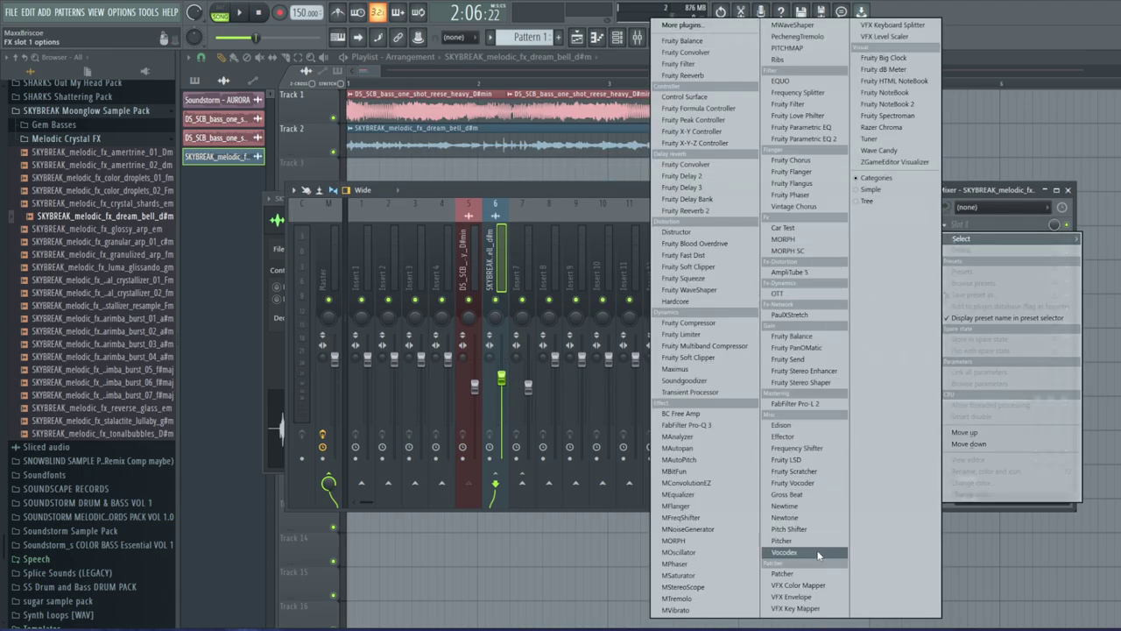
left_click(783, 551)
left_click_drag(393, 229, 591, 160)
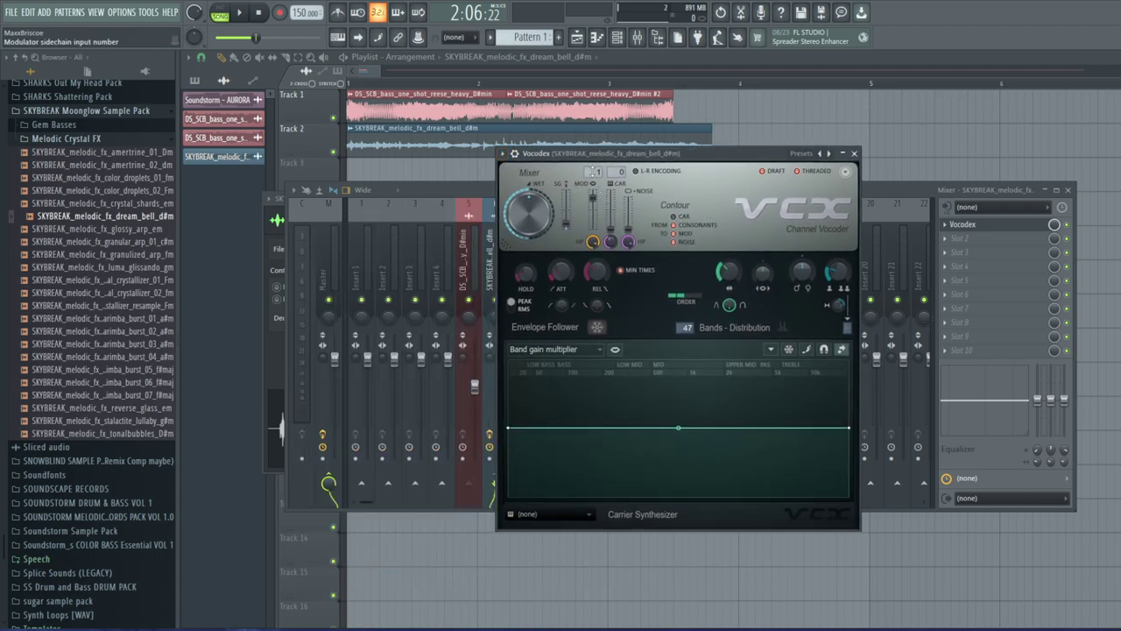
left_click_drag(603, 154, 698, 156)
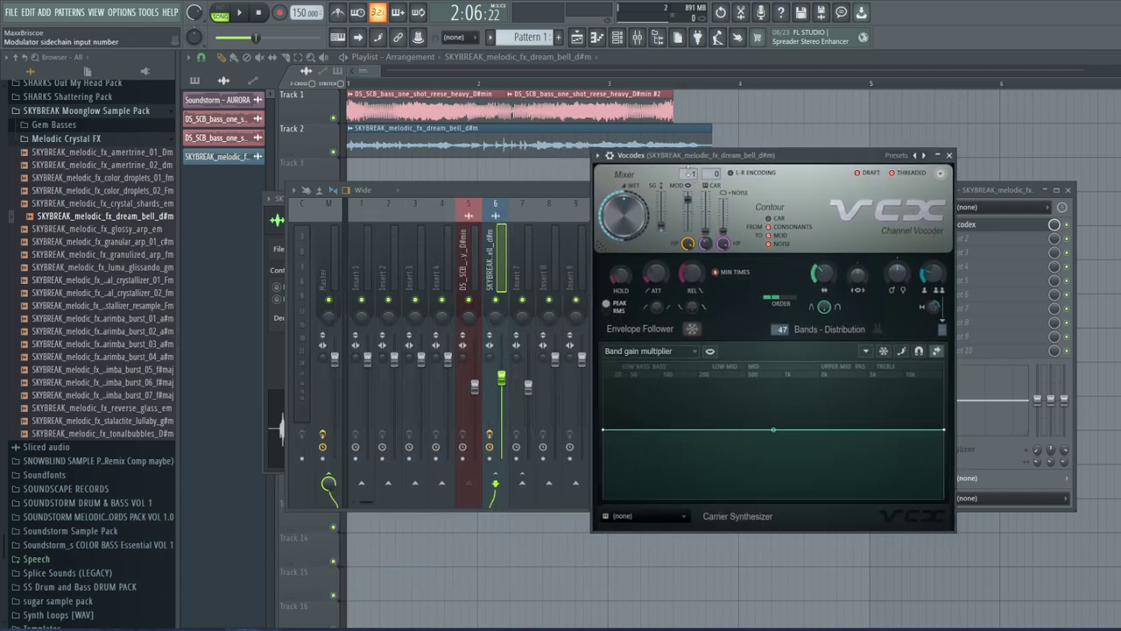
left_click(690, 174)
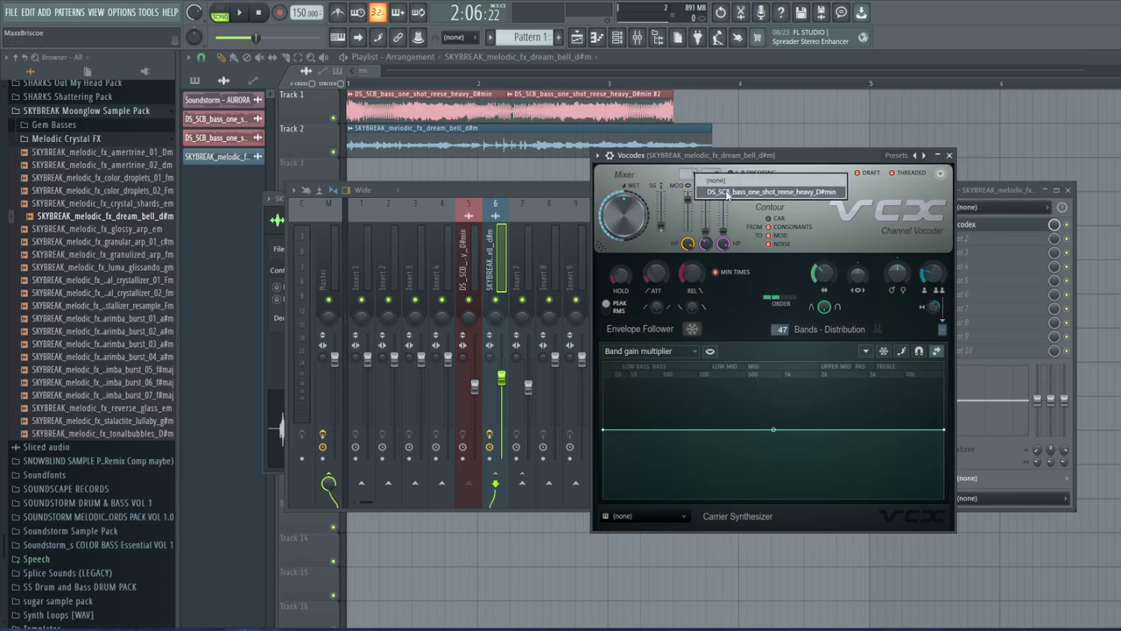
left_click(727, 192)
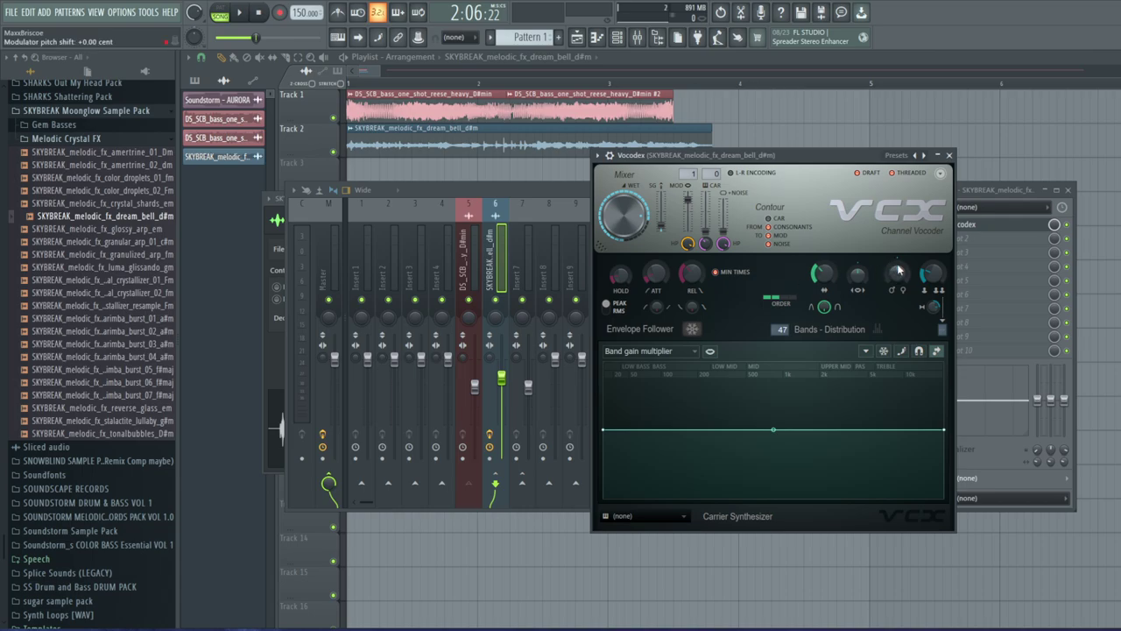
Play the arrangement from the start with Vocodex open to hear the dream_bell vocoded by the reese
left_click_drag(677, 155, 823, 101)
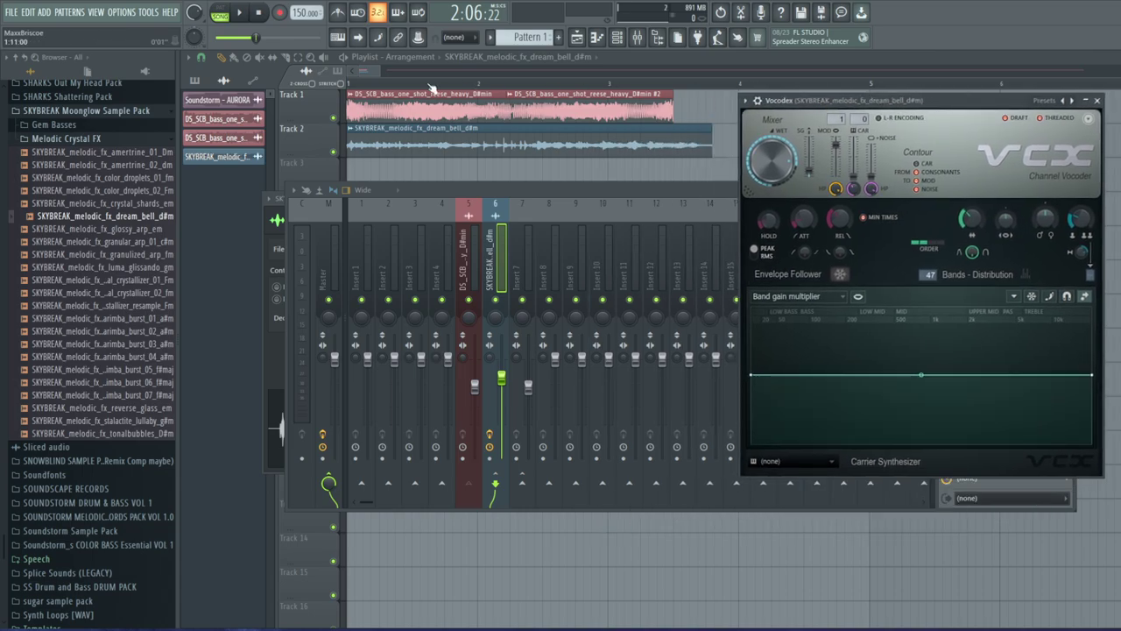
left_click_drag(430, 85, 223, 110)
left_click(637, 37)
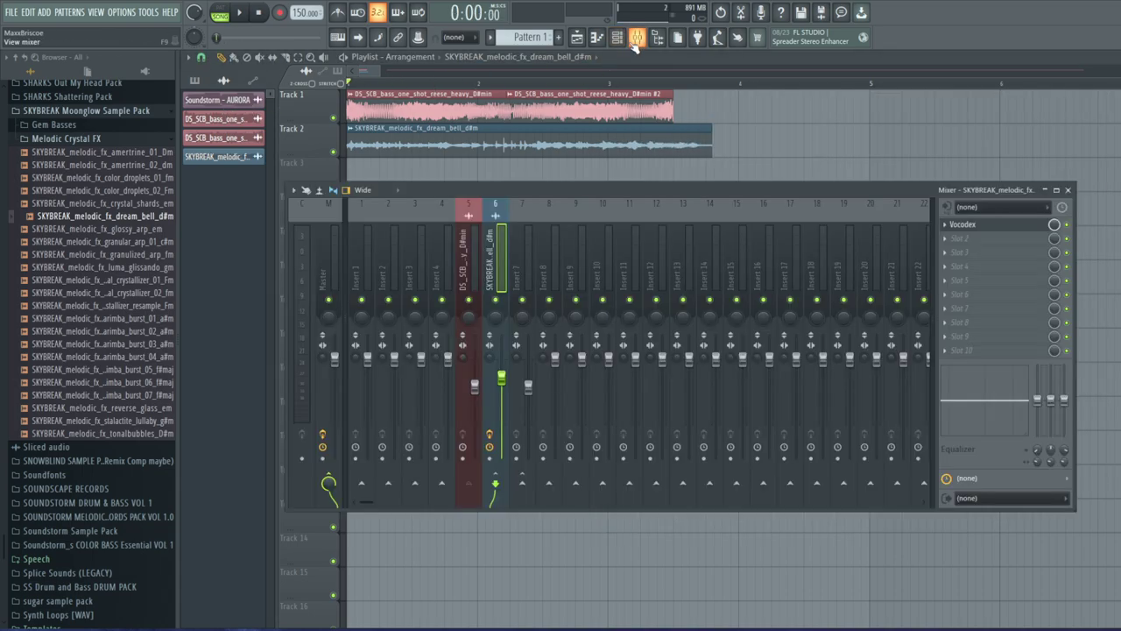
left_click(964, 224)
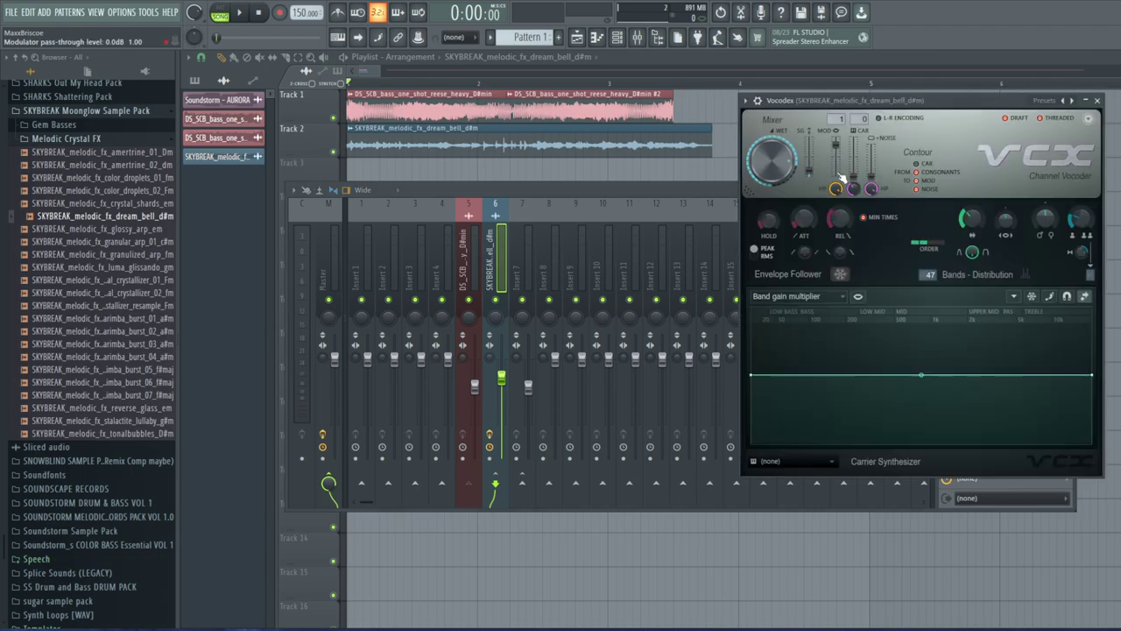
key("space")
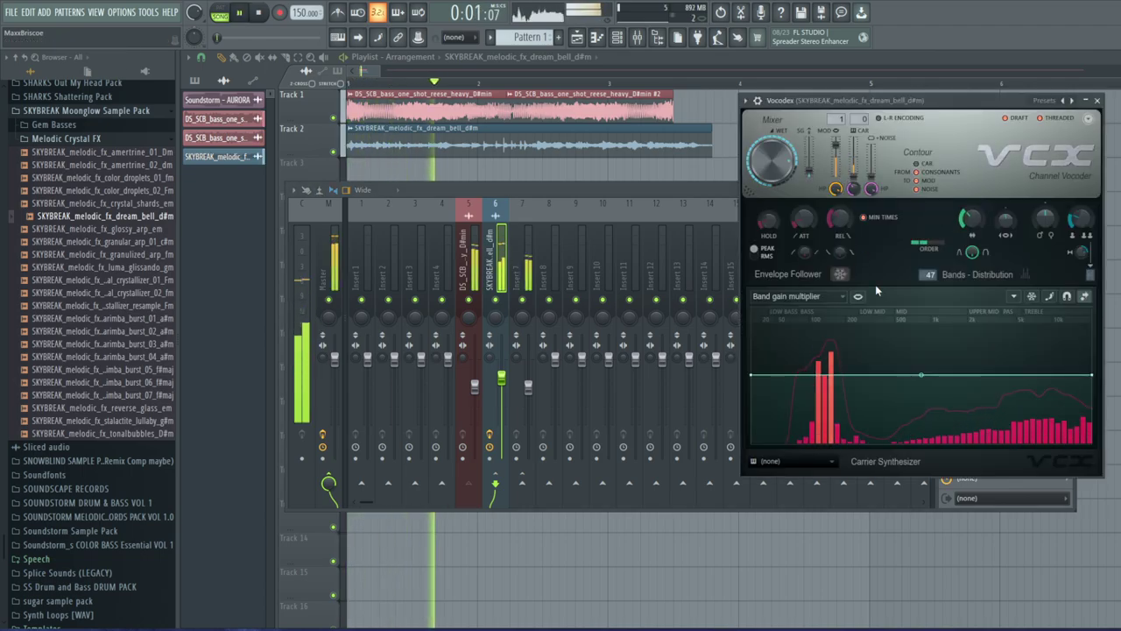
left_click(244, 22)
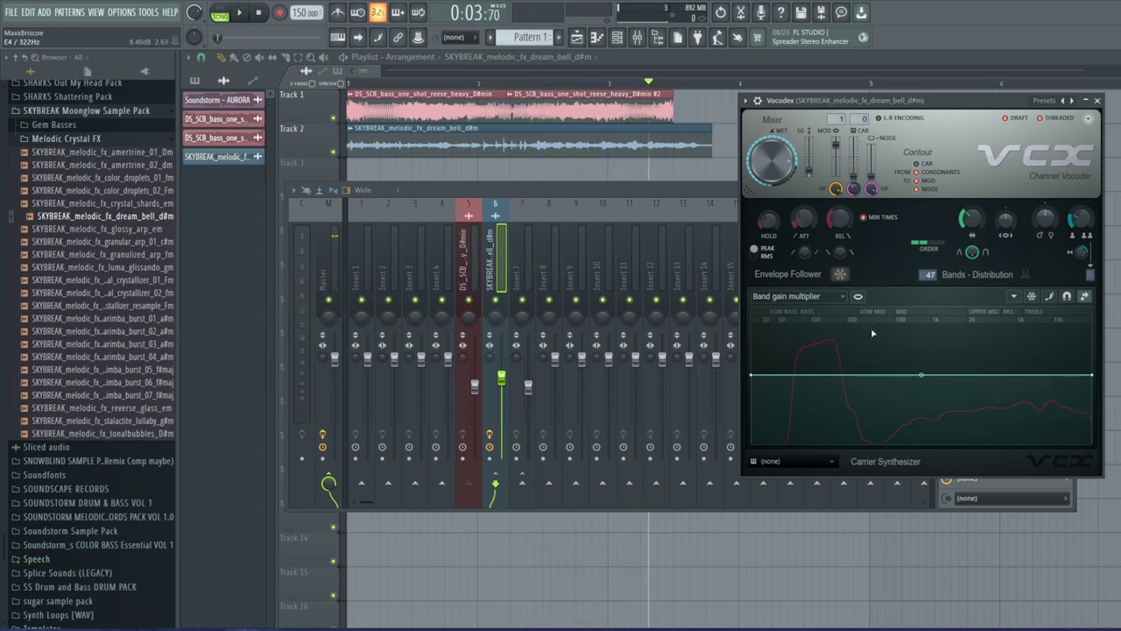
Load the WATER CHANNEL effects chain on mixer track 6 and review its Vocodex settings and band gain curve
left_click_drag(802, 103, 642, 178)
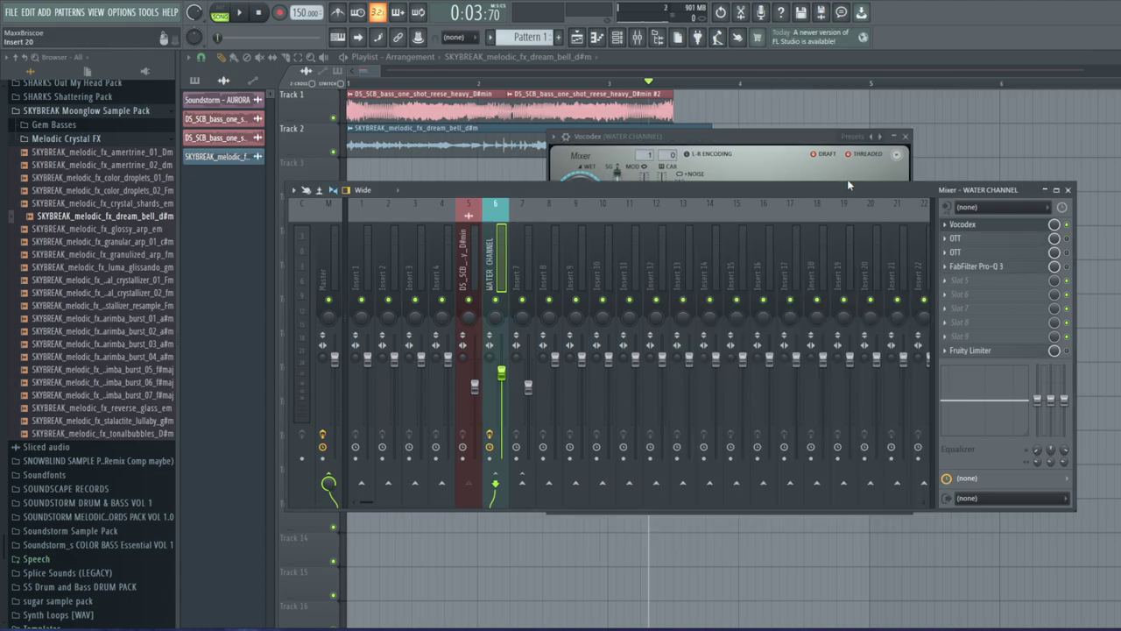
left_click_drag(757, 137, 763, 175)
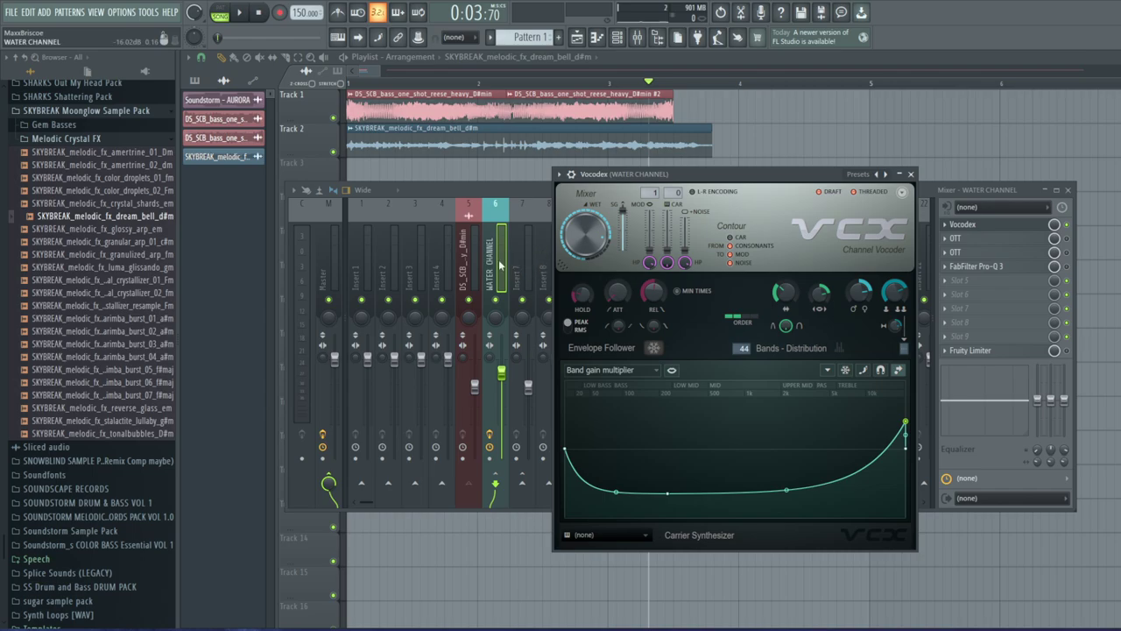
left_click_drag(503, 191, 486, 176)
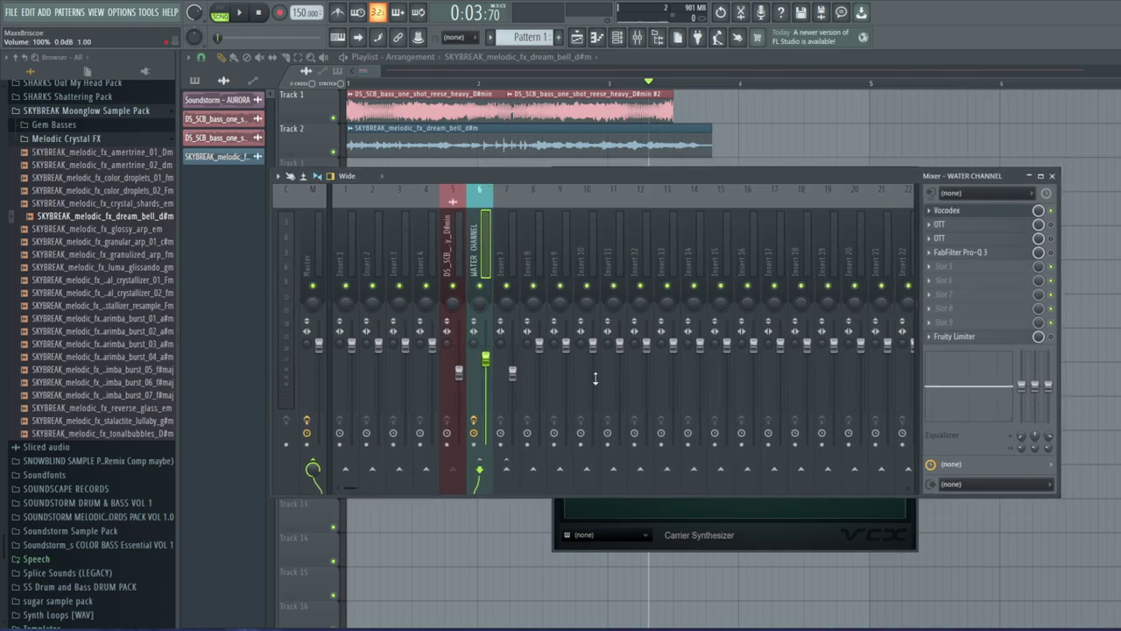
left_click(775, 535)
left_click_drag(803, 175, 763, 165)
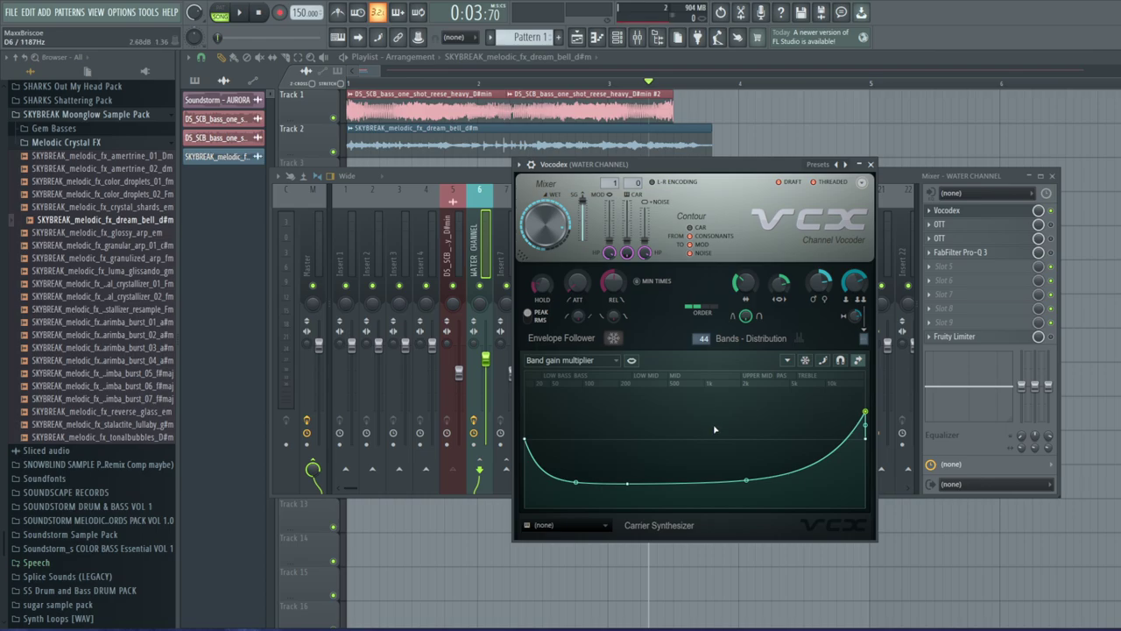
mouse_move(605, 169)
left_mouse_down()
mouse_move(629, 166)
mouse_move(619, 170)
left_mouse_up()
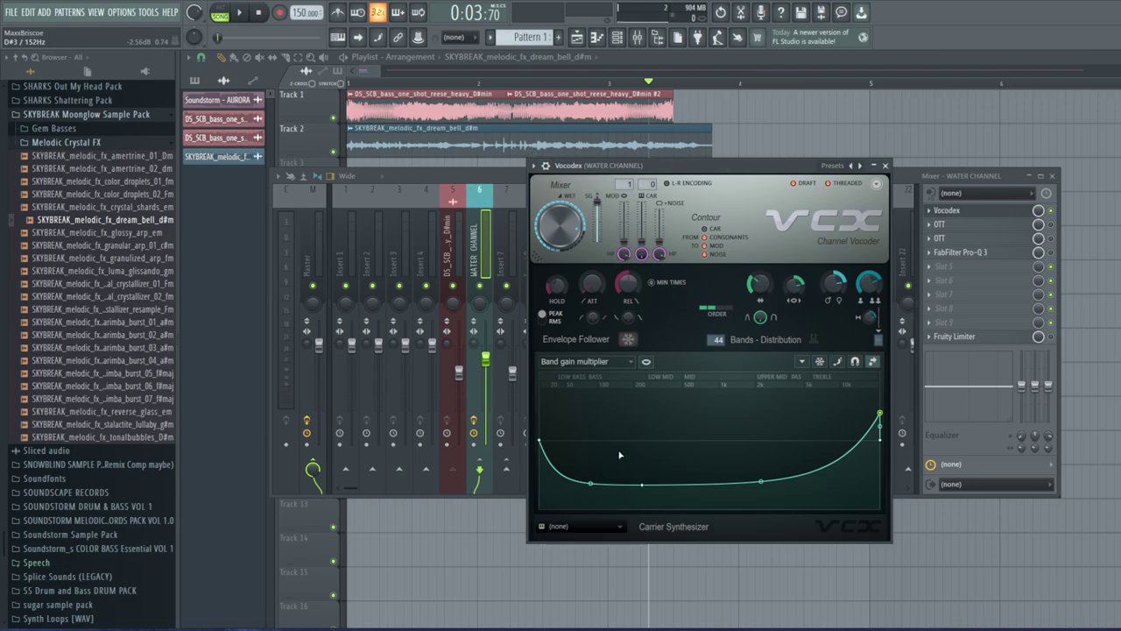
left_click_drag(736, 473, 761, 451)
Set the WATER CHANNEL fader to 92% and play the arrangement from the start
left_click_drag(485, 359, 486, 357)
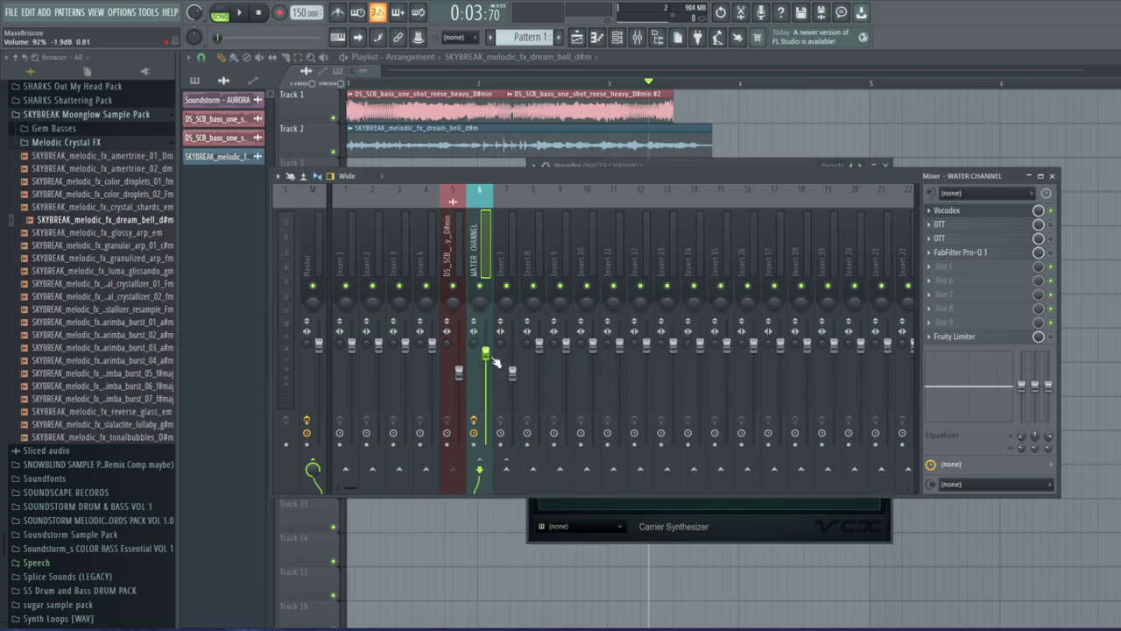
left_click(731, 521)
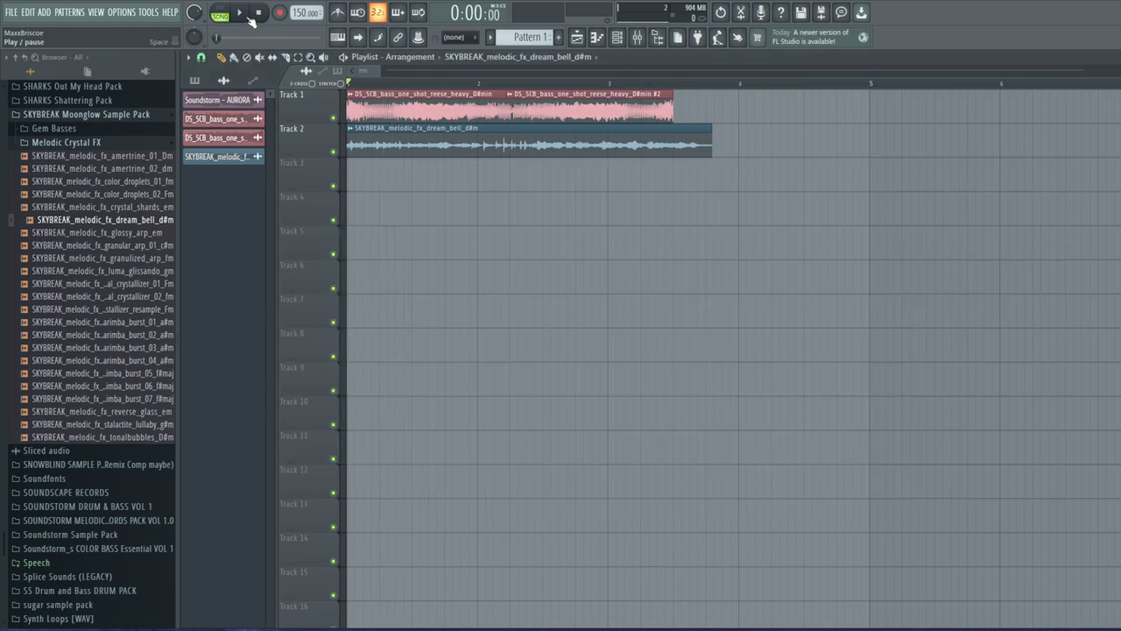
left_click(248, 16)
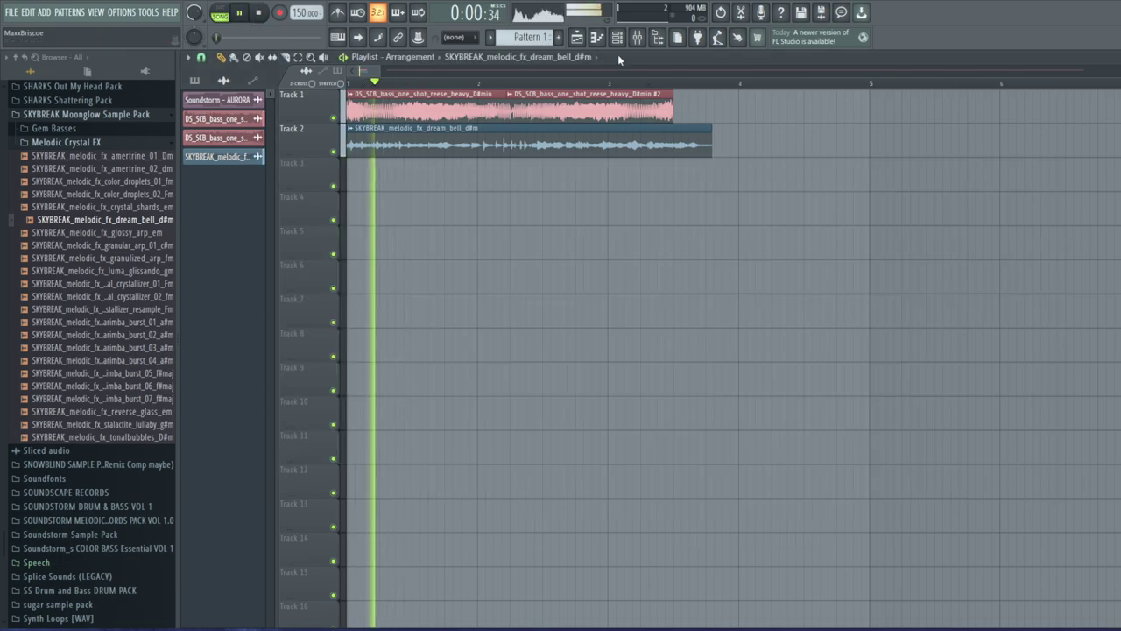
Stop playback and route the DS_SCB_bass_one_shot_reese_heavy_D#min #2 clip to mixer track 5
key("F9")
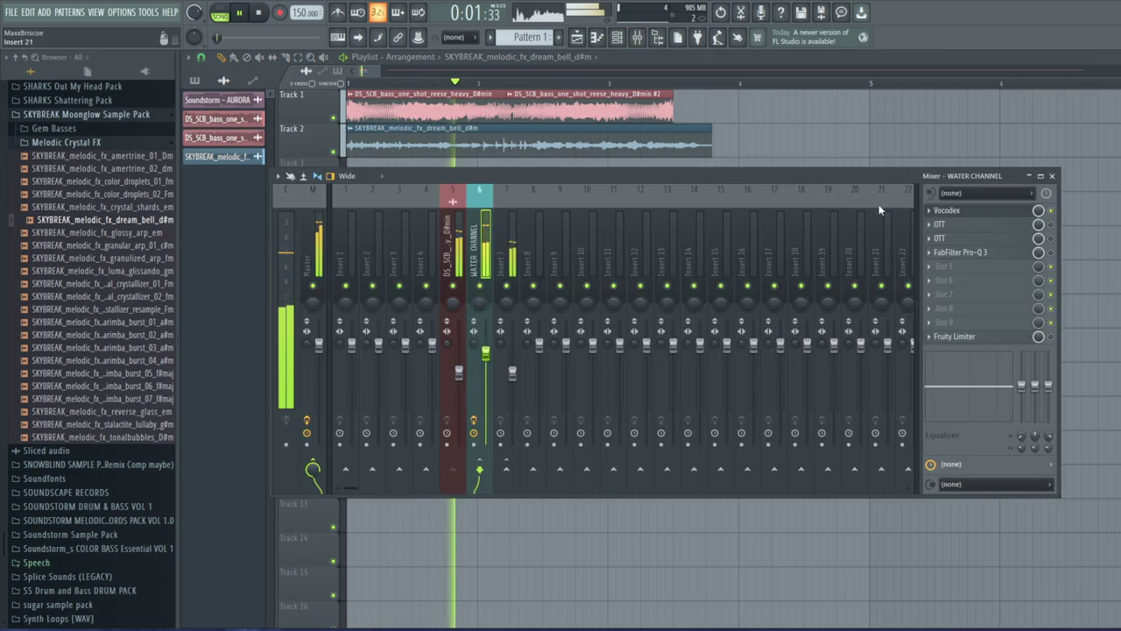
left_click(243, 15)
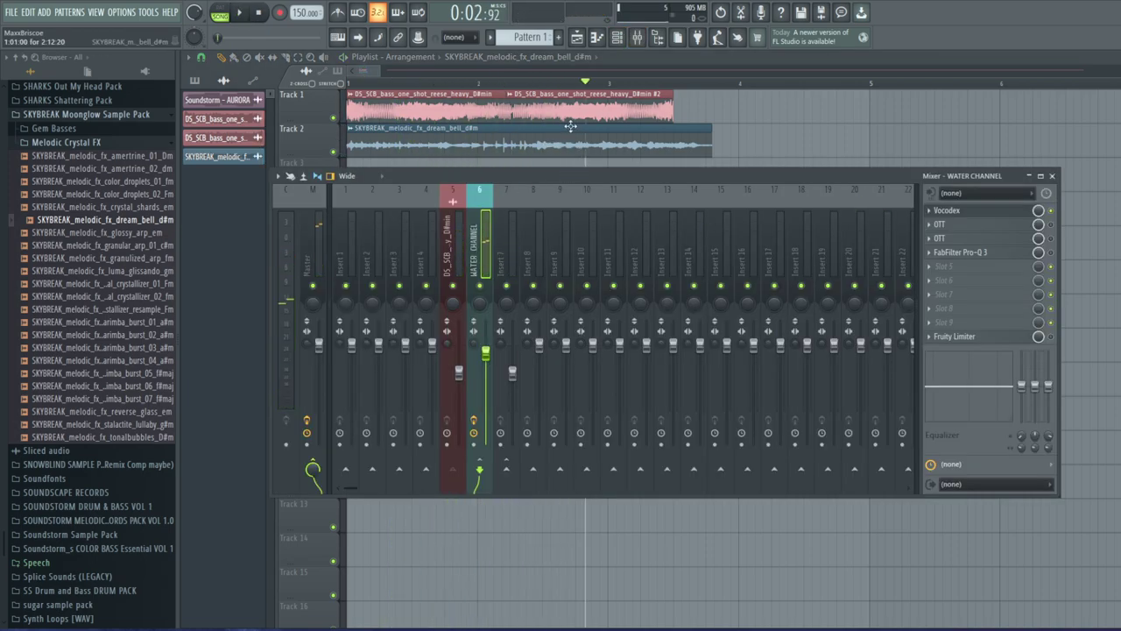
left_click(515, 102)
left_click(536, 142)
left_click_drag(553, 181, 590, 178)
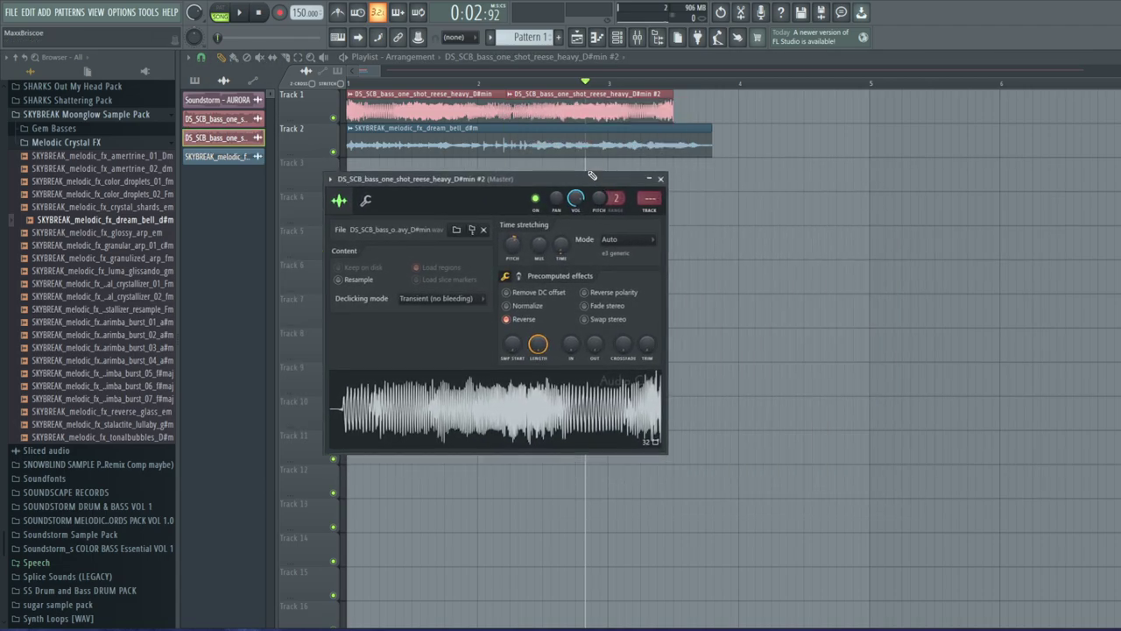
left_click_drag(649, 198, 649, 184)
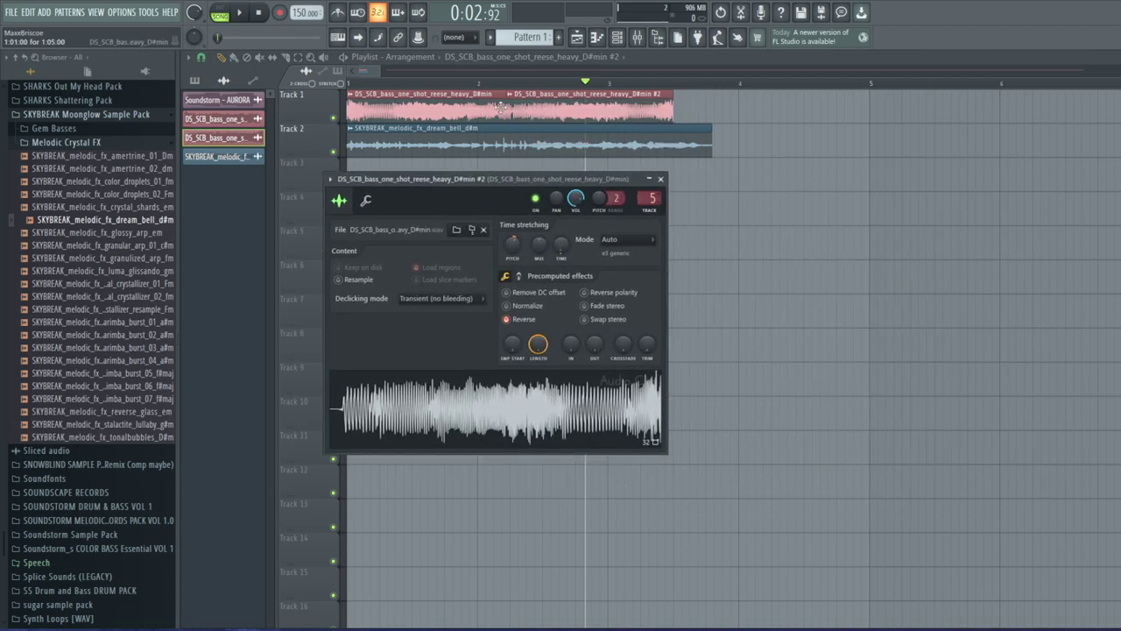
Play the arrangement from the start to hear both reese clips driving the vocoder
left_click_drag(504, 84, 169, 100)
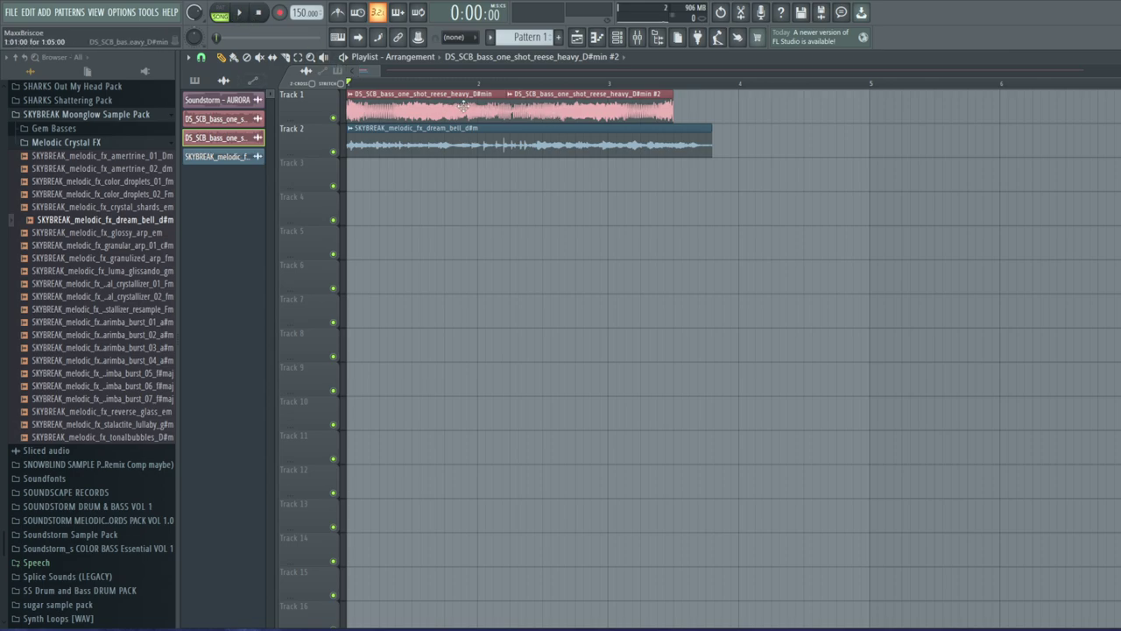
key("space")
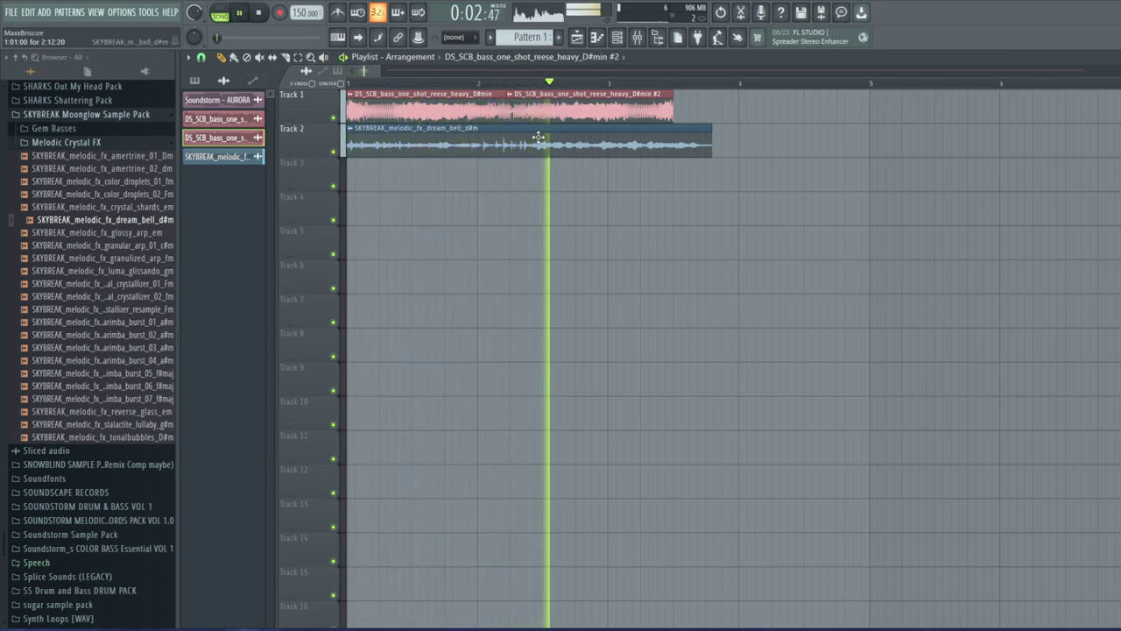
key("space")
key("F9")
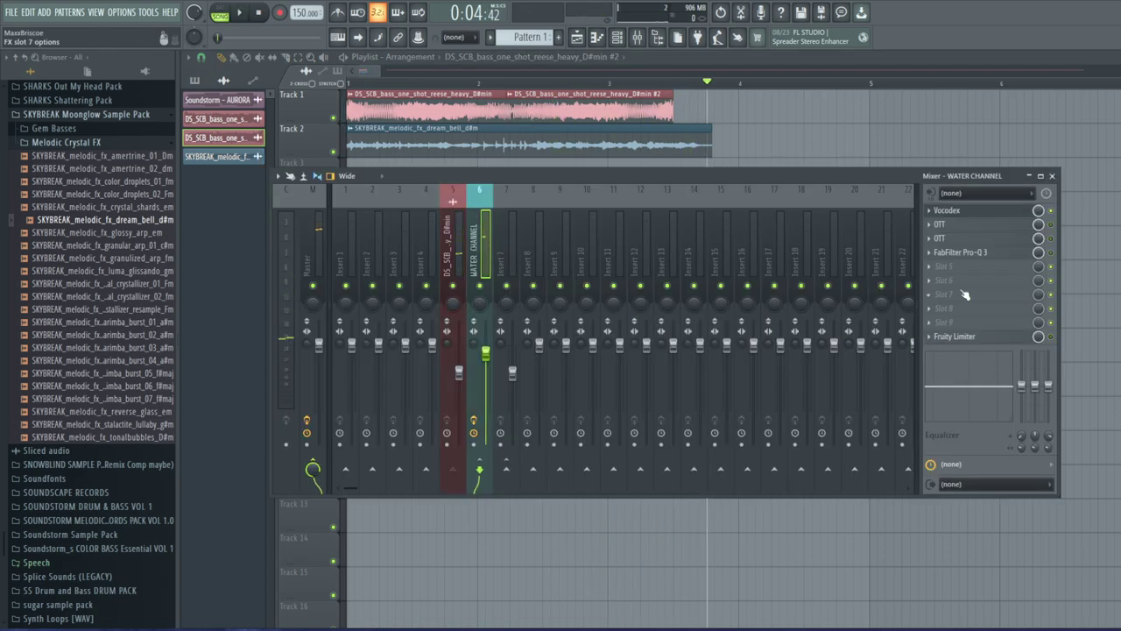
Listen to the Soundstorm - AURORA reference clip from around bar 76, then return to the start of the arrangement
left_click_drag(379, 71, 463, 72)
left_click_drag(442, 71, 655, 85)
left_click(655, 85)
key("space")
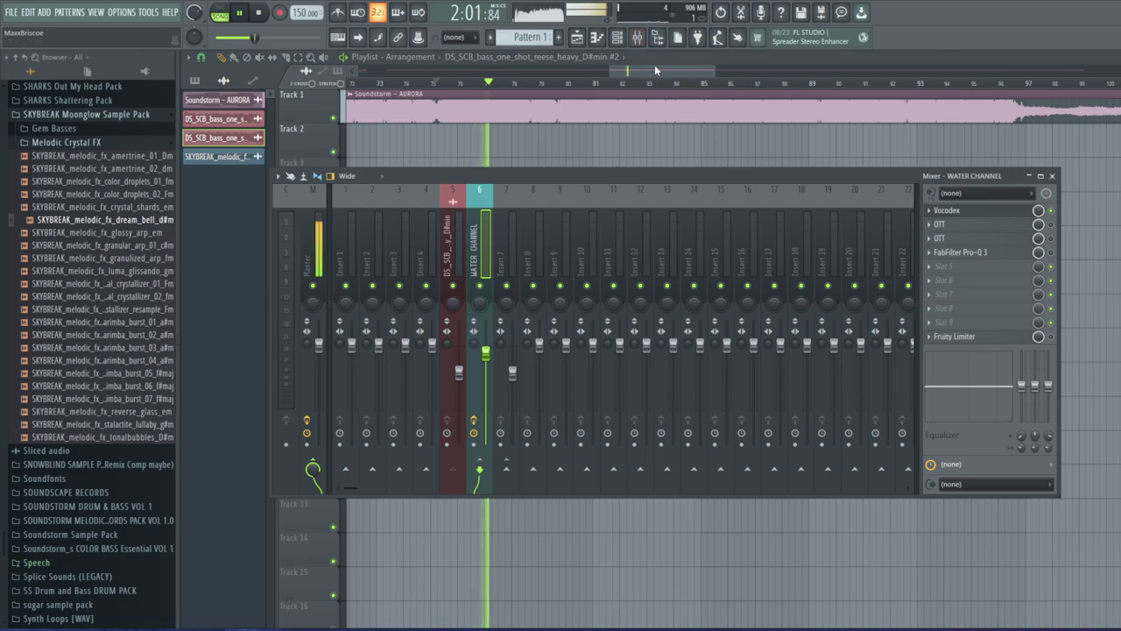
key("F9")
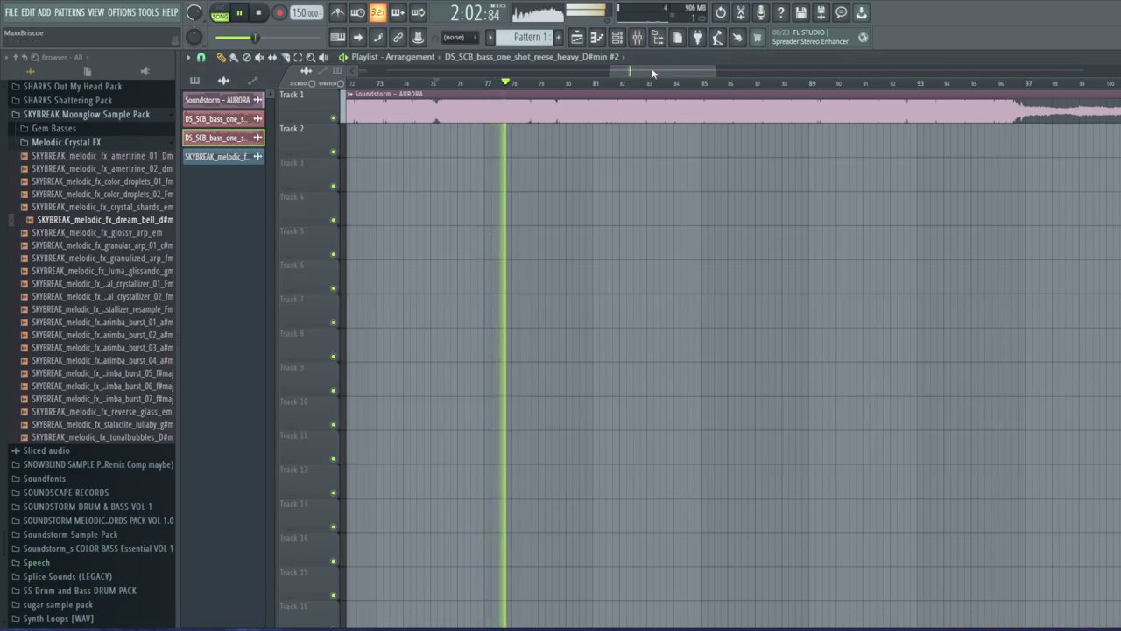
left_click_drag(651, 72, 380, 76)
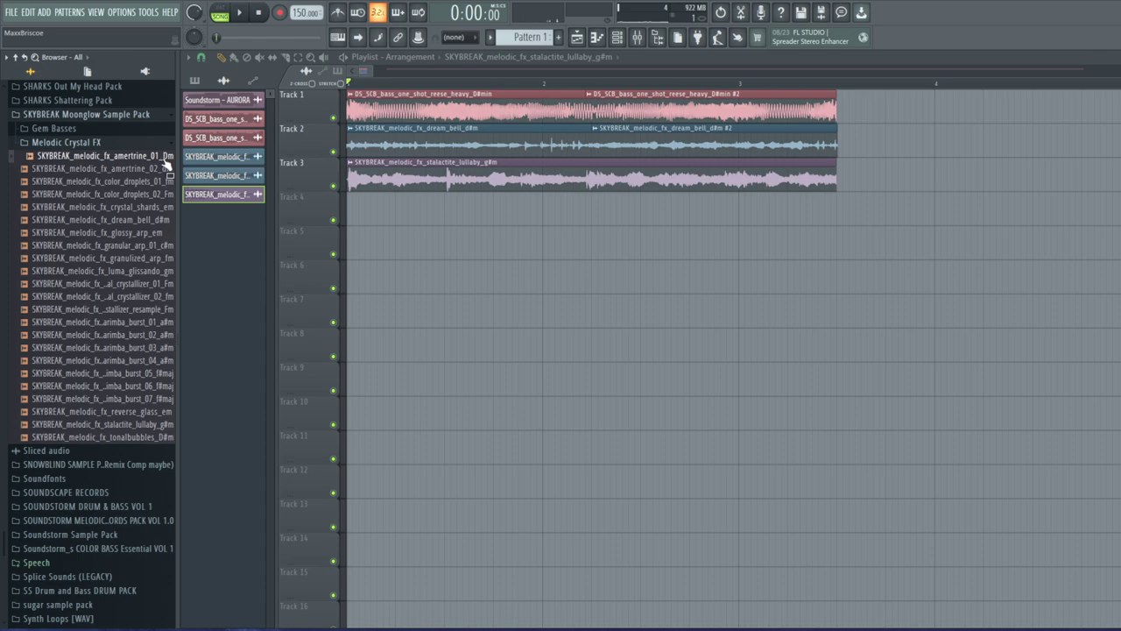
Place SKYBREAK_melodic_fx_amertrine_01_Dm at the start of Track 4 and raise its pitch in the channel settings
left_click_drag(97, 155, 350, 209)
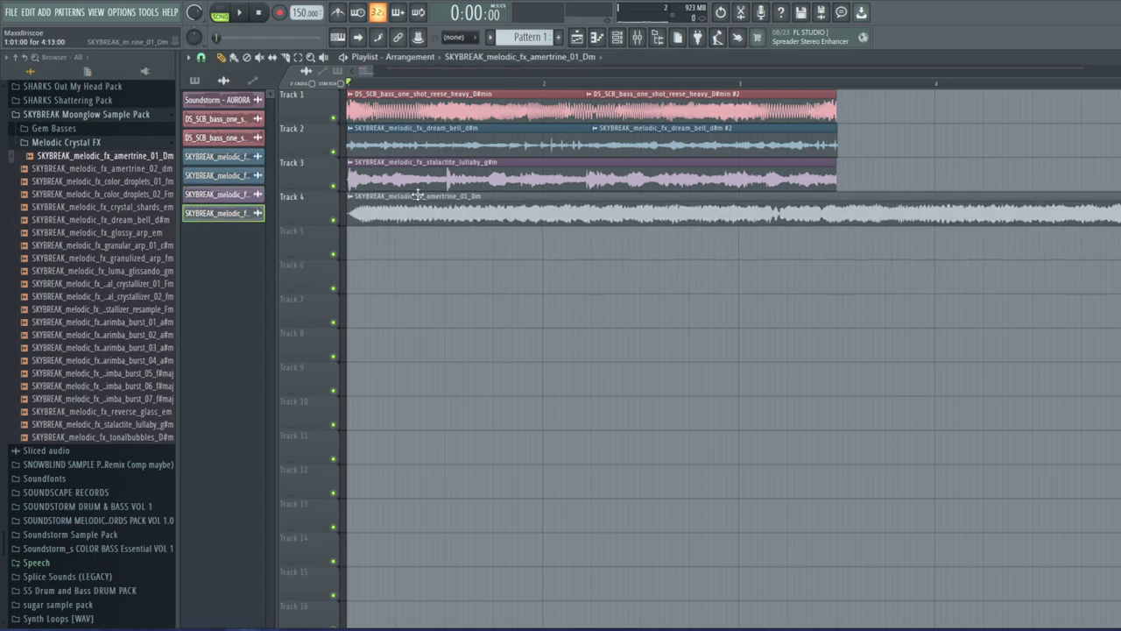
left_click(357, 202)
left_click(377, 221)
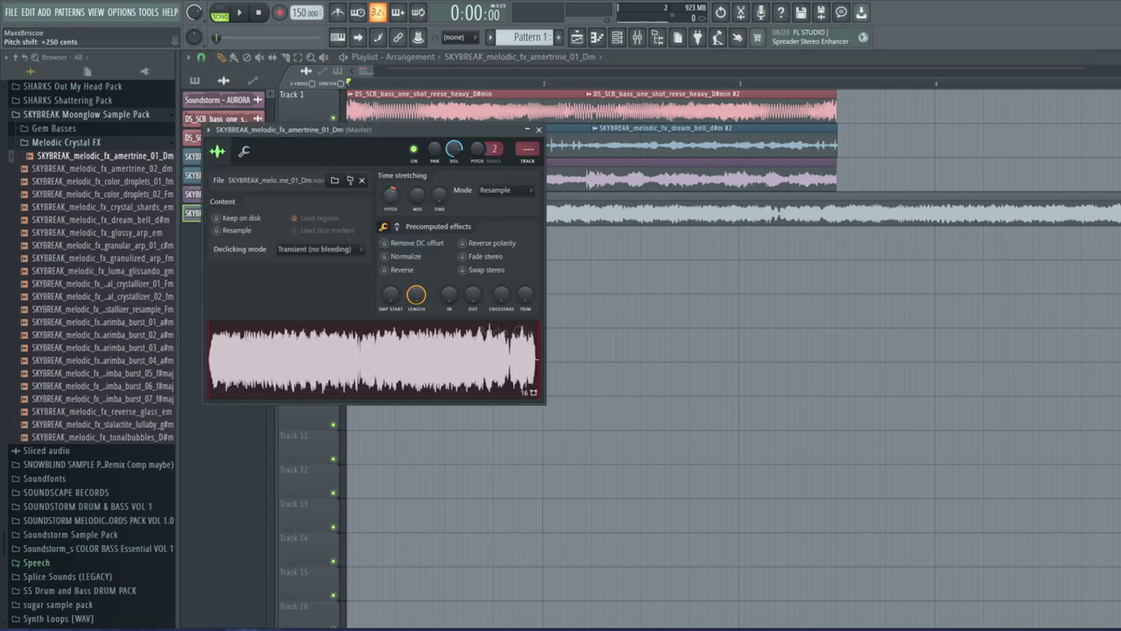
Route the amertrine_01_Dm sample to mixer track 8 and lower that track's fader
left_click(208, 130)
left_click(396, 170)
left_click_drag(540, 344, 540, 372)
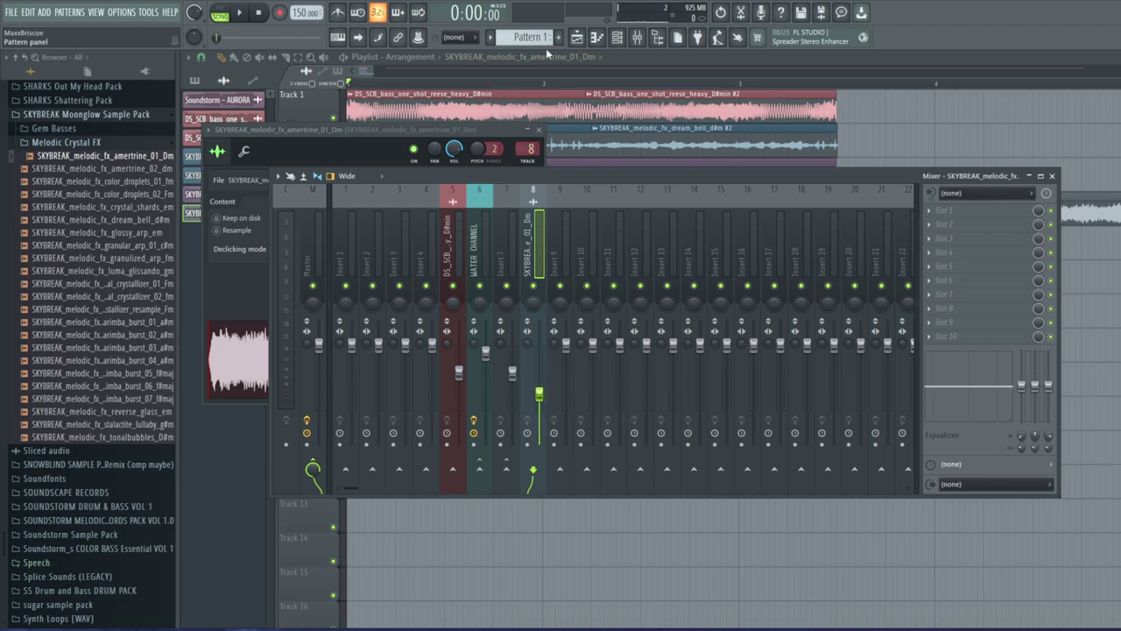
Trim the amertrine_01_Dm clip on Track 4 to end with the clips on Tracks 1 to 3
left_click_drag(373, 71, 385, 71)
left_click_drag(857, 217, 601, 200)
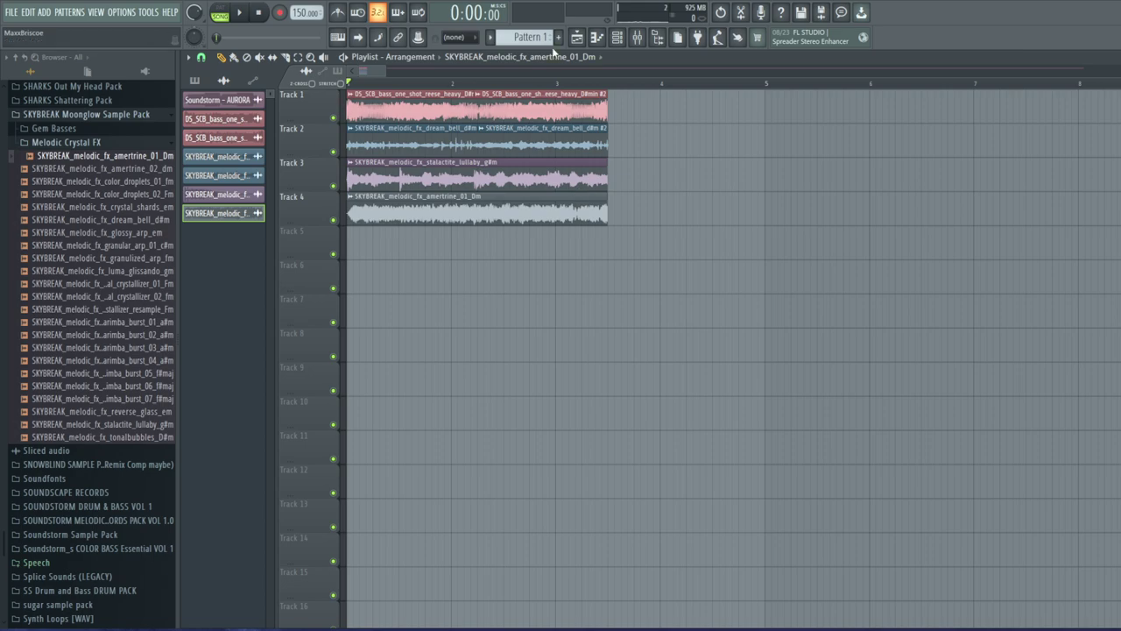
Load FabFilter Pro-Q 3 in slot 2 of mixer track 8 and add a Brickwall low cut at about 149 Hz
left_click(637, 37)
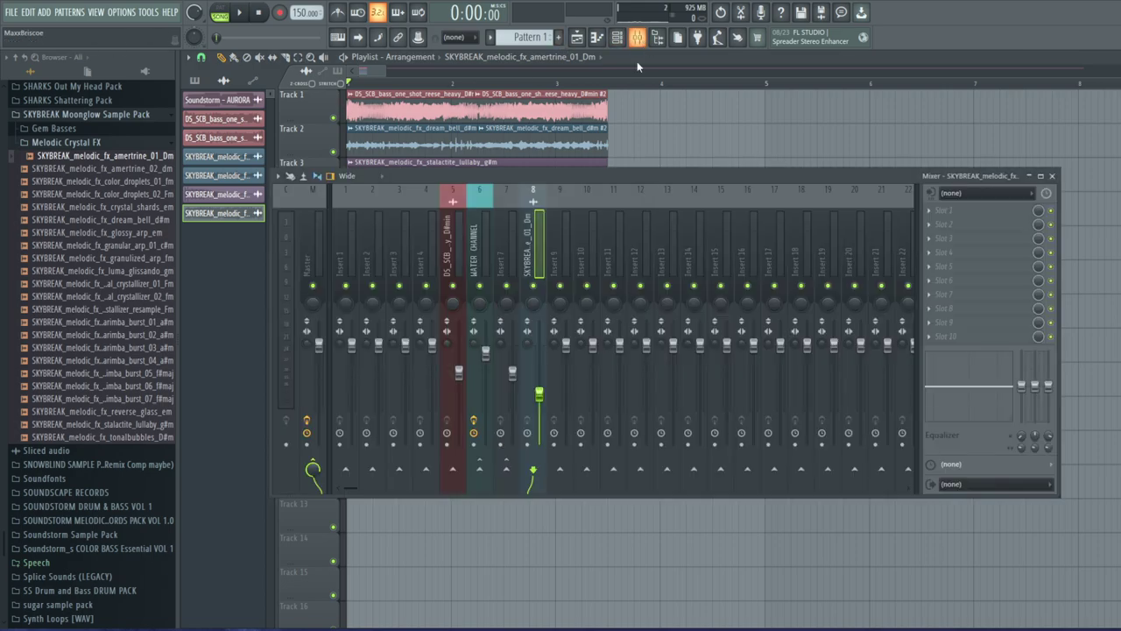
left_click(945, 231)
left_click(663, 566)
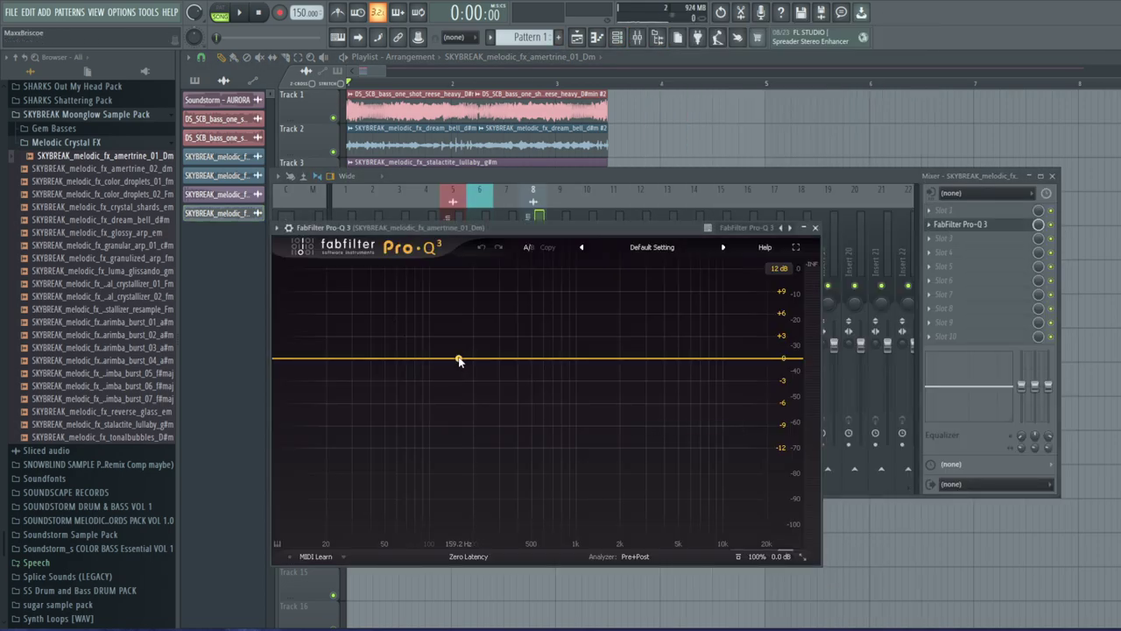
left_click_drag(459, 360, 453, 396)
right_click(453, 396)
mouse_move(496, 452)
left_click(613, 478)
left_click(353, 518)
left_click(362, 517)
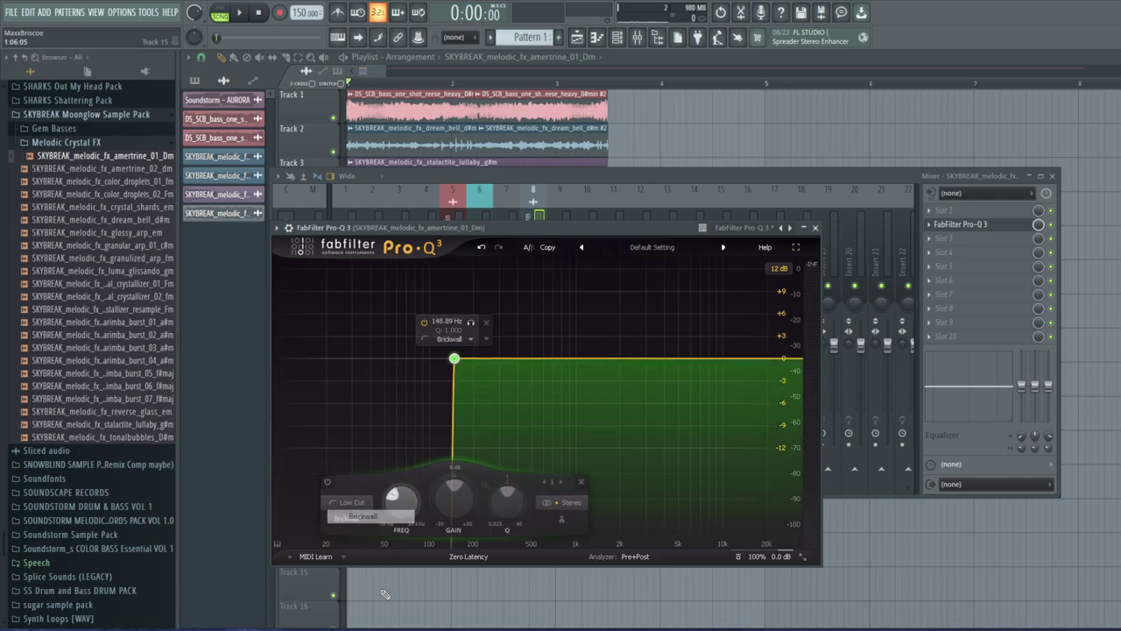
left_click(362, 516)
left_click(367, 466)
left_click_drag(453, 358, 459, 418)
Preview the amertrine_01_Dm clip with the low cut applied
right_click(693, 125)
left_click(350, 197)
left_click(370, 218)
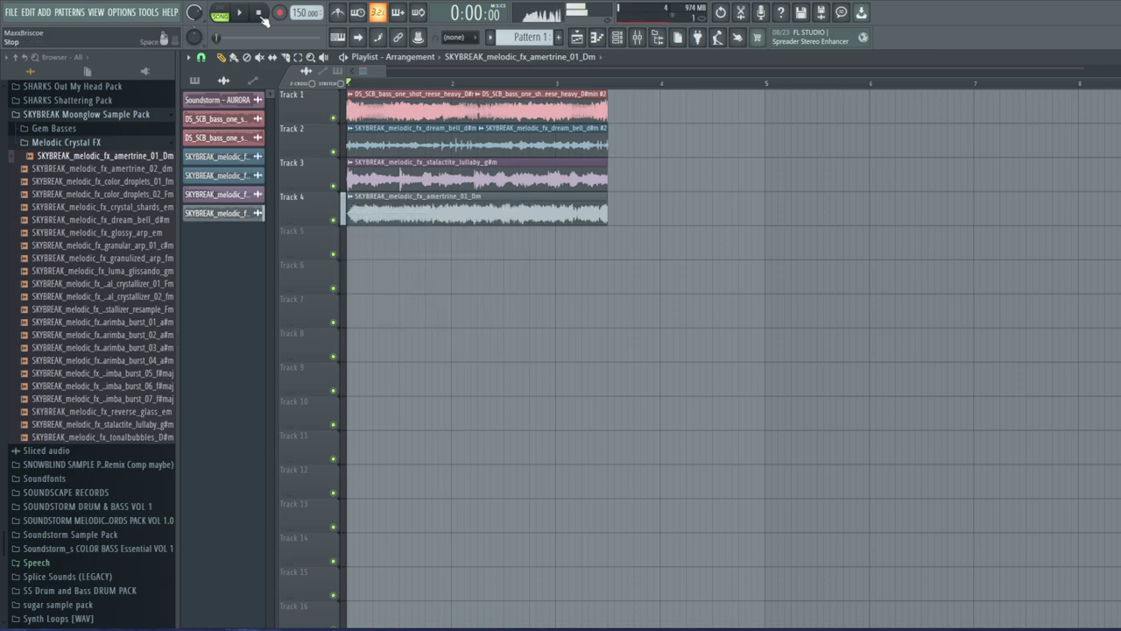
Load Fruity Chorus in slot 1 of mixer track 8 with its depth at about 3.81 ms
left_click(638, 37)
left_click(968, 214)
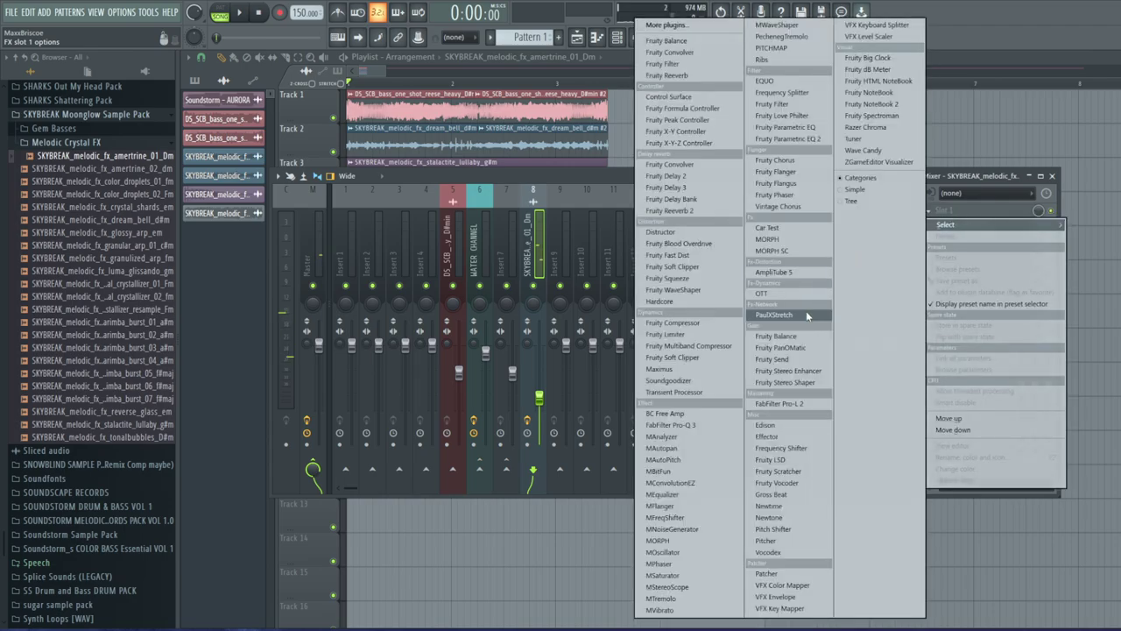
left_click(802, 160)
left_click_drag(353, 187, 353, 154)
scroll(449, 188, "down", 4)
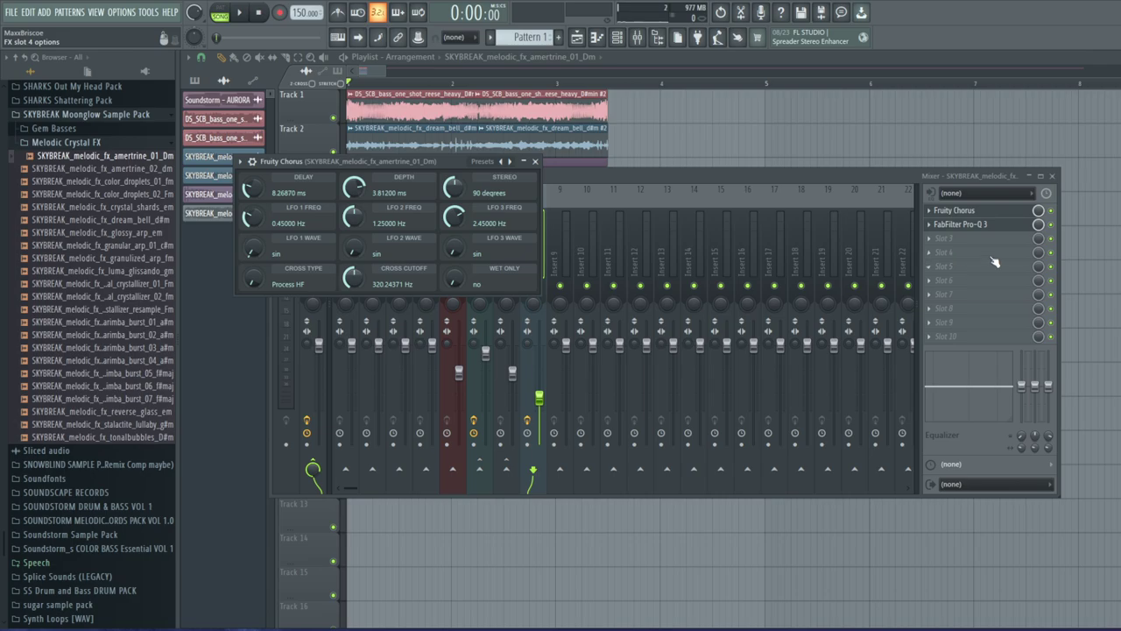
Load Fruity Flanger in slot 2, ahead of FabFilter Pro-Q 3, and turn down its mix level
left_click(963, 238)
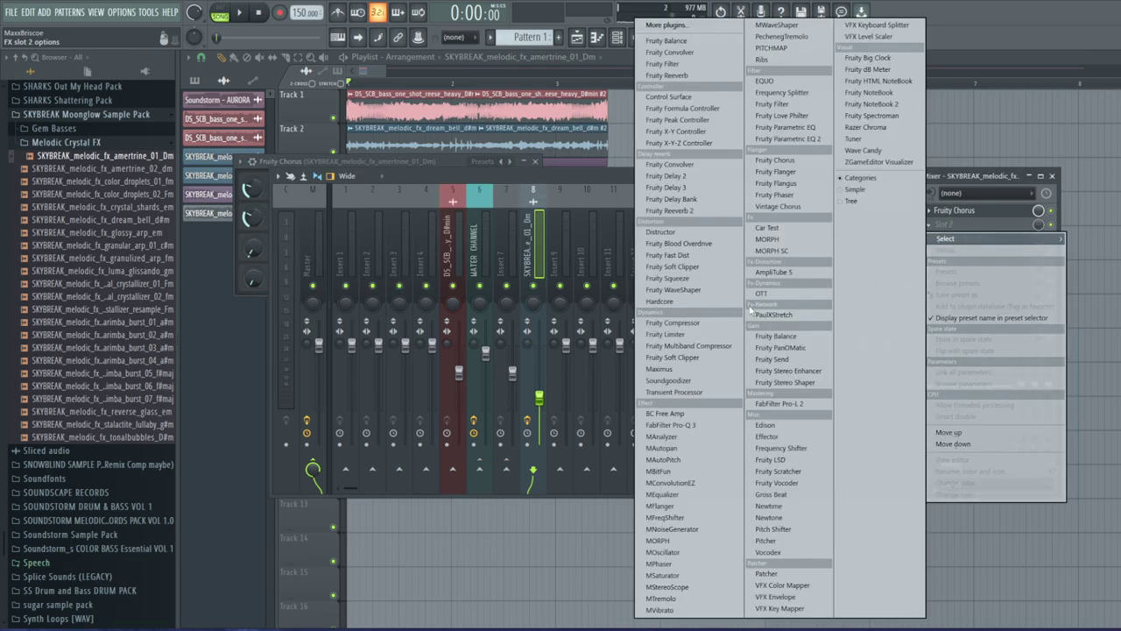
left_click(776, 171)
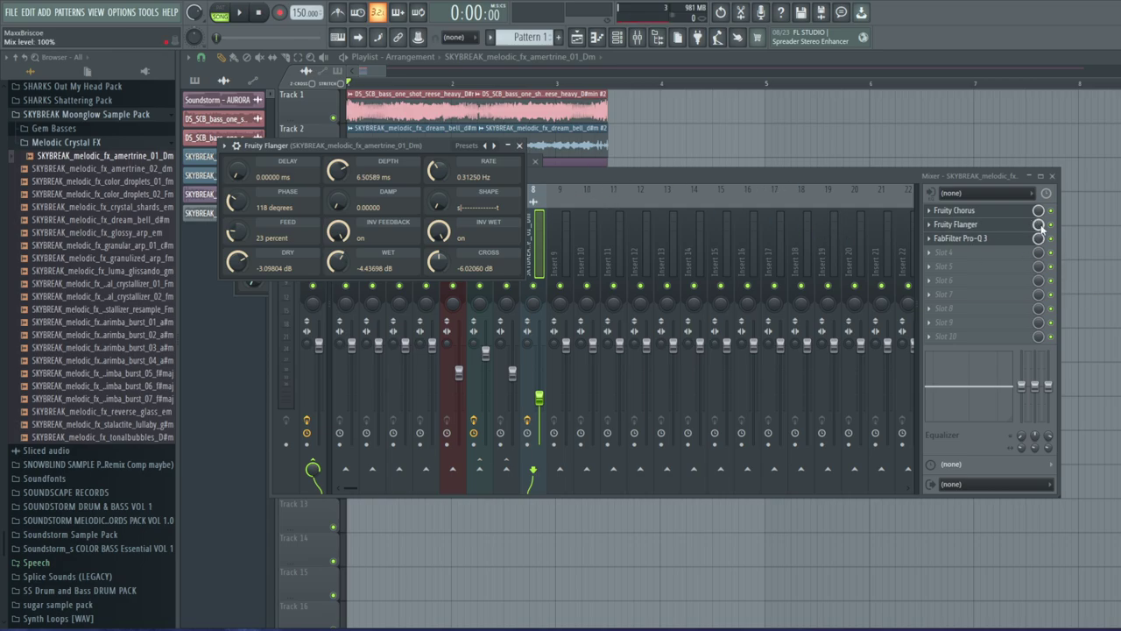
left_click_drag(1039, 226, 1039, 273)
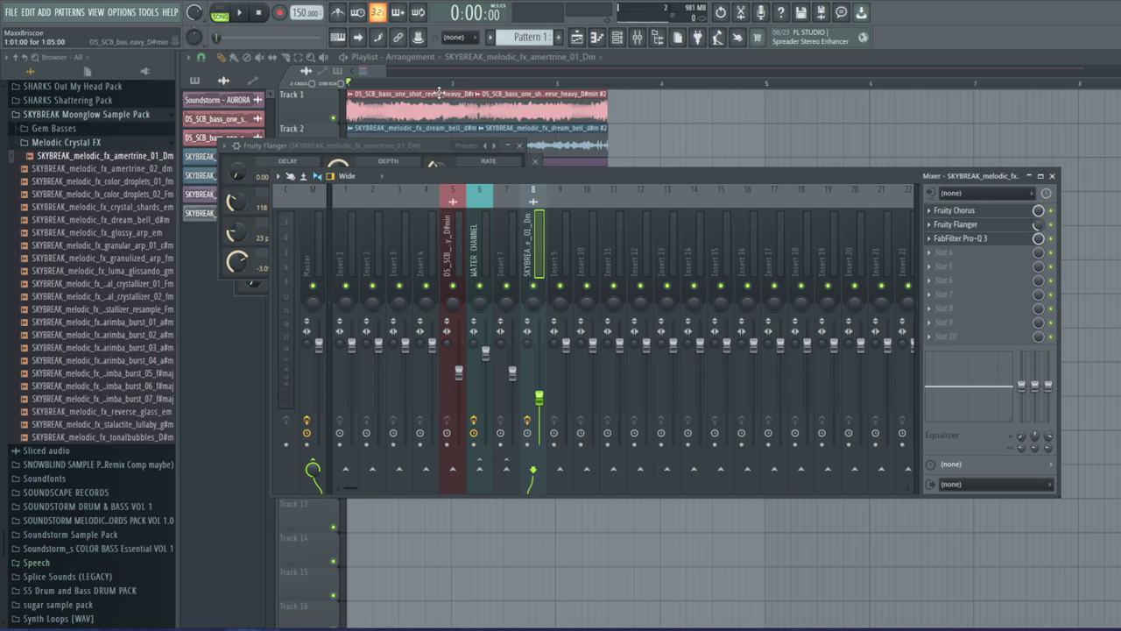
Preview the amertrine_01_Dm clip with chorus and flanger, and raise the fader of mixer track 8
left_click(369, 83)
left_click(352, 197)
left_click(363, 217)
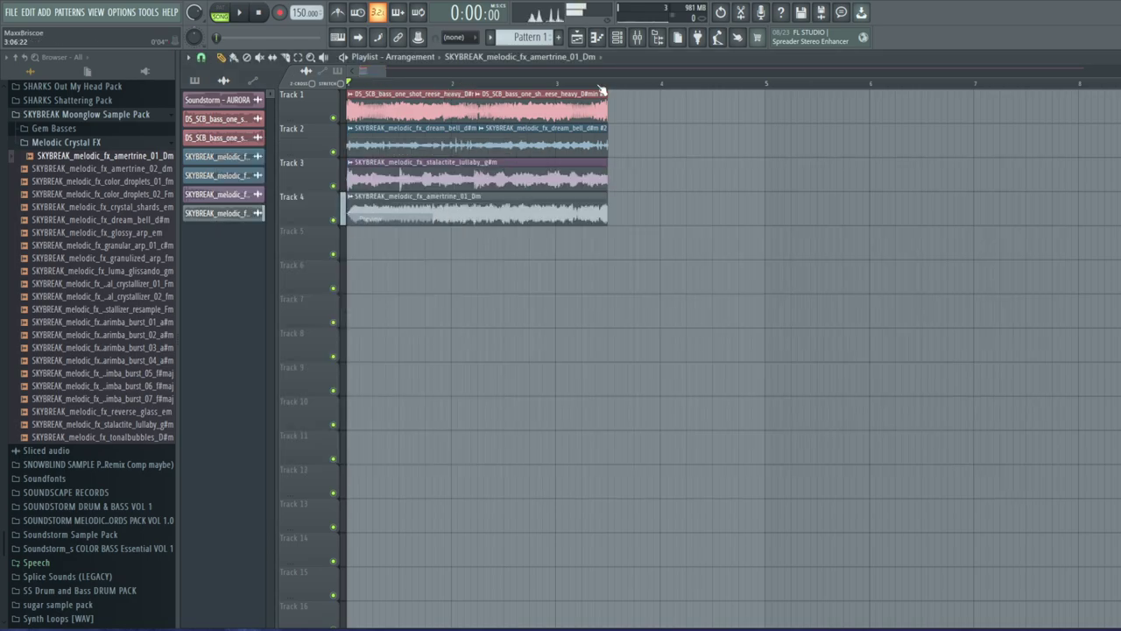
left_click(640, 39)
left_click_drag(538, 397, 539, 378)
key("F9")
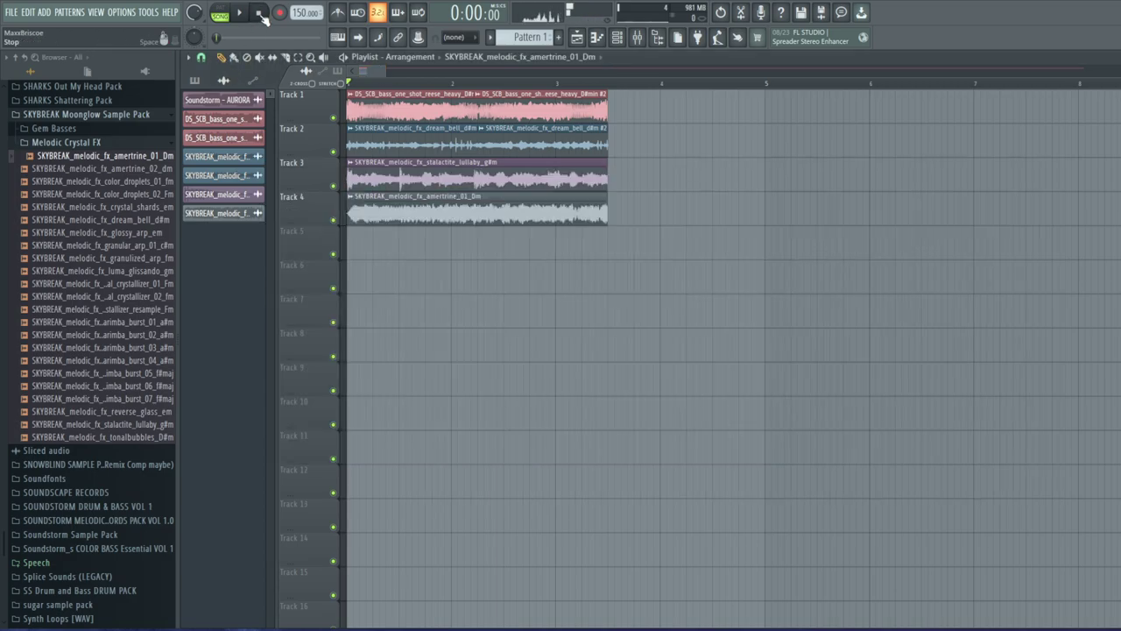
Play the full arrangement from the start and fine-tune the amertrine fader on mixer track 8
left_click(243, 14)
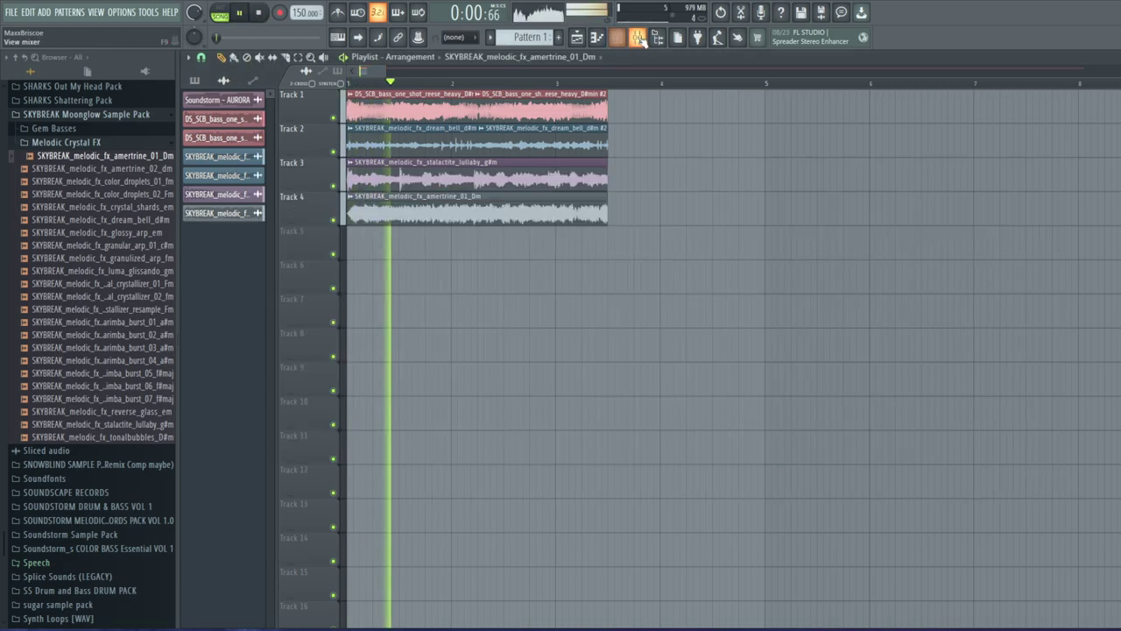
key("F9")
left_click_drag(546, 389, 547, 390)
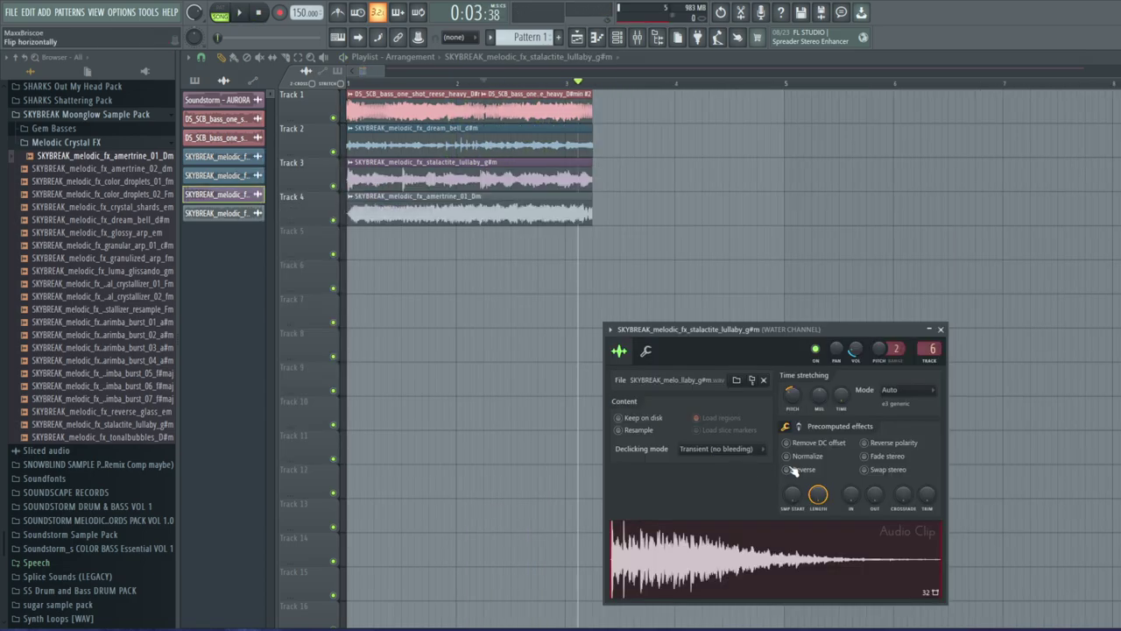
Normalize the SKYBREAK_melodic_fx_stalactite_lullaby_g#m sample and slightly lower its channel volume
left_click_drag(702, 330, 727, 155)
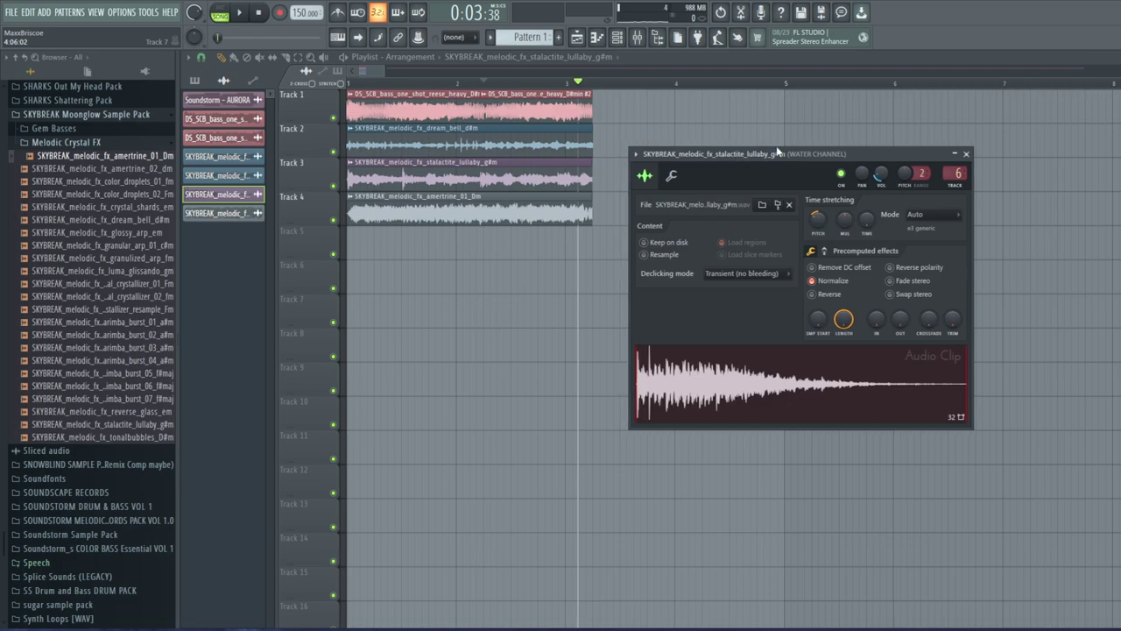
left_click_drag(881, 175, 881, 179)
mouse_move(382, 165)
left_mouse_down()
mouse_move(334, 260)
mouse_move(380, 167)
left_mouse_up()
Route the stalactite_lullaby_g#m sample to mixer track 9
left_click(348, 163)
left_click(377, 210)
left_click_drag(956, 174, 955, 163)
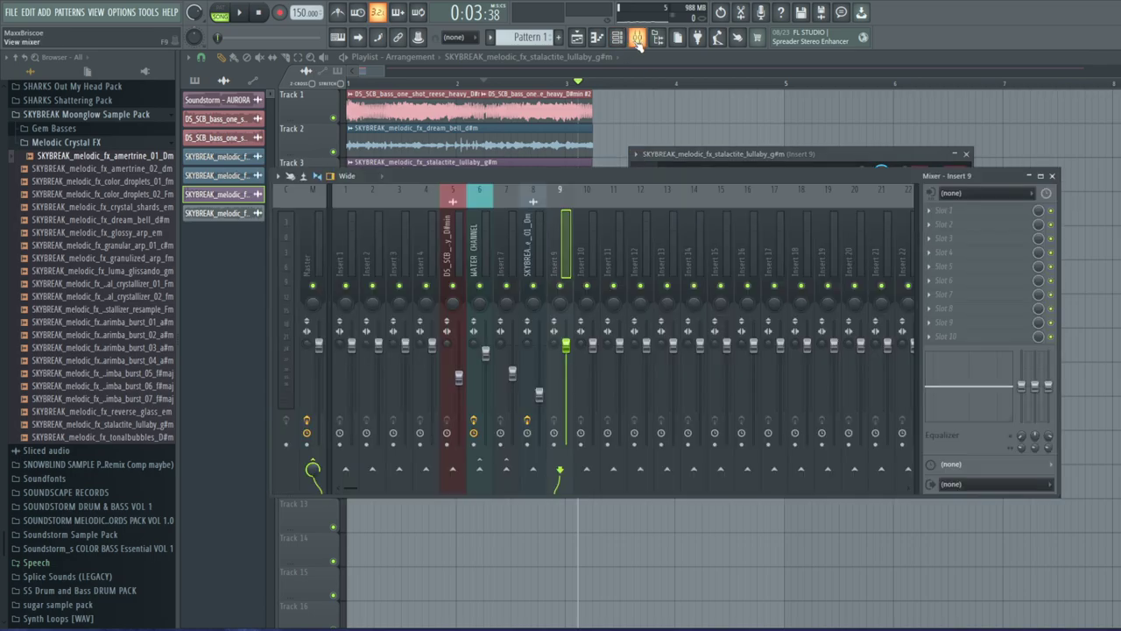
Load the ATMOSPHERES mixer track state on mixer track 9 and adjust its FabFilter Pro-Q 3 curve
left_click(636, 37)
right_click(562, 263)
mouse_move(614, 262)
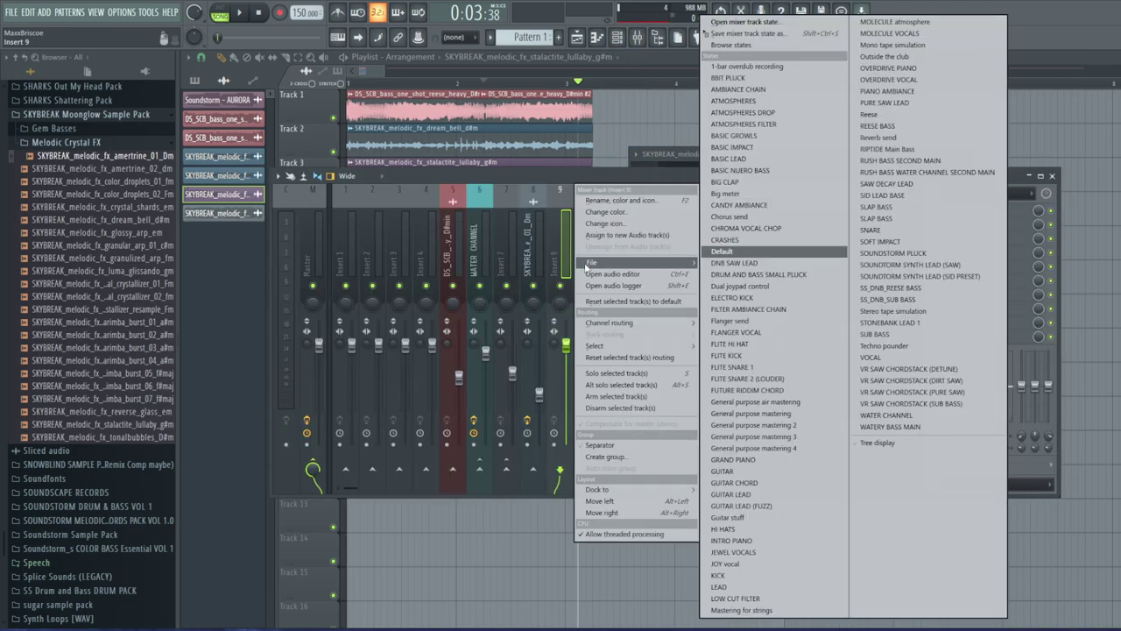
left_click(801, 103)
left_click(980, 211)
left_click_drag(441, 303, 389, 281)
left_click(731, 114)
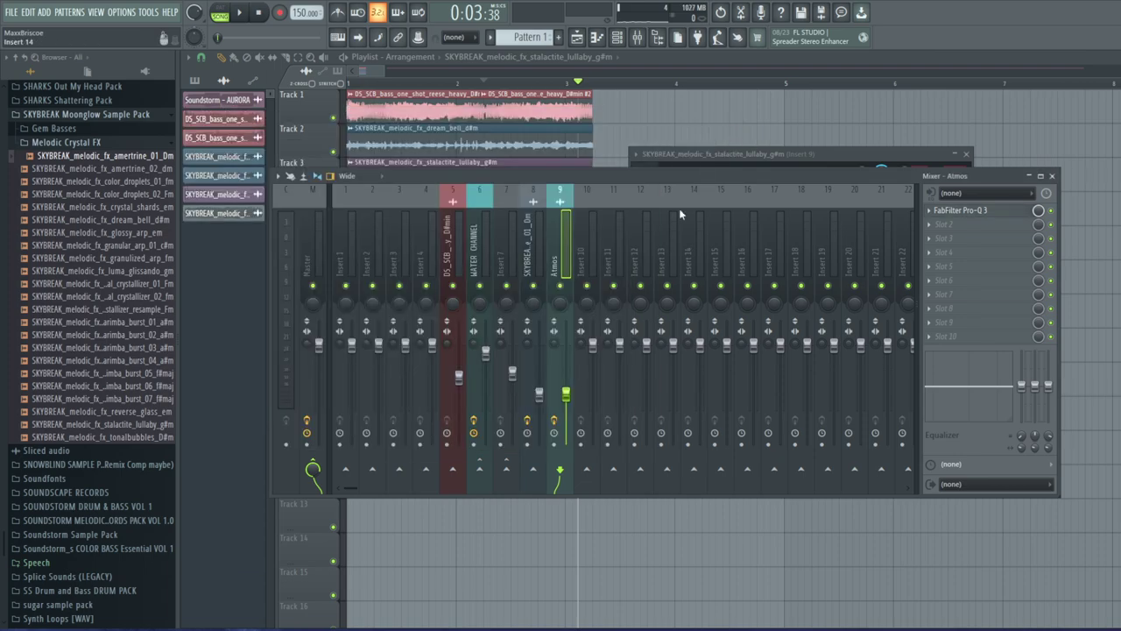
Play the arrangement from the start and lower the Atmos track's fader to balance the layers
left_click(349, 84)
key("space")
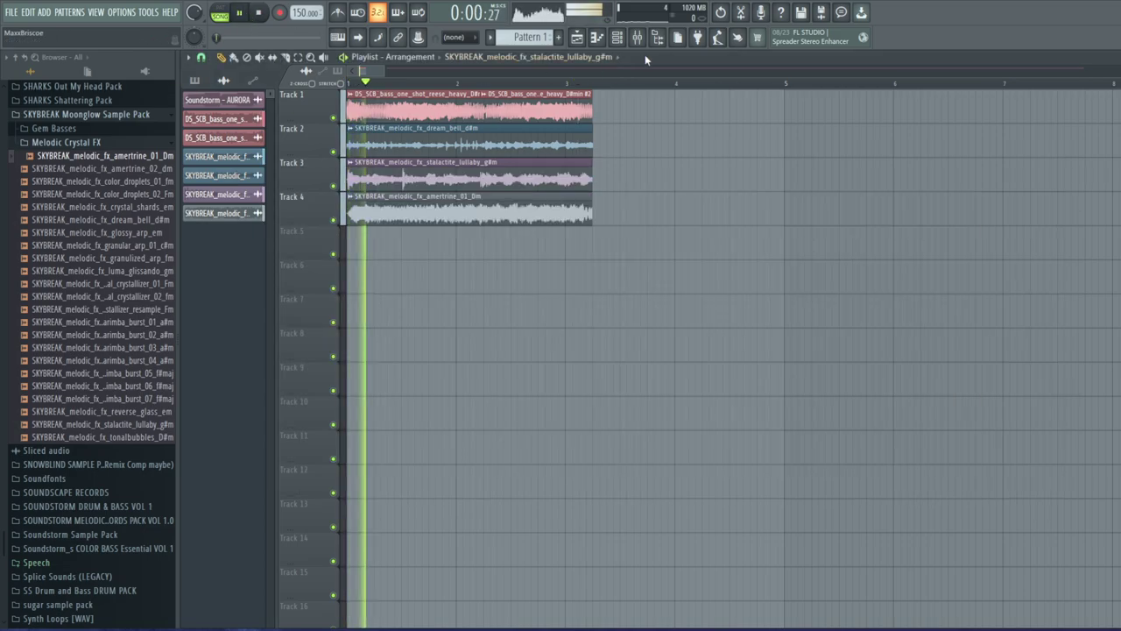
key("F9")
left_click(539, 394)
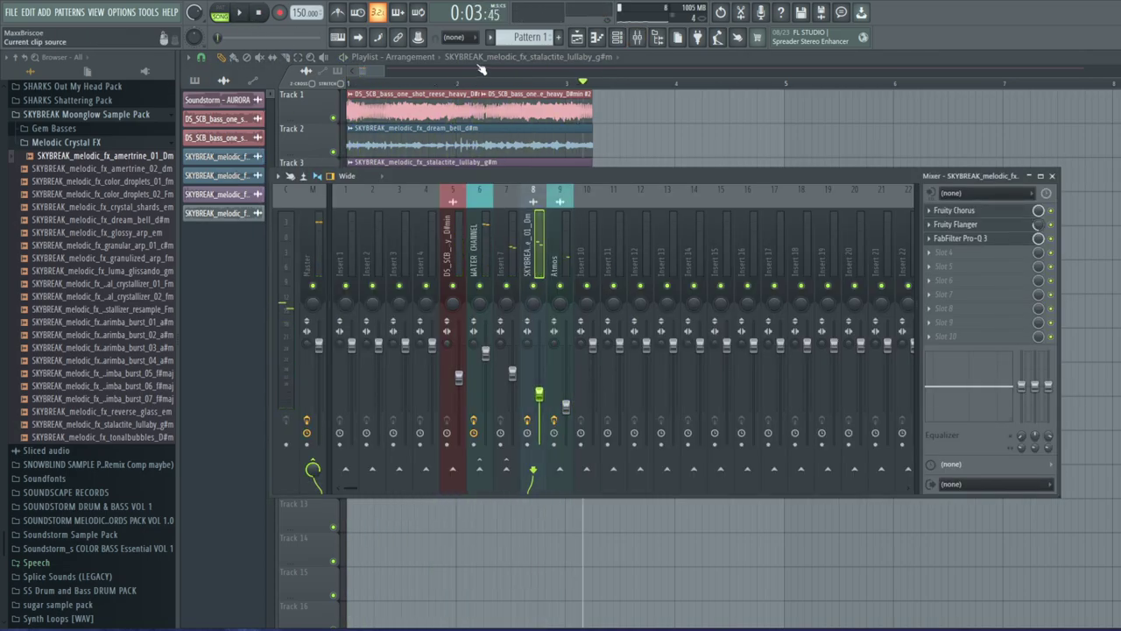
Load OTT in slot 1 of mixer track 5, the reese bass track, and set its depth to 20%
left_click(458, 376)
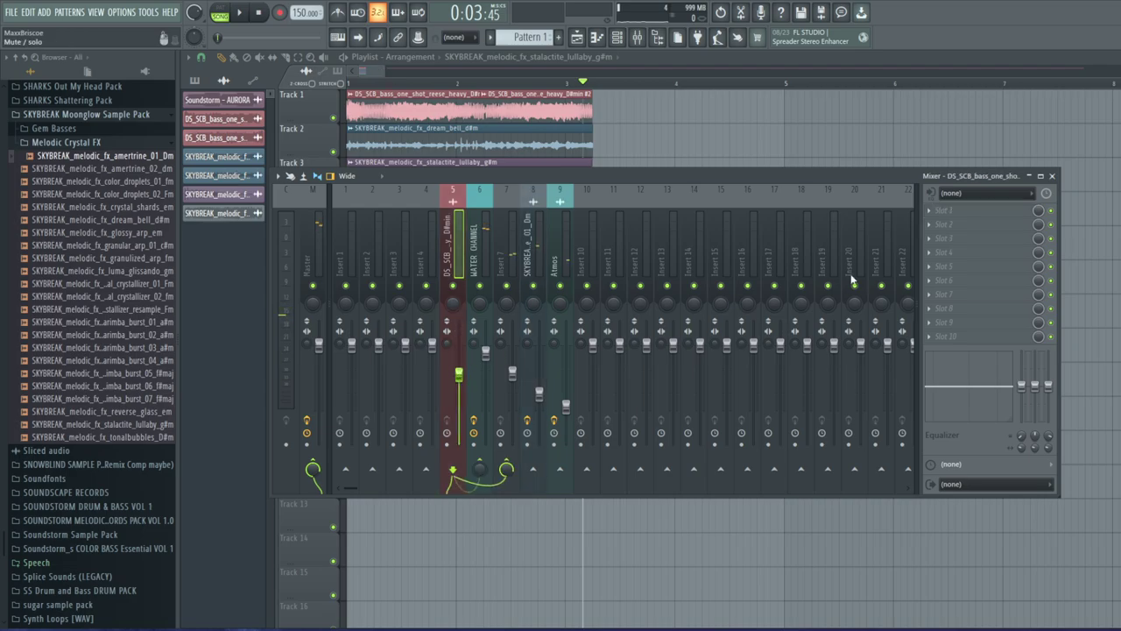
left_click(943, 216)
left_click(802, 292)
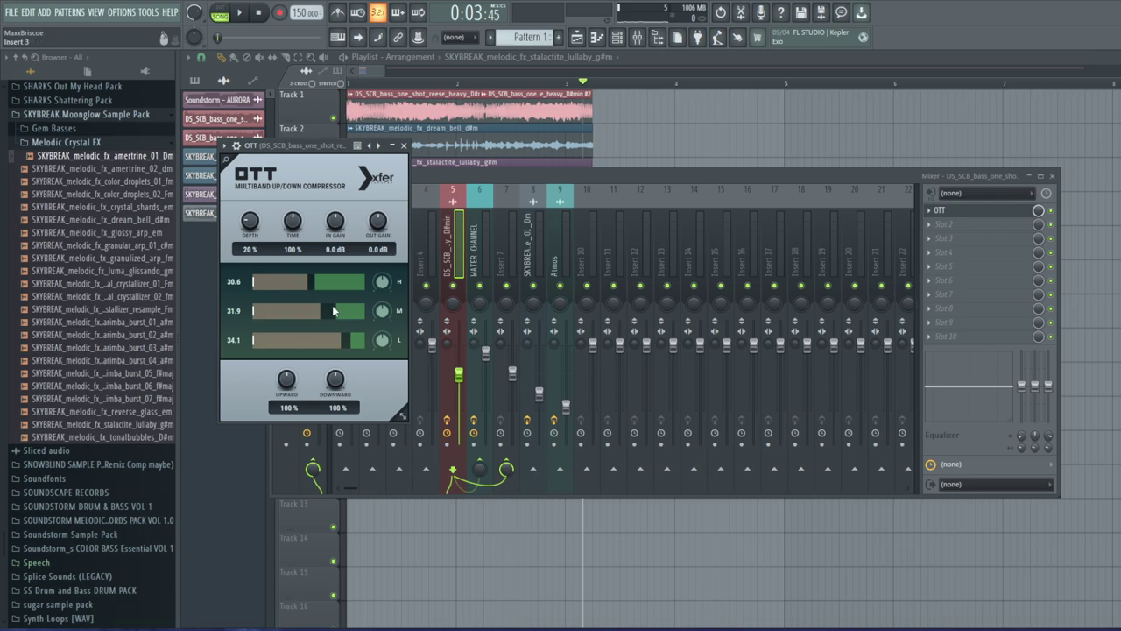
Set OTT's time to 67% and adjust its high and mid band thresholds, then raise the reese bass track's fader slightly
left_click_drag(318, 287, 333, 308)
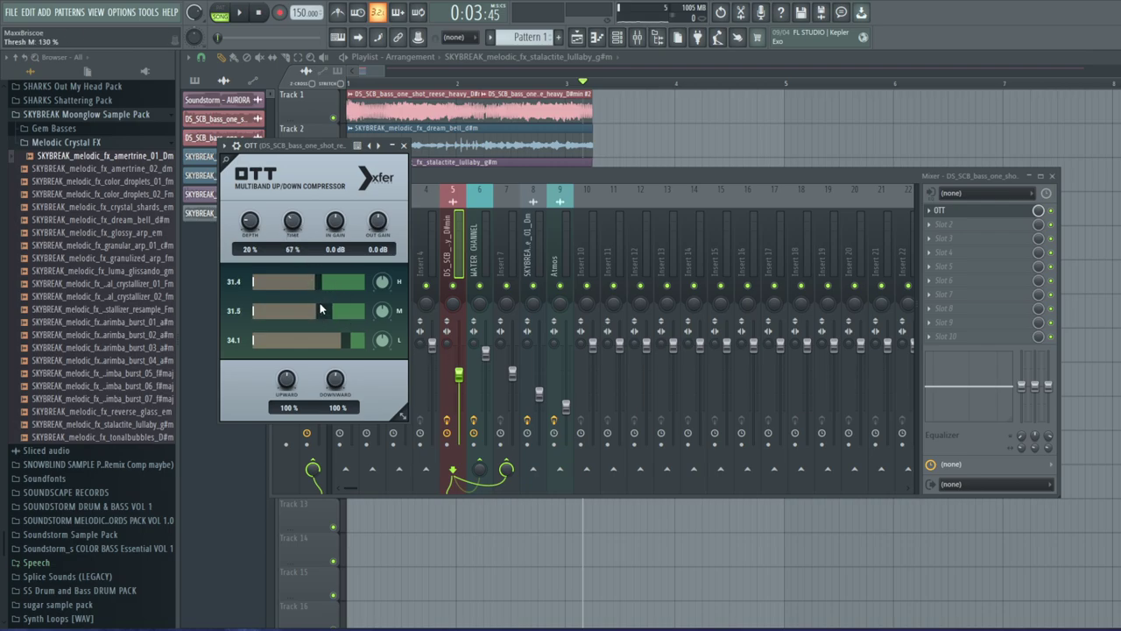
left_click_drag(461, 376, 466, 371)
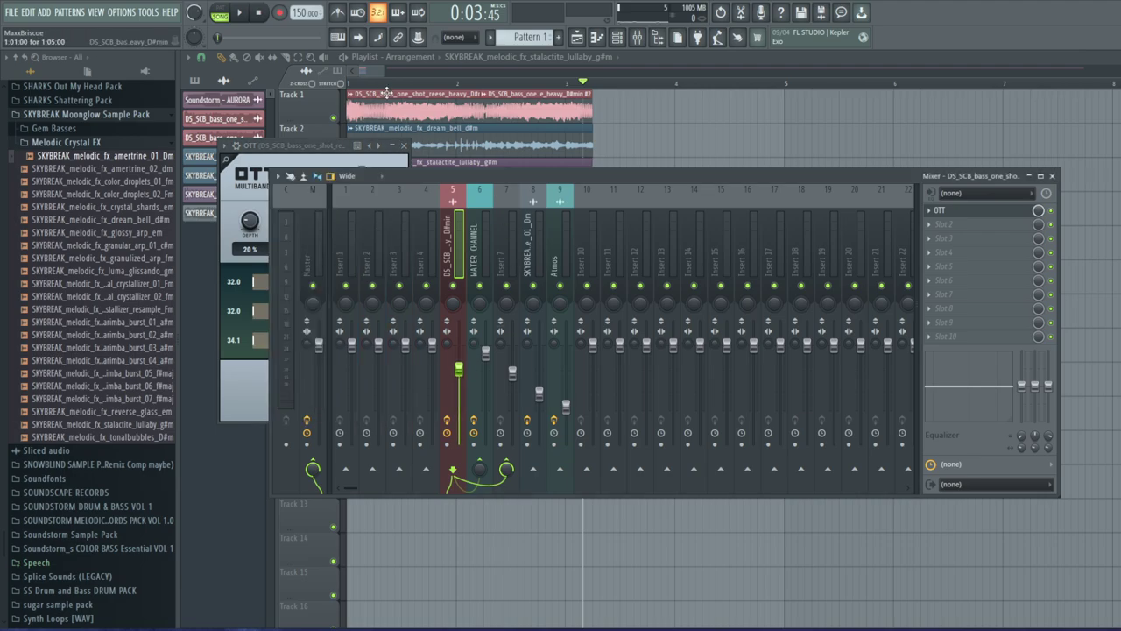
Play the Soundstorm - AURORA reference track from around bar 77, then stop and return to the start of the arrangement
left_click_drag(373, 72, 622, 88)
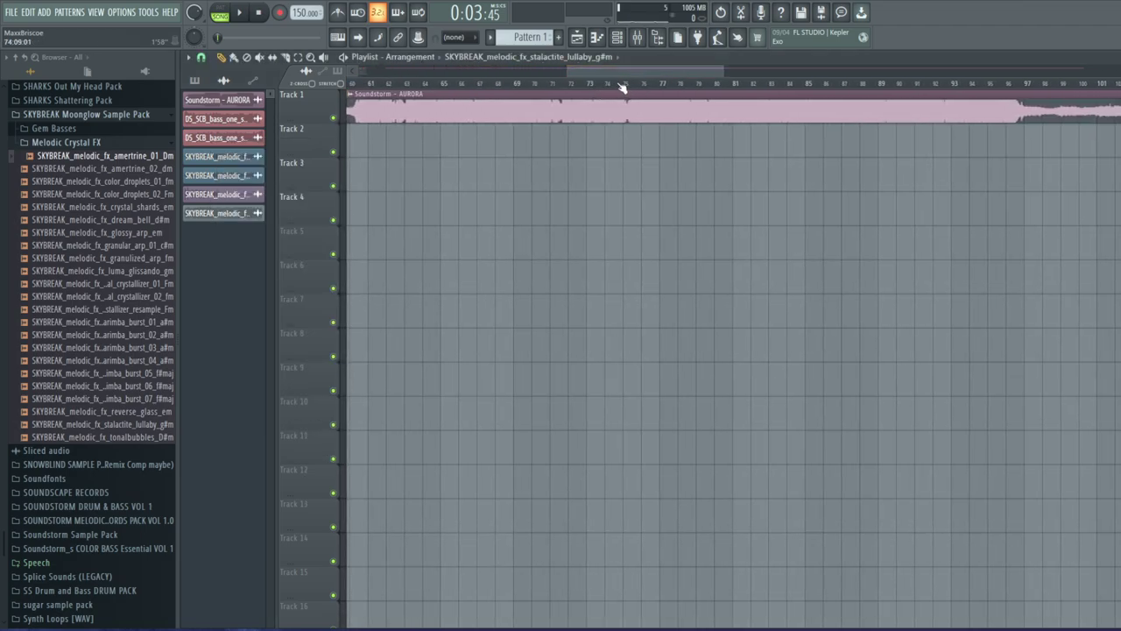
left_click(668, 88)
key("space")
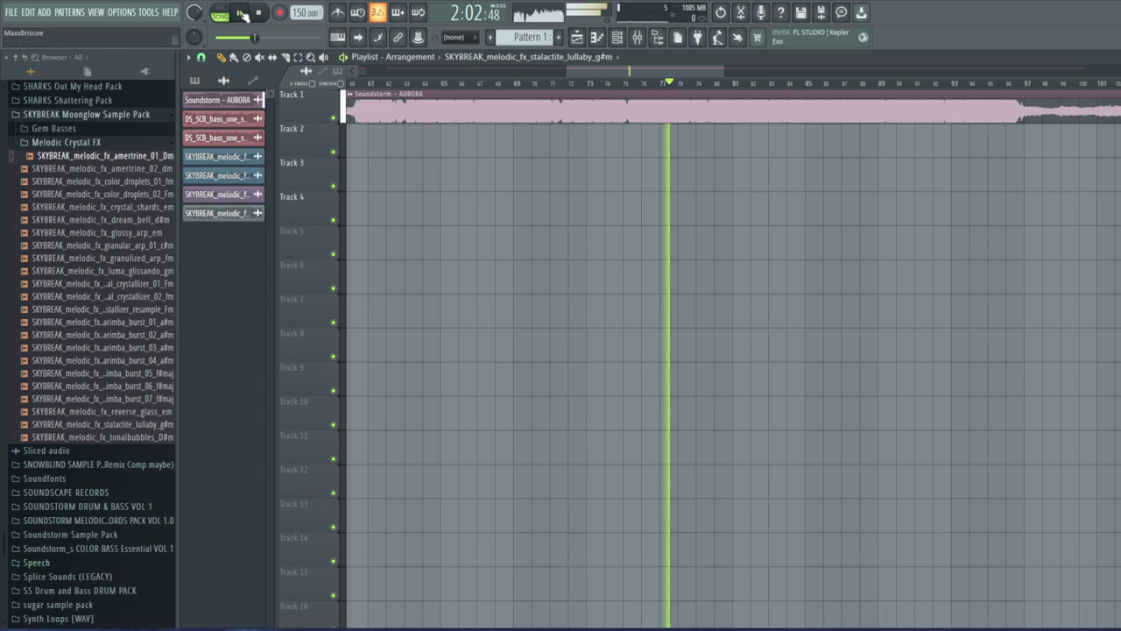
left_click(664, 85)
left_click(664, 87)
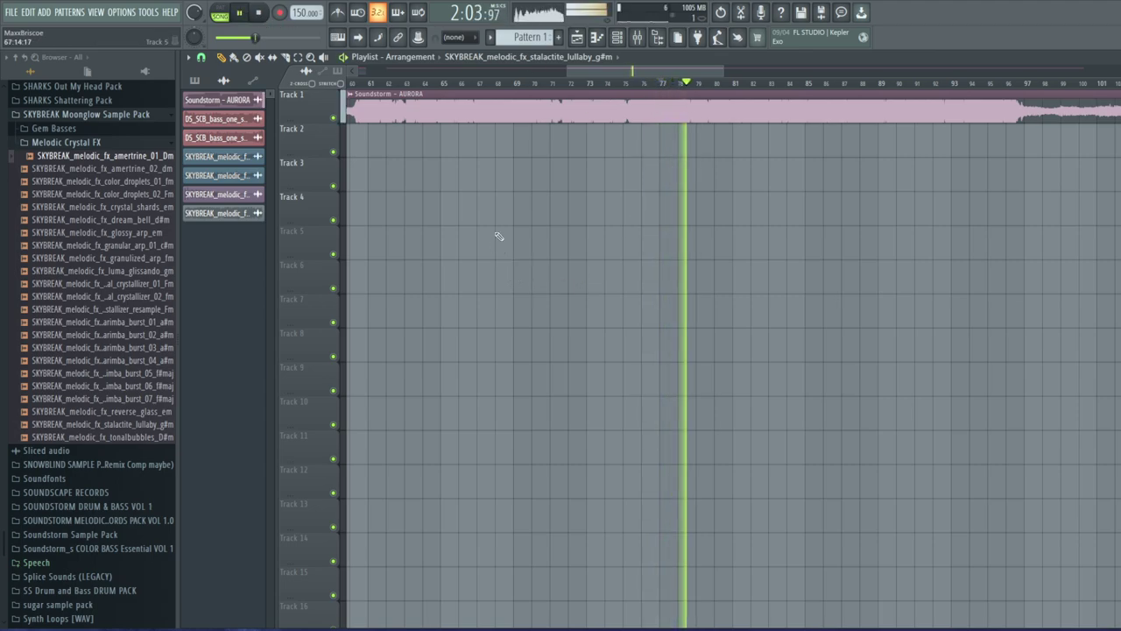
left_click_drag(600, 74, 368, 72)
left_click(238, 15)
left_click_drag(515, 71, 380, 74)
Load FabFilter Pro-Q 3 in slot 2 of mixer track 5, the reese bass track
left_click(637, 37)
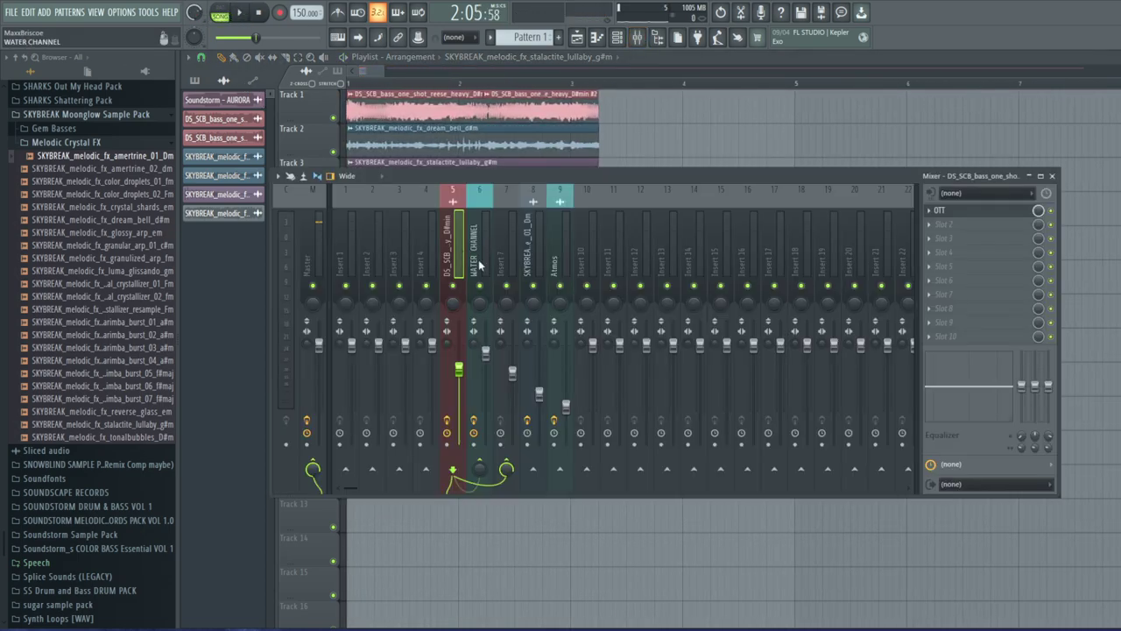
left_click(941, 237)
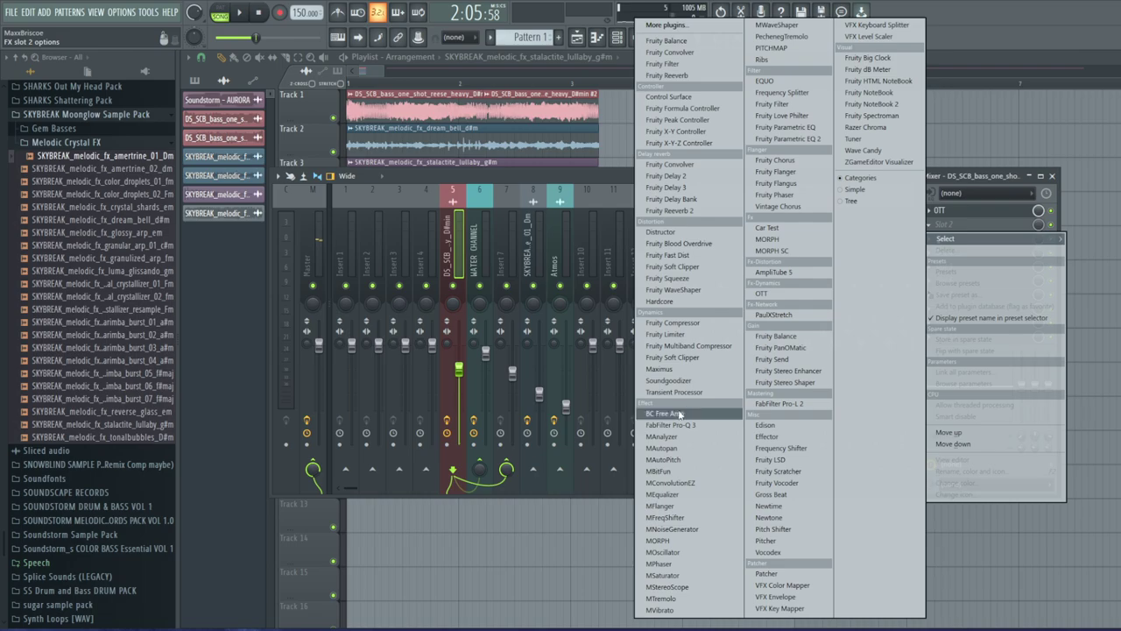
Show the Unsorted channels in the channel rack and trim Pattern 1 on playlist track 5 to the end of the audio clips
left_click(598, 43)
left_click(311, 111)
left_click(315, 154)
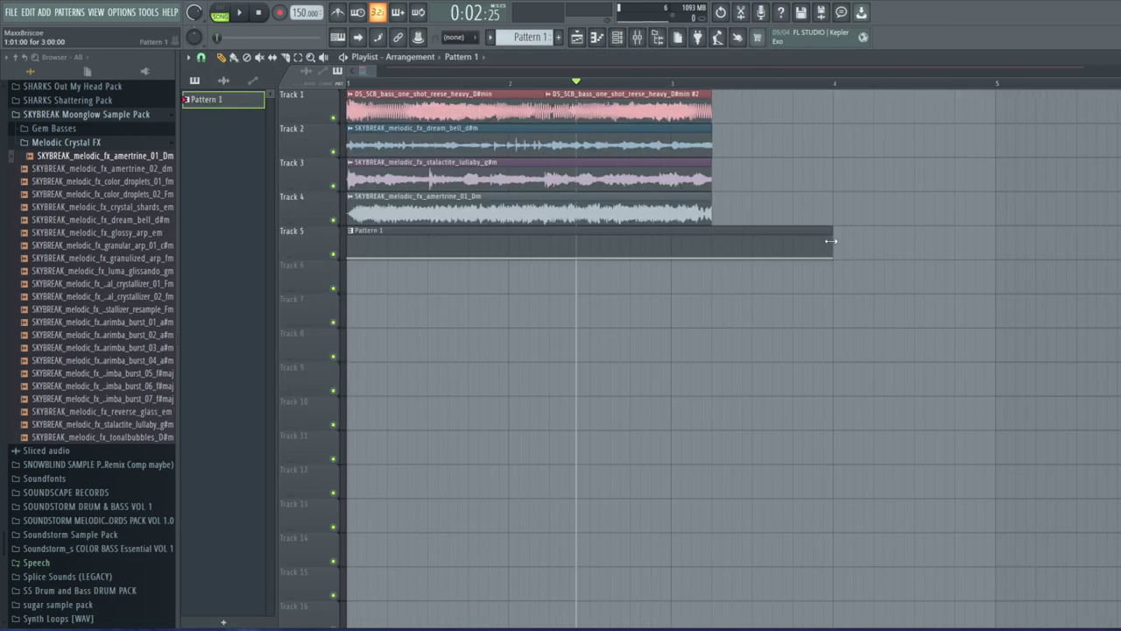
left_click_drag(832, 241, 711, 242)
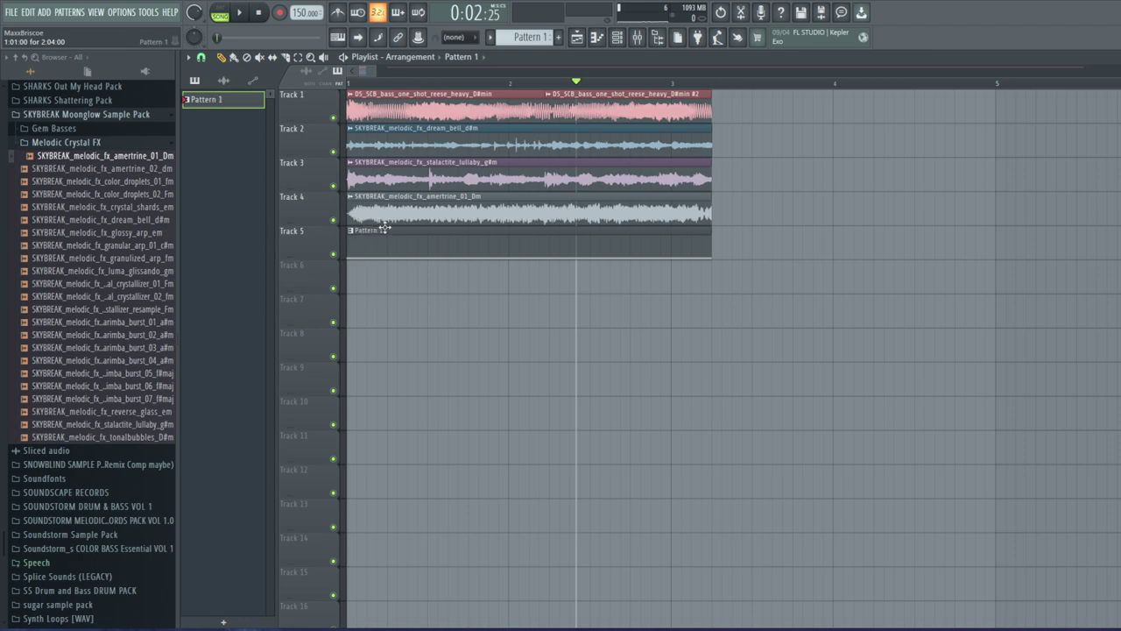
Transpose the three-bar Serum note in Pattern 1 from C3 down to D2
left_click(618, 37)
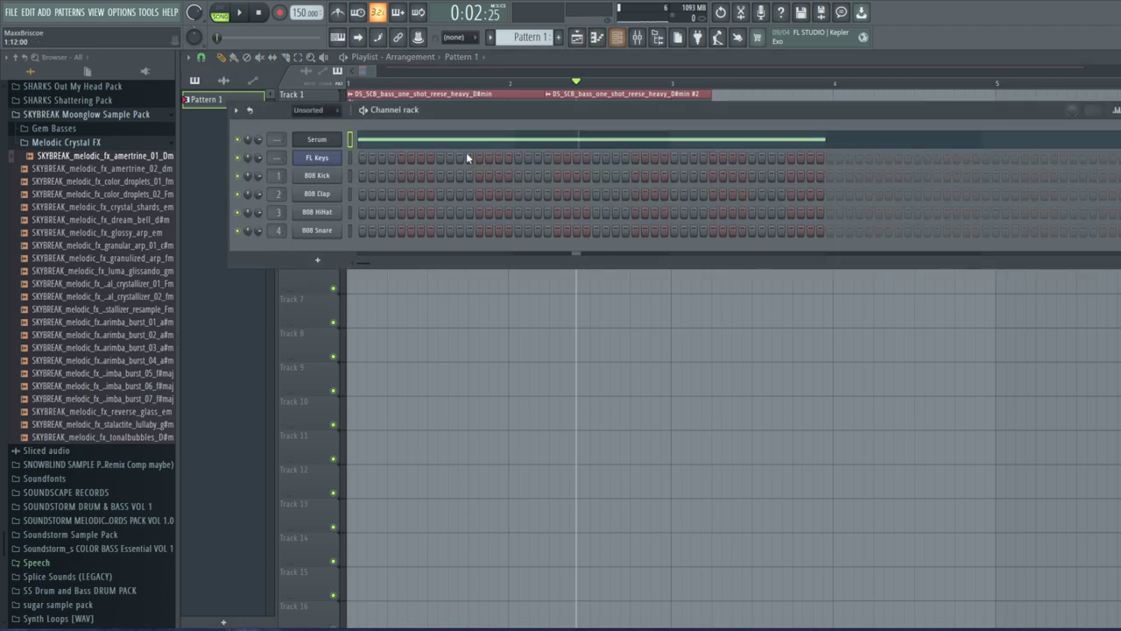
left_click(451, 143)
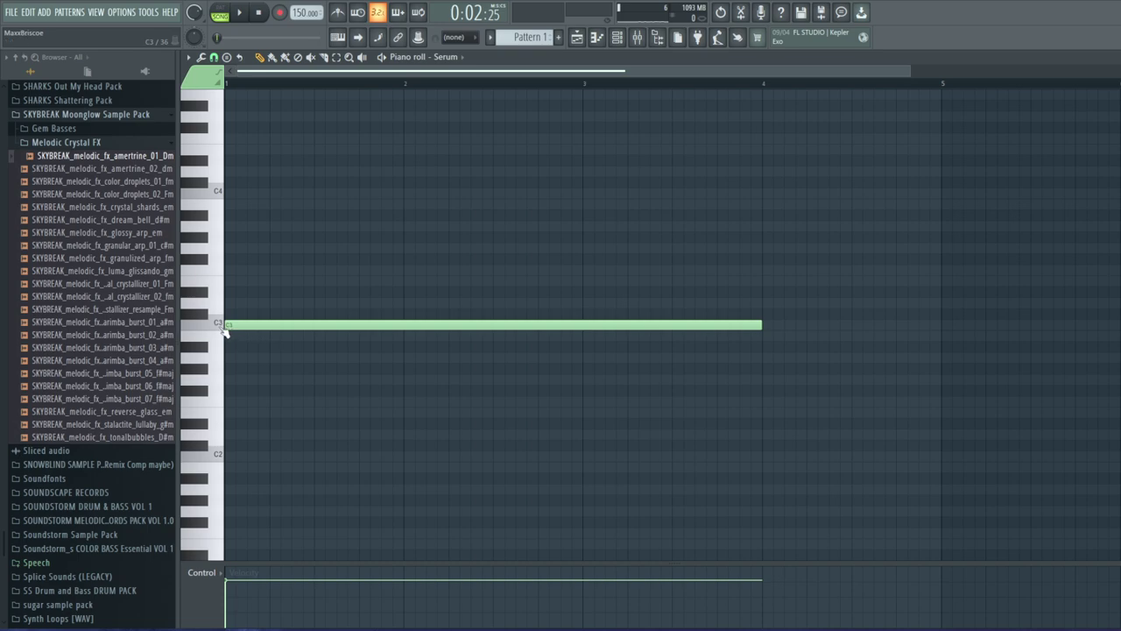
left_click_drag(907, 71, 665, 97)
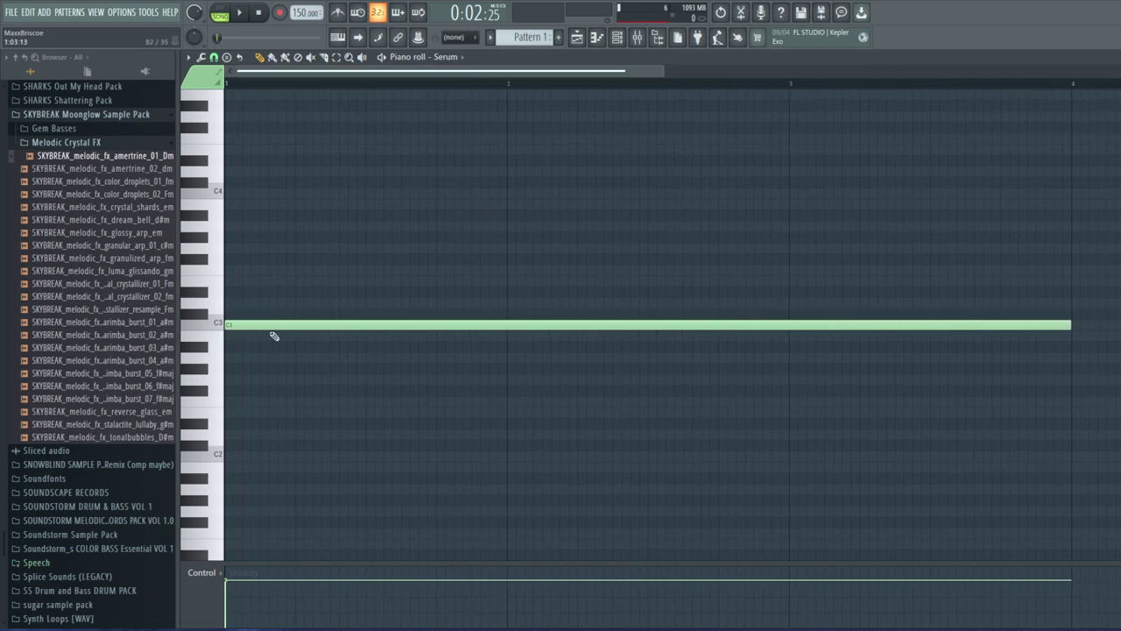
left_click(222, 329)
left_click_drag(253, 325, 228, 443)
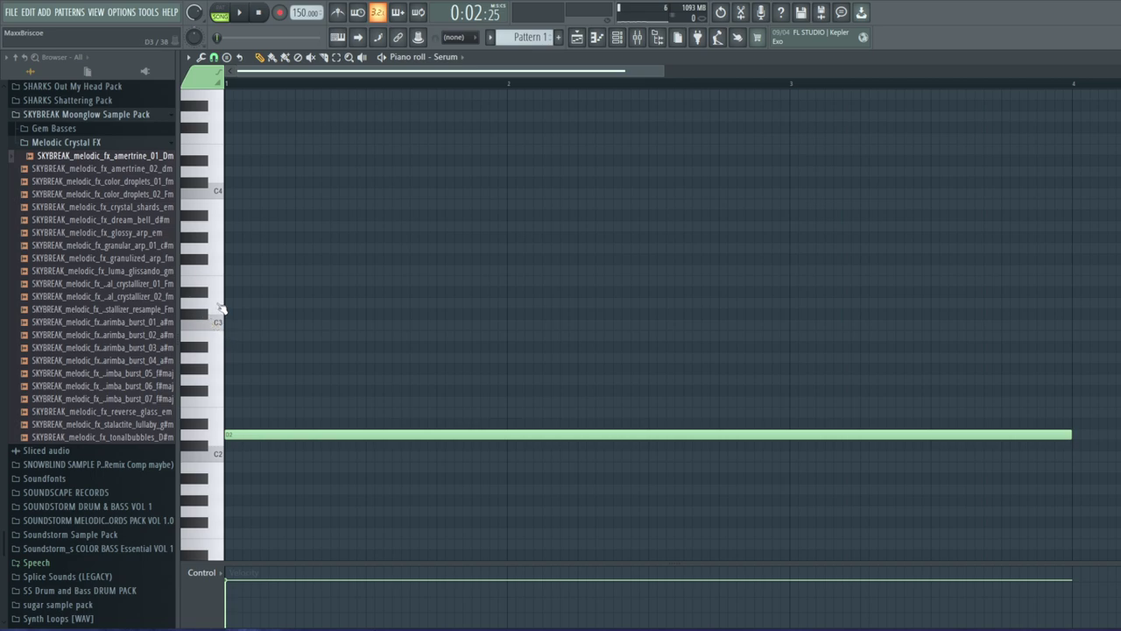
Play the arrangement and adjust the 72 dB/oct low cut in FabFilter Pro-Q 3 on the reese bass track
left_click(576, 37)
left_click(239, 13)
left_click(637, 38)
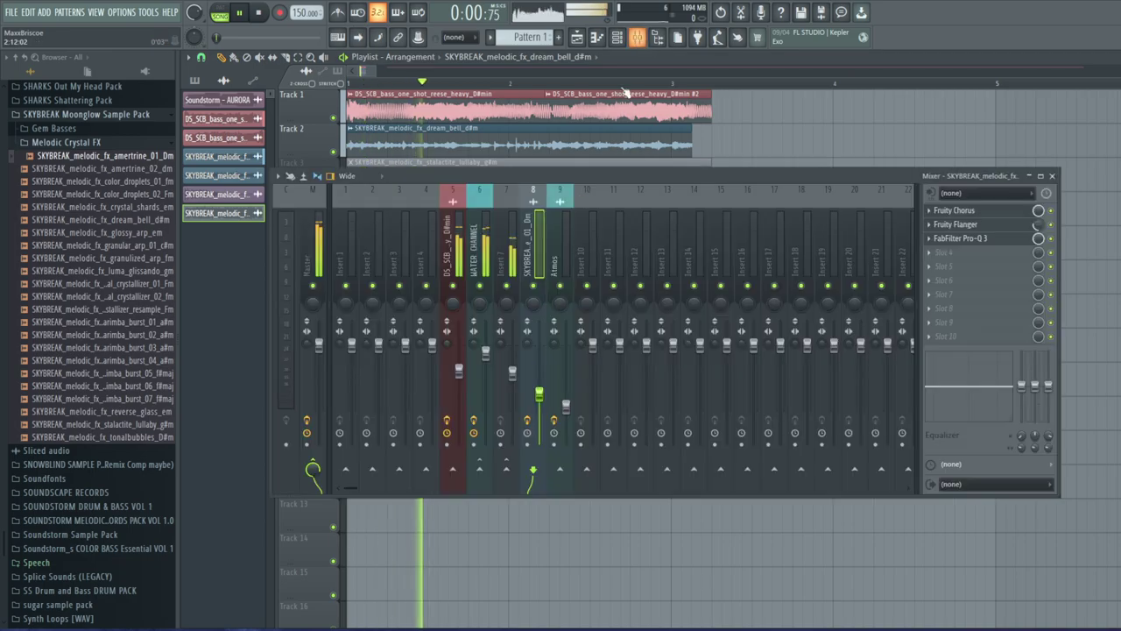
left_click(452, 246)
left_click(960, 224)
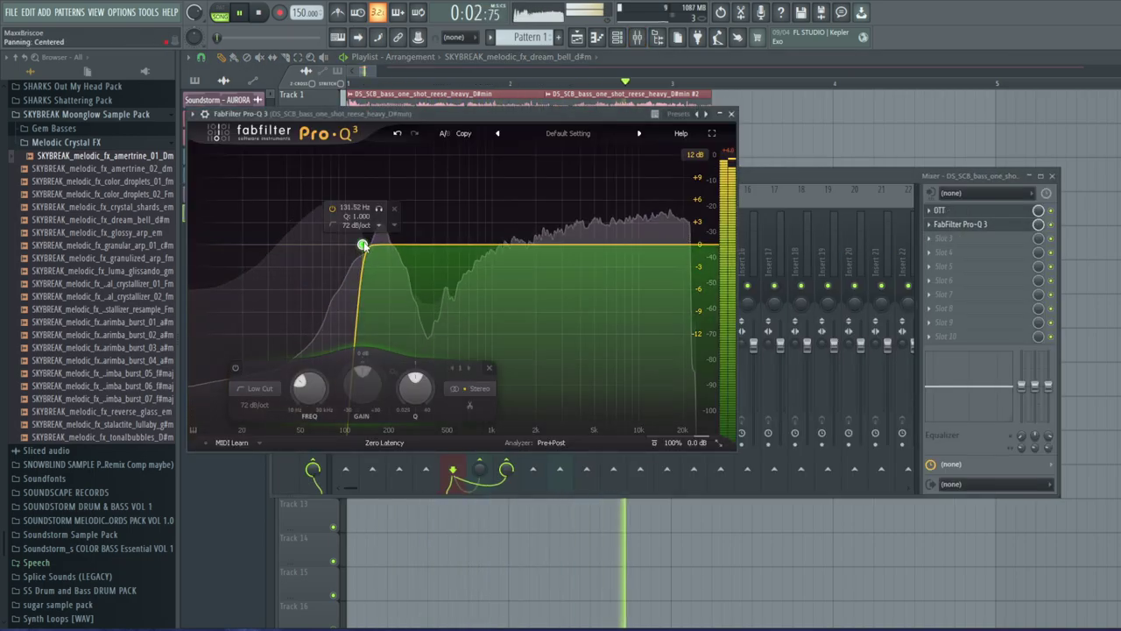
left_click_drag(363, 245, 323, 296)
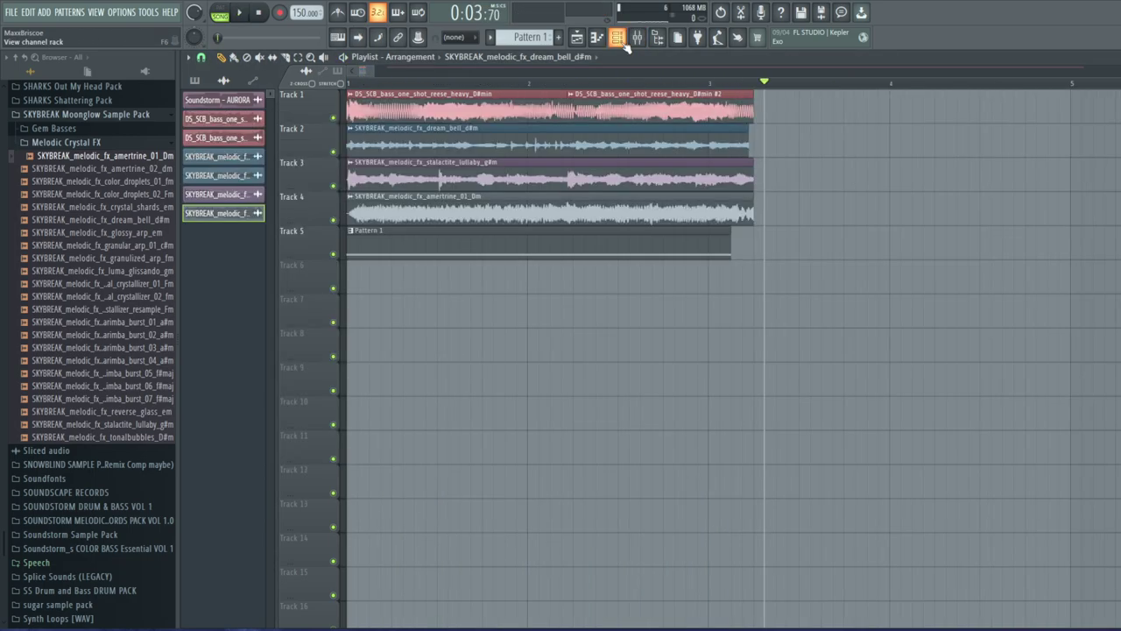
Show all channels in the channel rack and open Serum's D2 note in the piano roll to audition it
left_click(618, 39)
left_click_drag(373, 71, 381, 206)
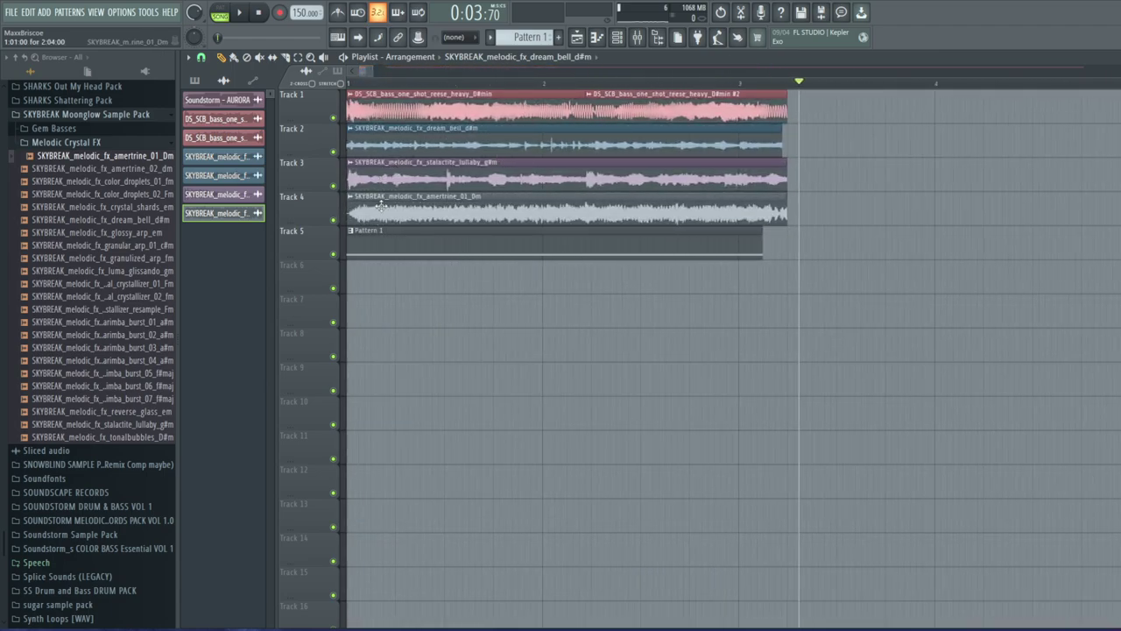
left_click(613, 39)
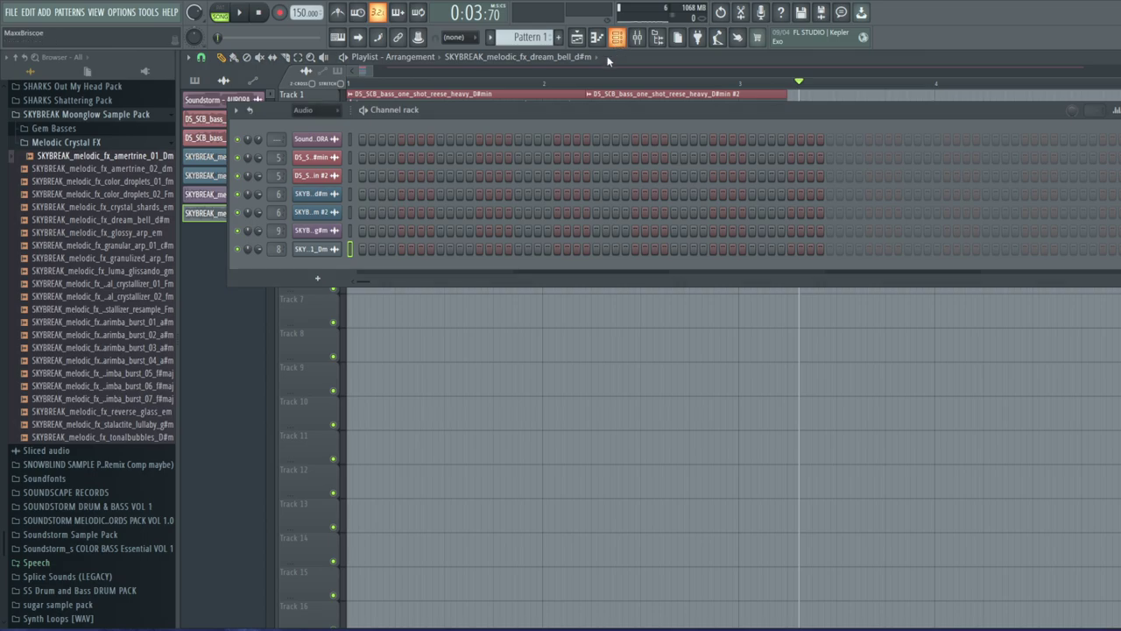
left_click(321, 108)
left_click(317, 143)
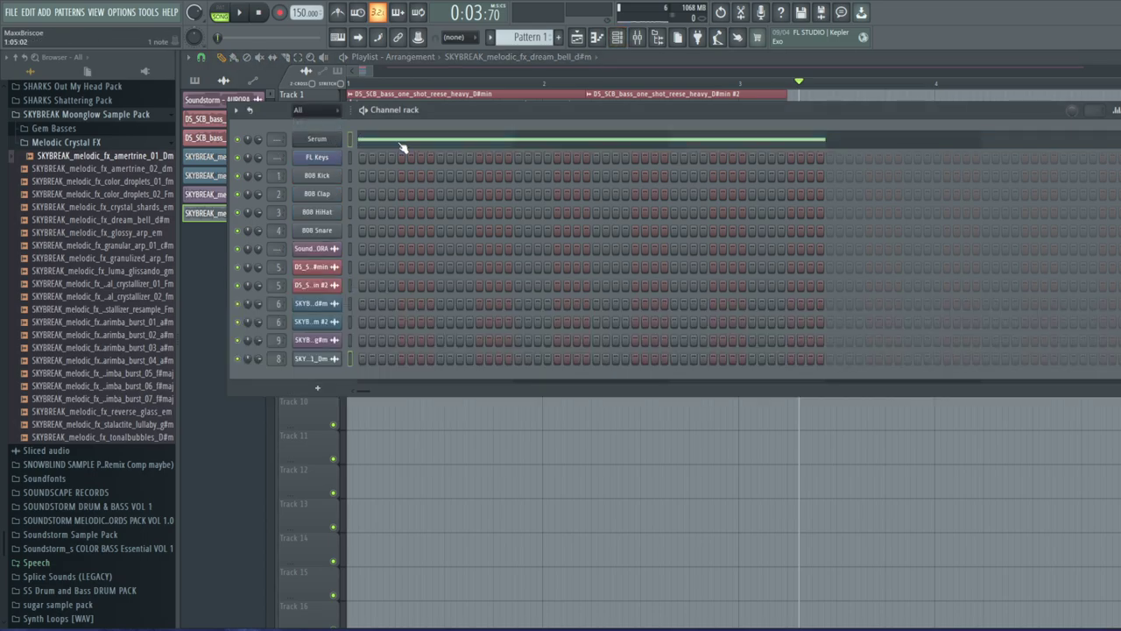
left_click(385, 145)
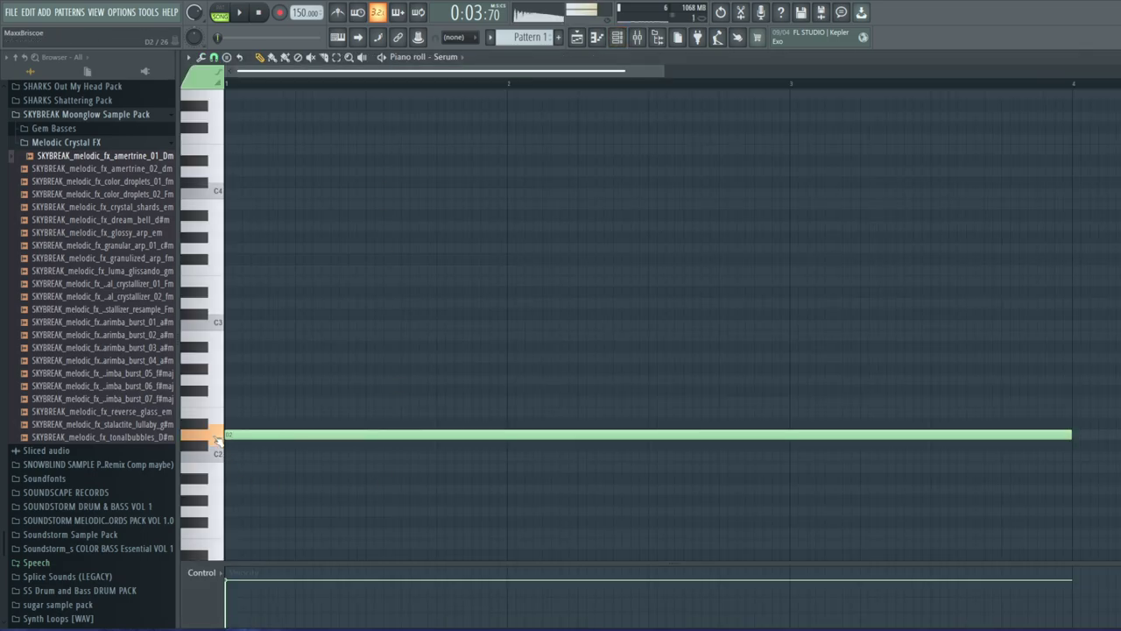
Set oscillator A's unison width to 0 in Serum's global settings and return to the oscillator page
left_click(617, 38)
left_click(317, 141)
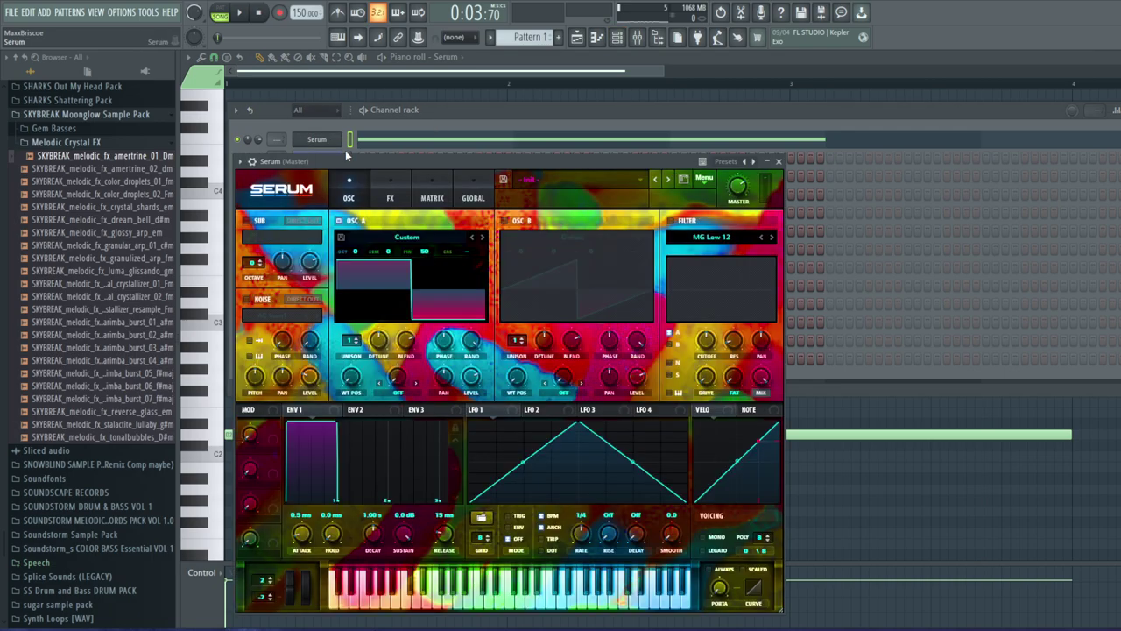
left_click(473, 194)
left_click_drag(329, 318, 316, 541)
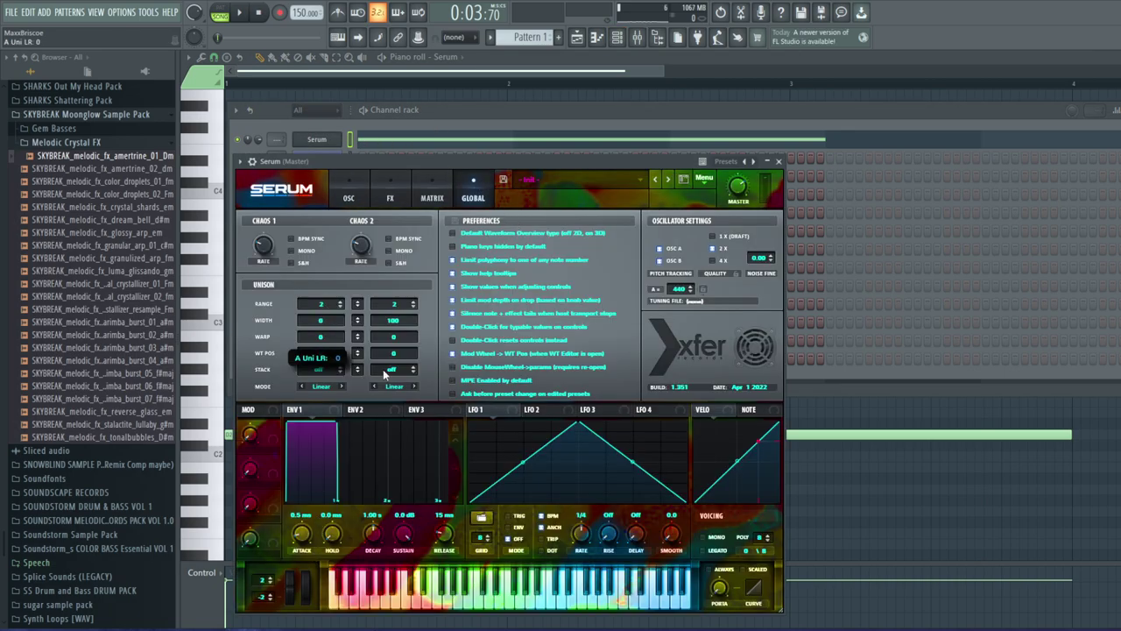
left_click_drag(395, 320, 386, 375)
left_click(354, 198)
Route Serum to mixer track 10 and load the SUB BASS mixer track state on it
left_click(253, 161)
left_click(465, 204)
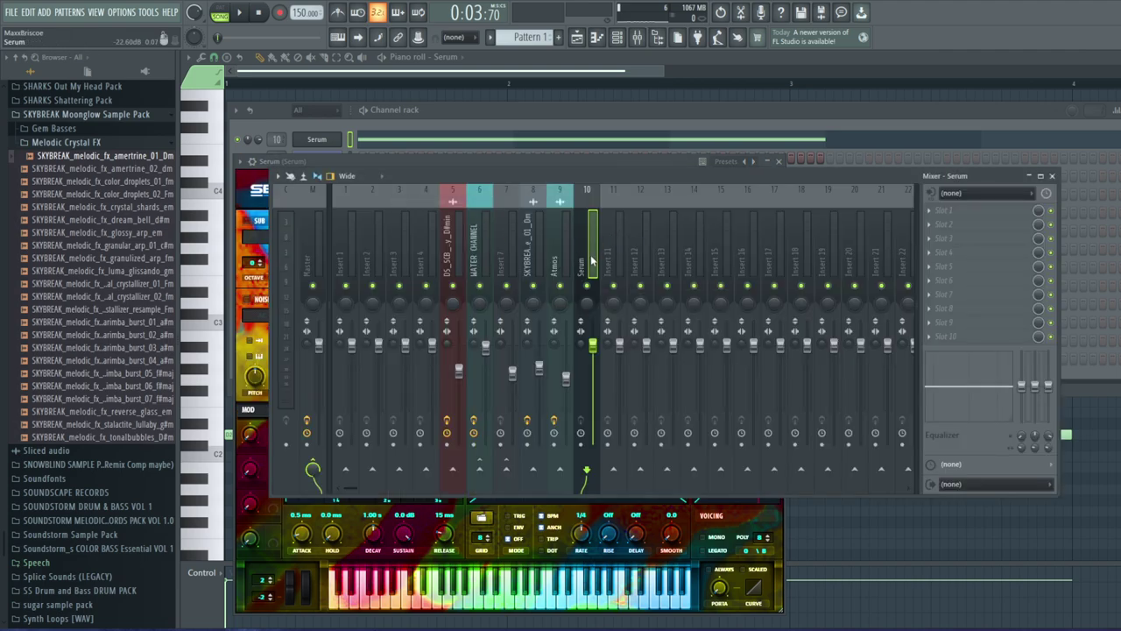
right_click(588, 263)
mouse_move(617, 265)
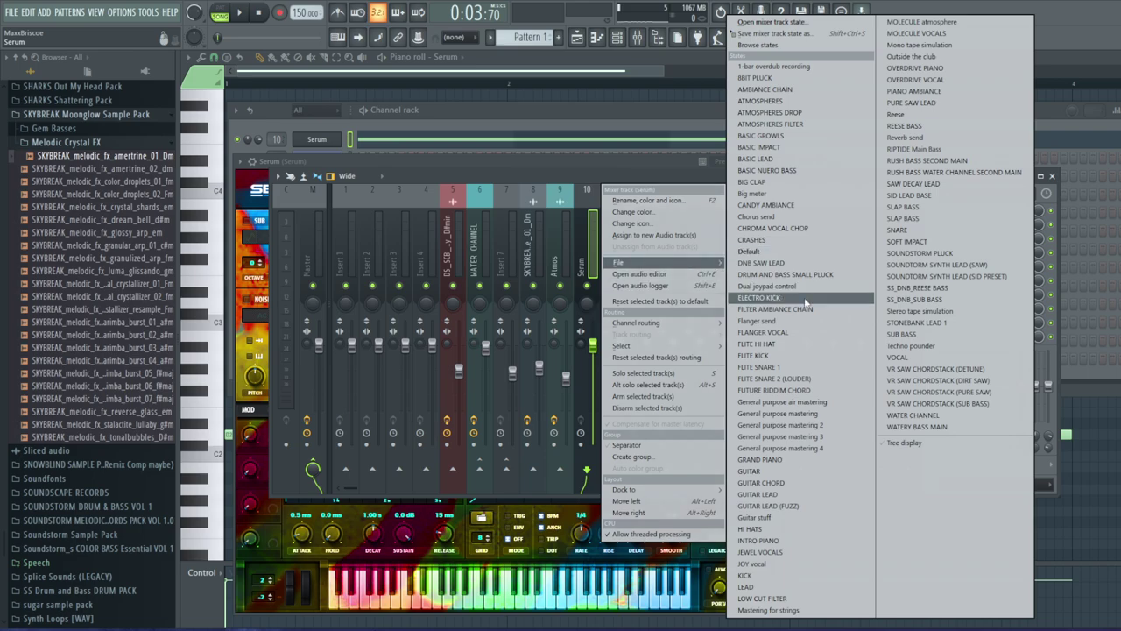
left_click(902, 333)
left_click_drag(637, 186, 569, 176)
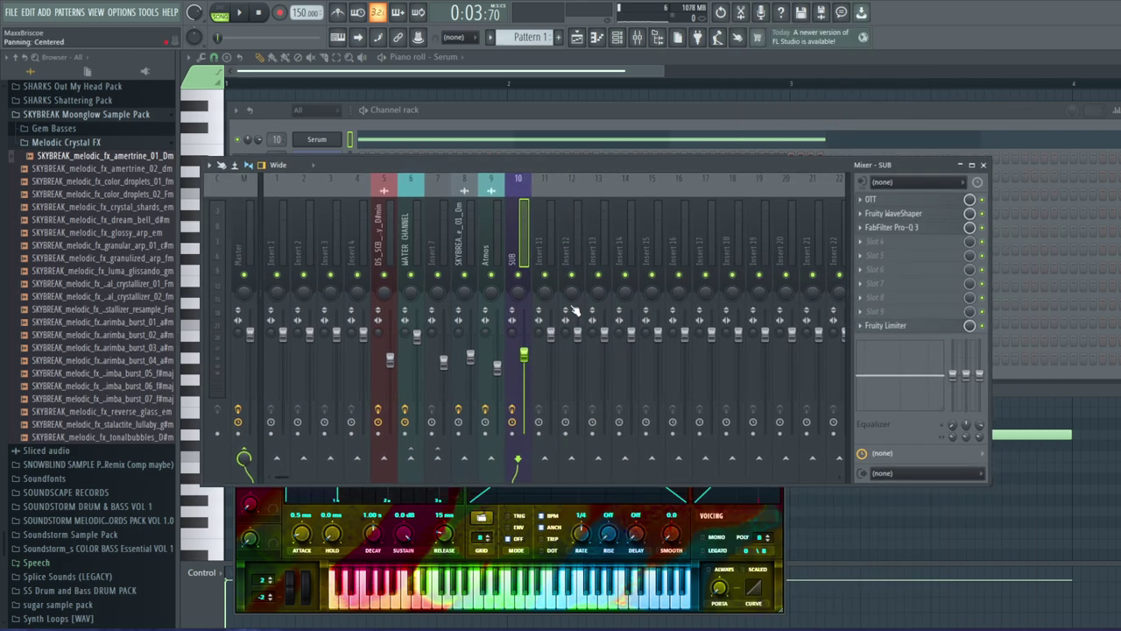
Review the OTT, Fruity WaveShaper and FabFilter Pro-Q 3 settings on the SUB mixer track
left_click(883, 201)
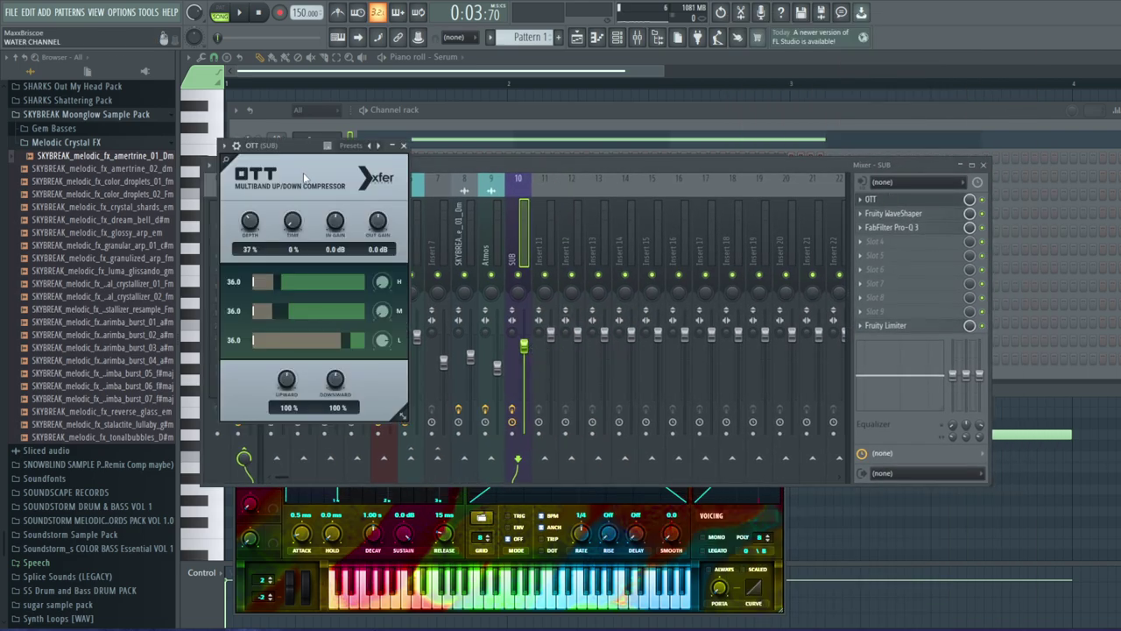
left_click_drag(298, 146, 535, 118)
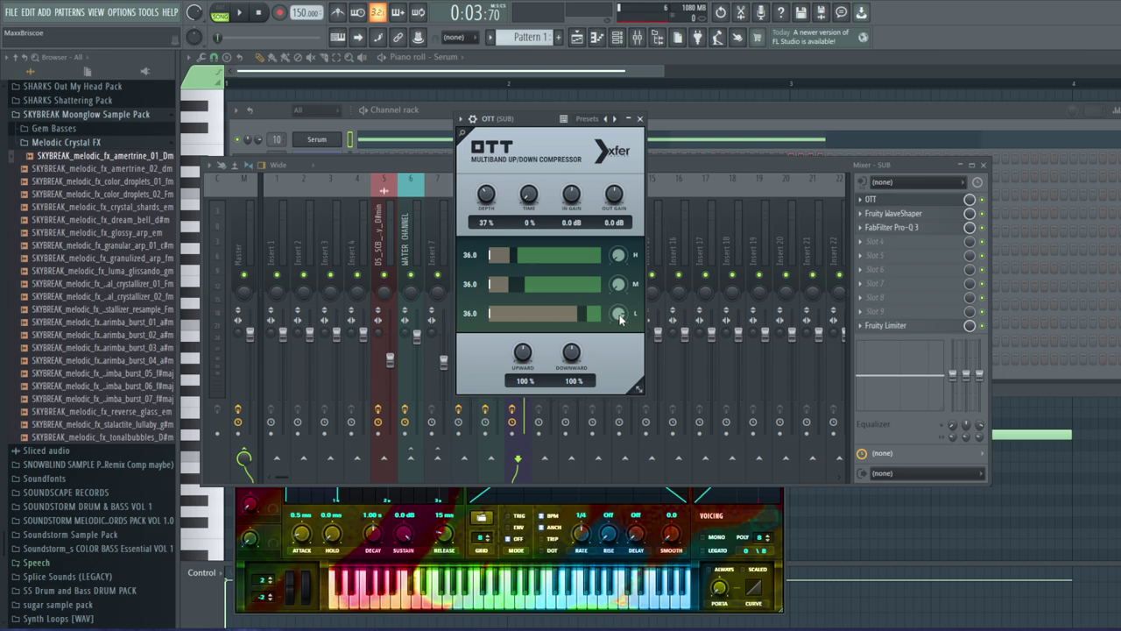
left_click(902, 219)
left_click_drag(238, 113, 448, 174)
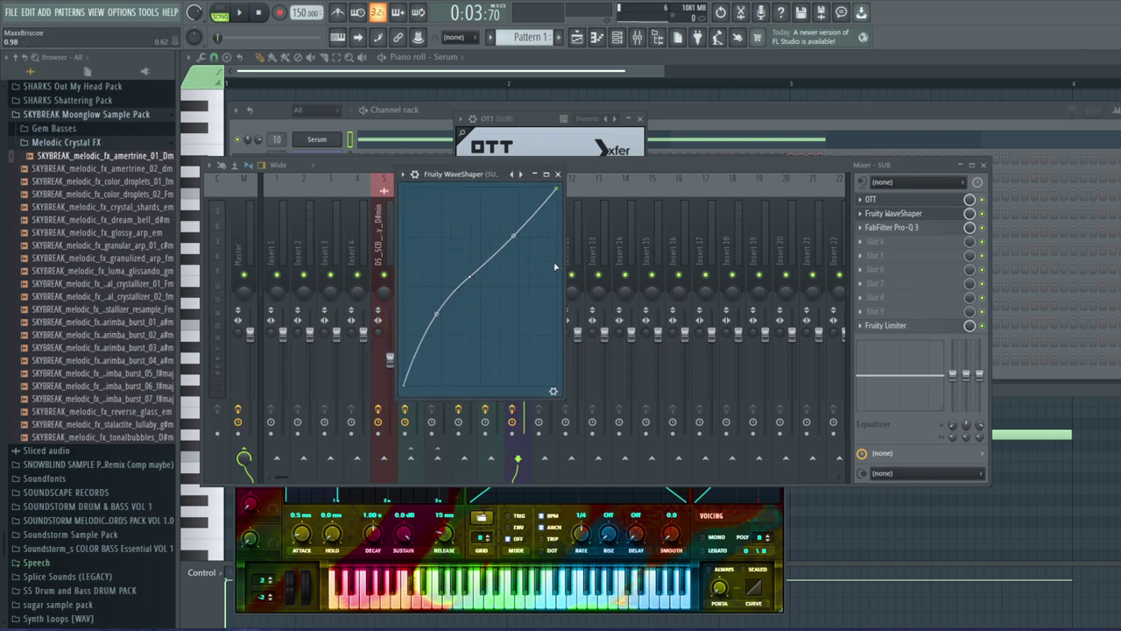
left_click(885, 229)
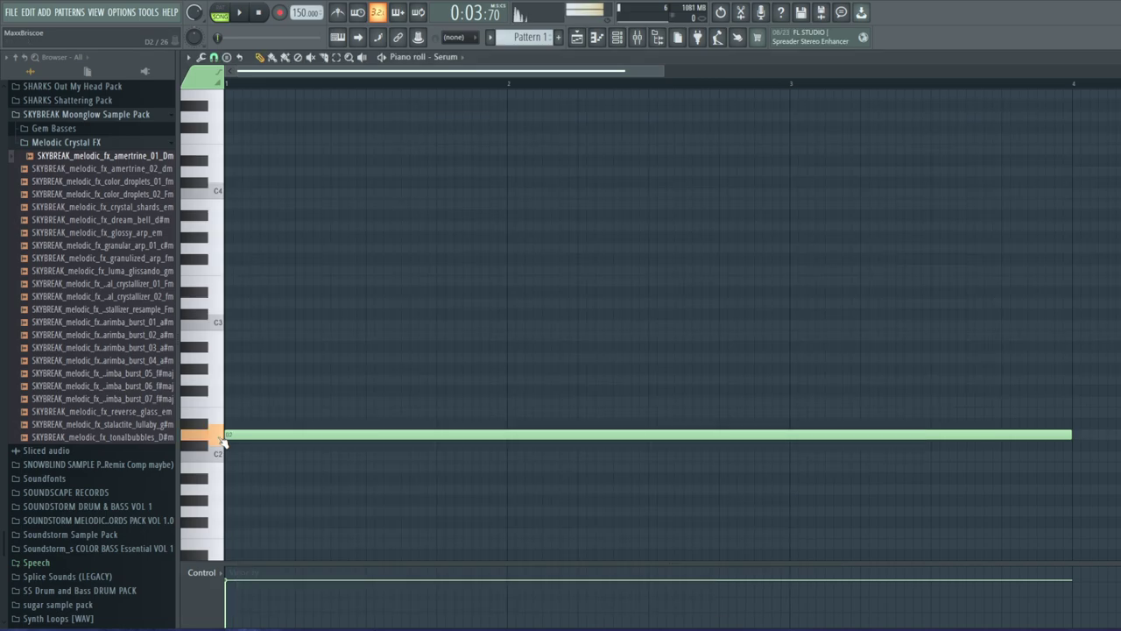
Play the full arrangement from the start with the sub bass layer, then stop playback
left_click(582, 41)
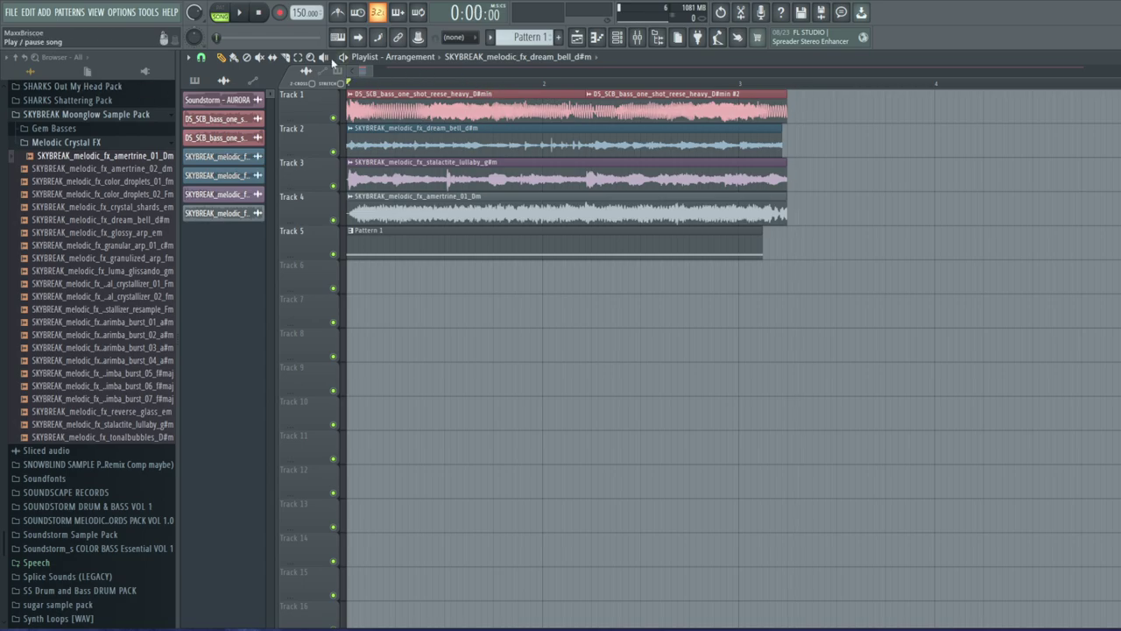
left_click(243, 15)
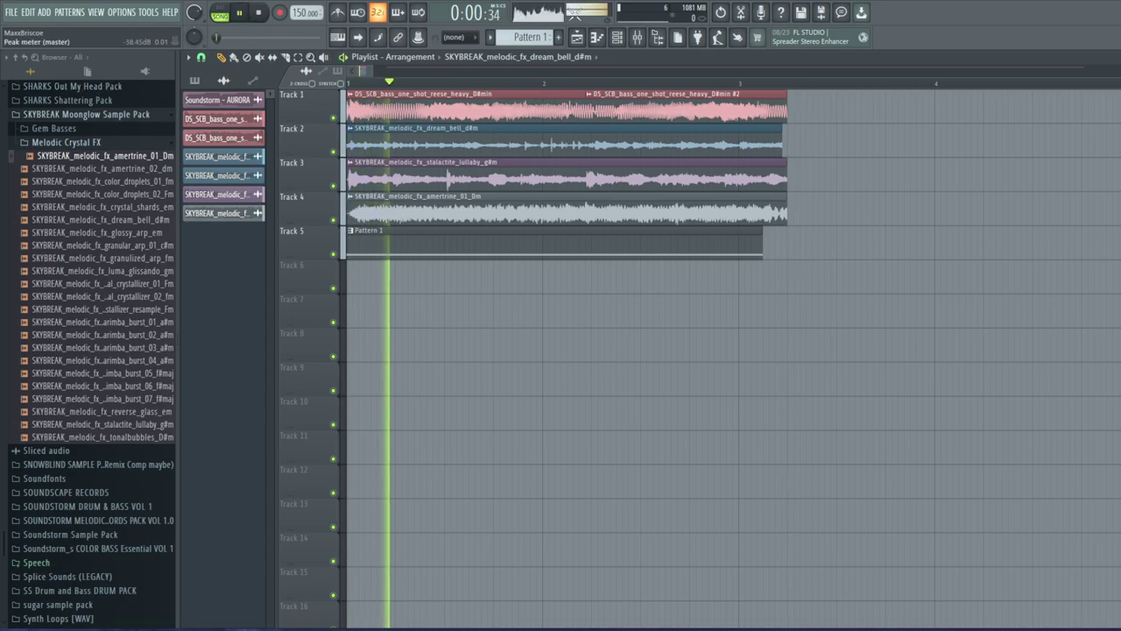
left_click(243, 16)
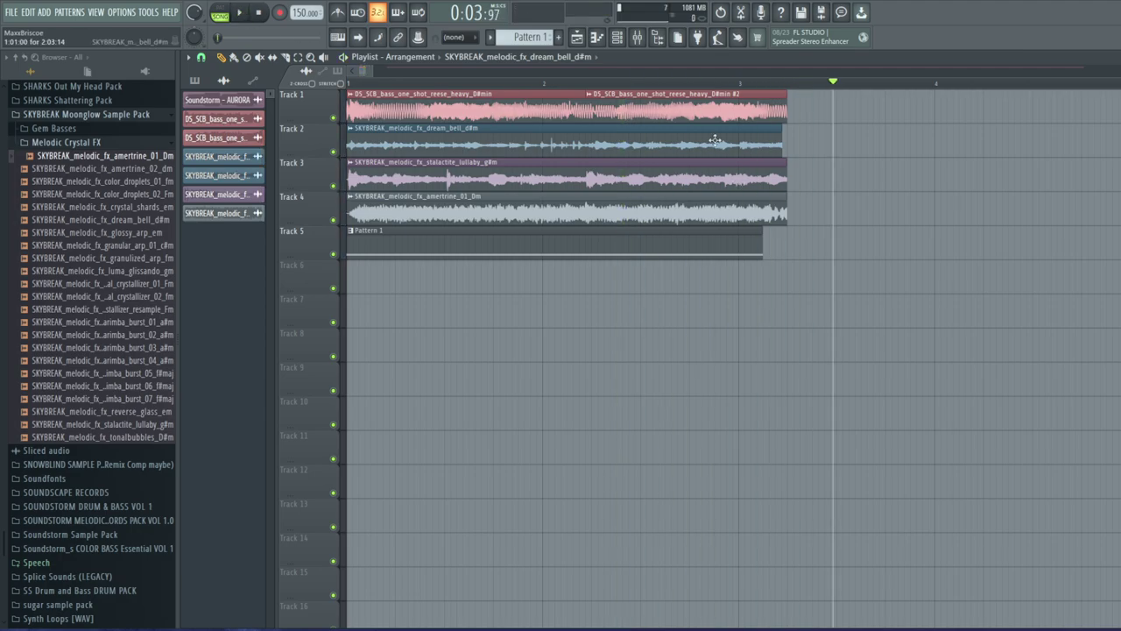
Play the Soundstorm - AURORA reference clip from around bar 77 again to compare it with the finished bass, then pause
left_click_drag(372, 73, 686, 70)
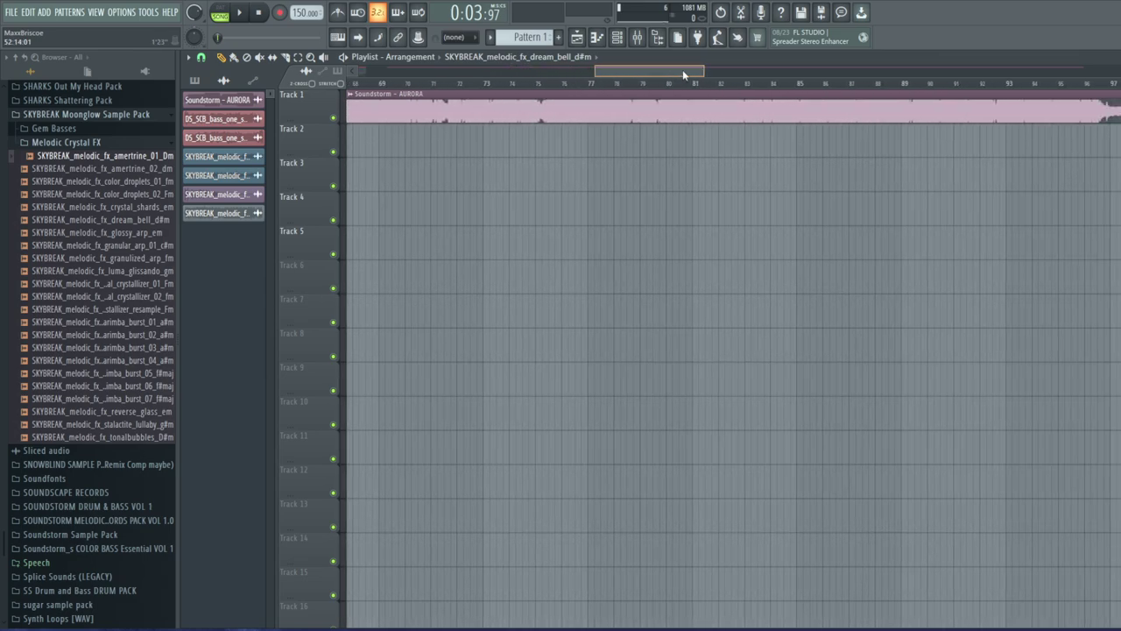
left_click(574, 84)
left_click(241, 15)
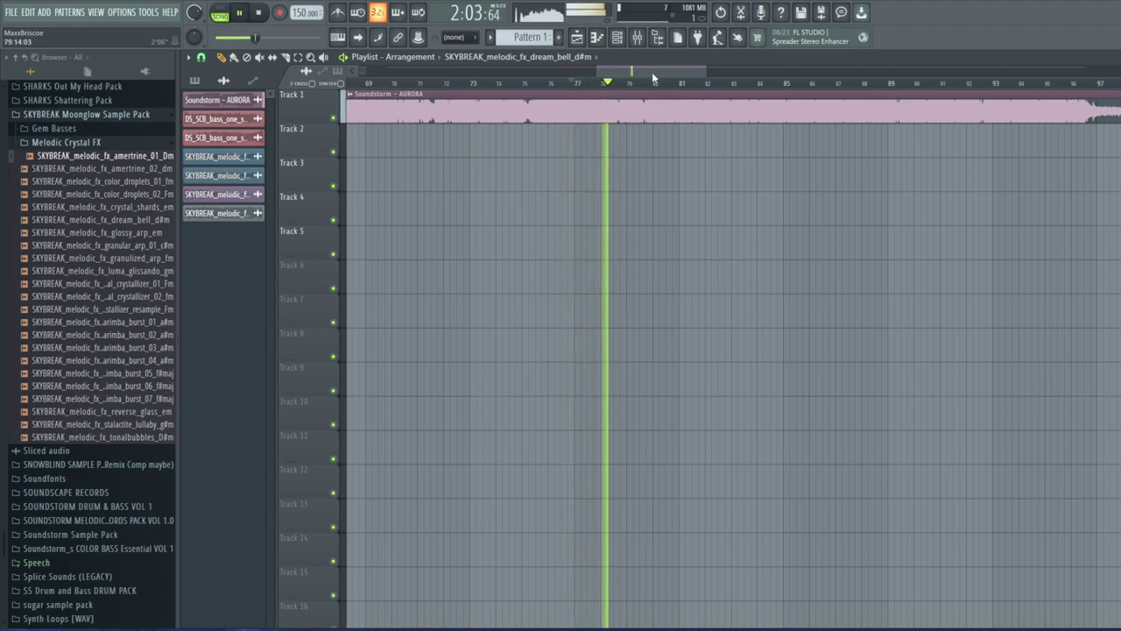
left_click(241, 15)
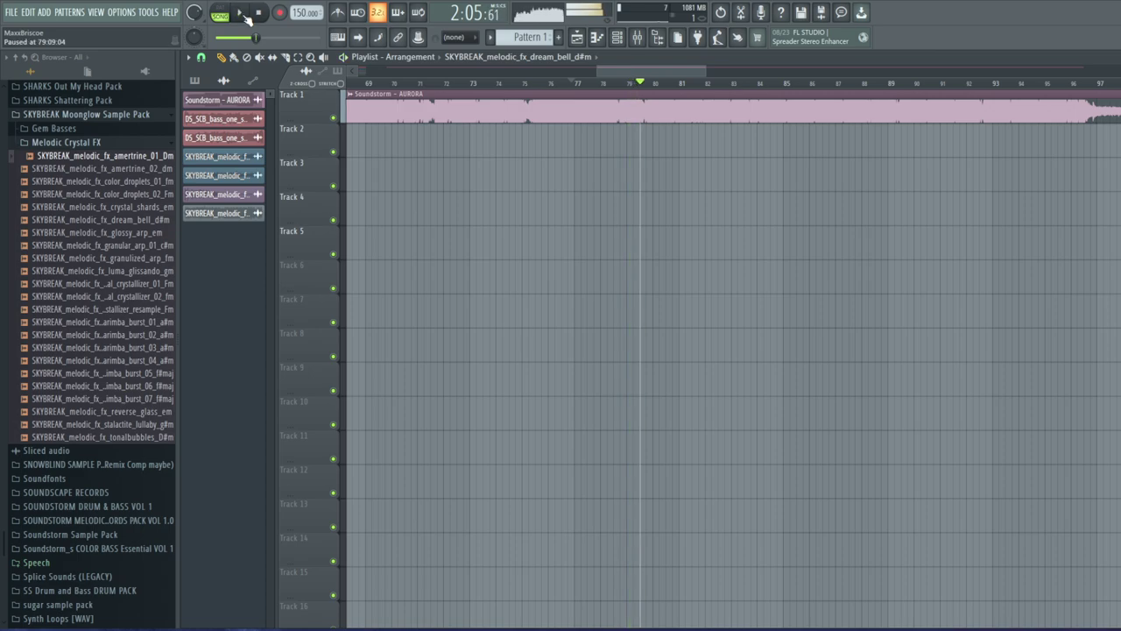
Select the time range of the bass clips from bar 1 and move FabFilter Pro-Q 3 down to slot 6 on the WATER CHANNEL mixer track
left_click_drag(700, 70, 380, 71)
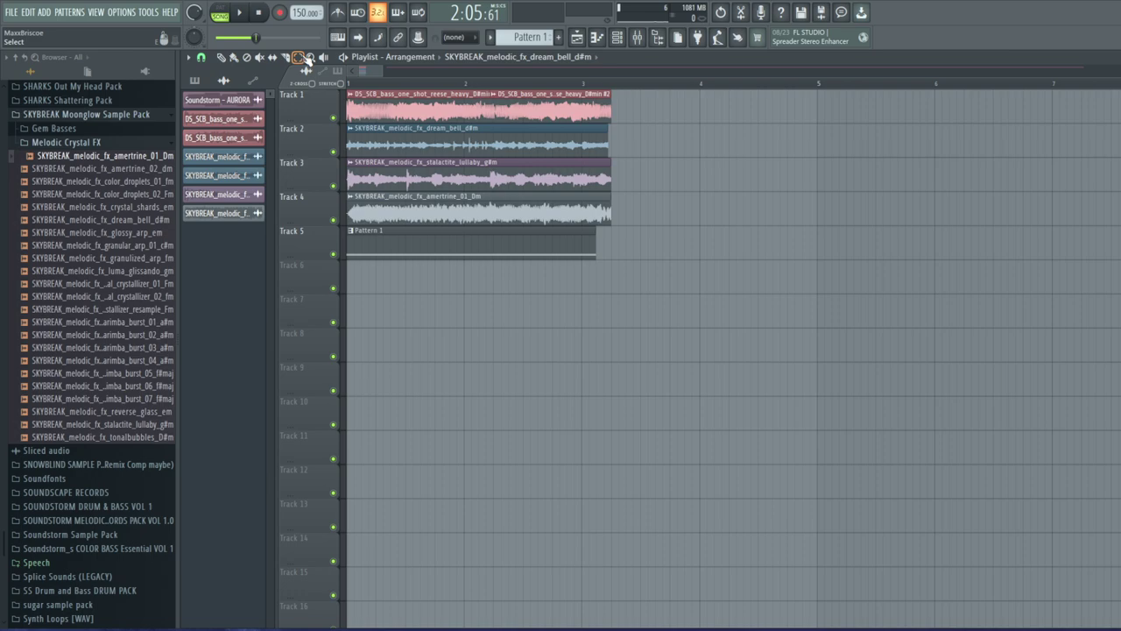
left_click(303, 57)
left_click_drag(612, 87, 348, 85)
key("F9")
left_click(414, 244)
left_click_drag(891, 248, 893, 276)
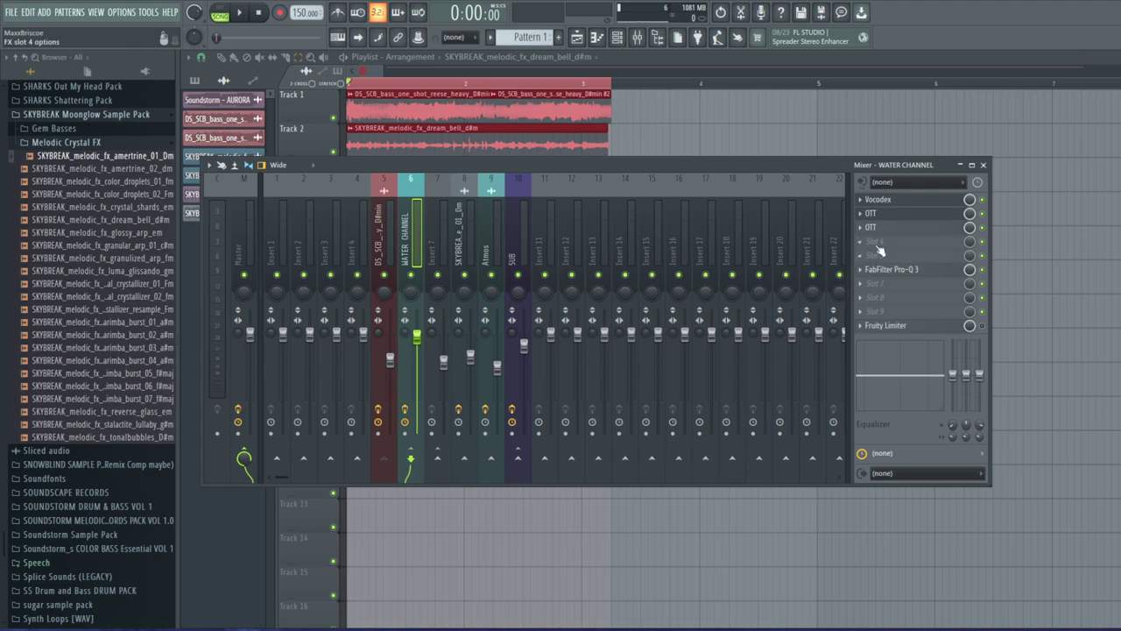
Add Fruity Chorus, Fruity Phaser and PechenegTremolo to slots 4 to 6 of WATER CHANNEL, keeping FabFilter Pro-Q 3 after them
left_click(886, 249)
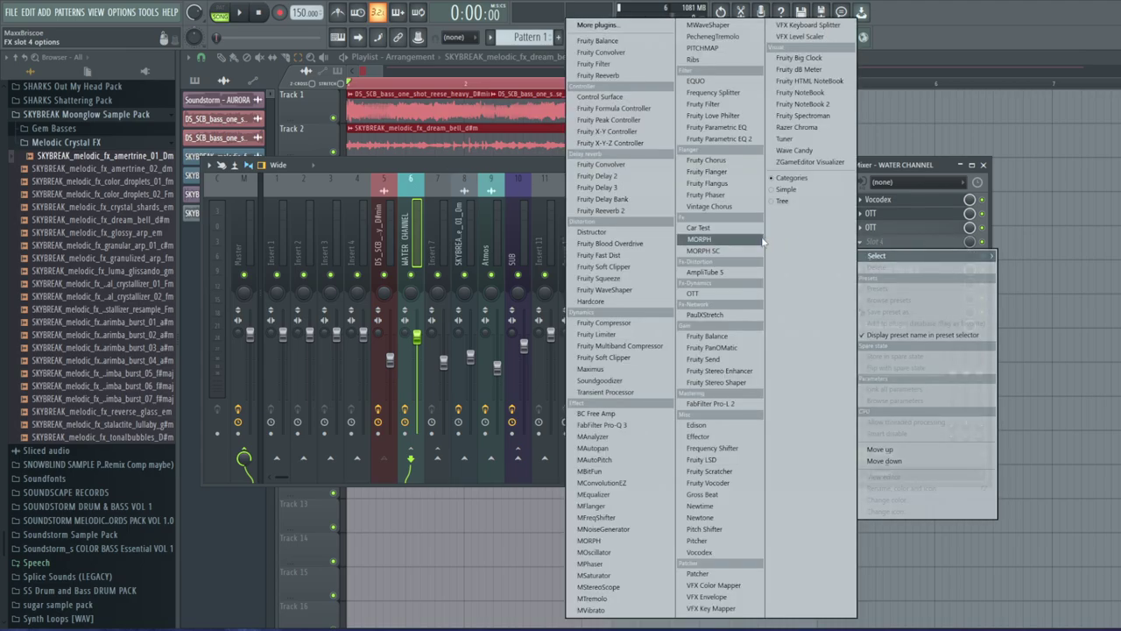
left_click(706, 161)
left_click(879, 257)
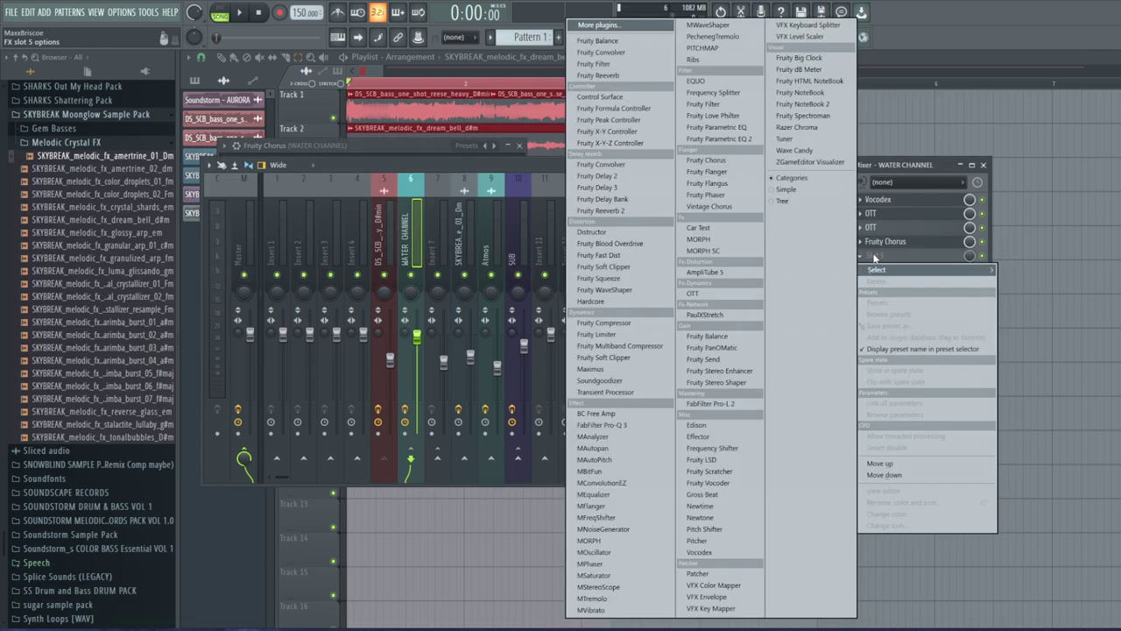
left_click(729, 194)
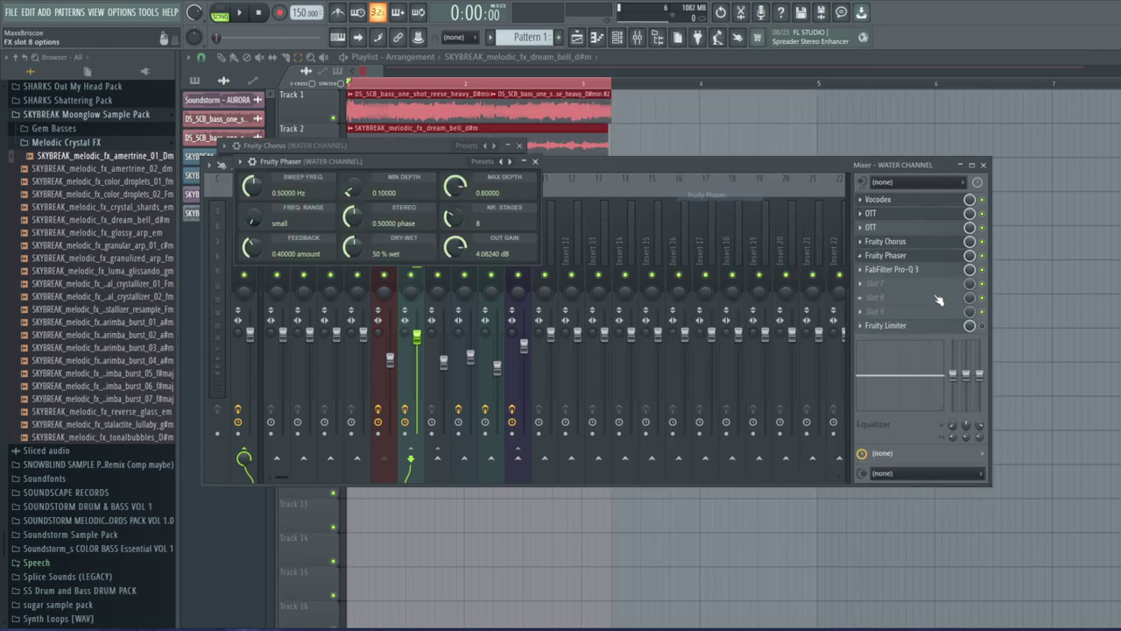
left_click(889, 269)
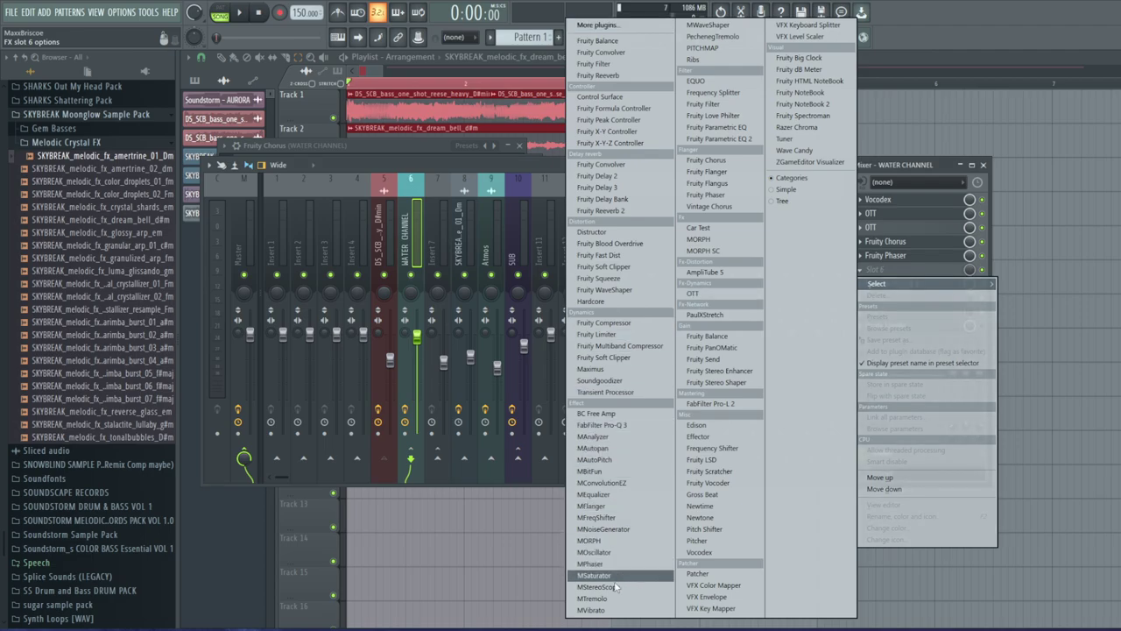
left_click(714, 37)
Switch PechenegTremolo to manual tempo, raise its symmetry and lower the shape to 0.01 for a rounded wave
left_click_drag(350, 178, 308, 174)
left_click_drag(317, 345, 246, 238)
left_click(237, 241)
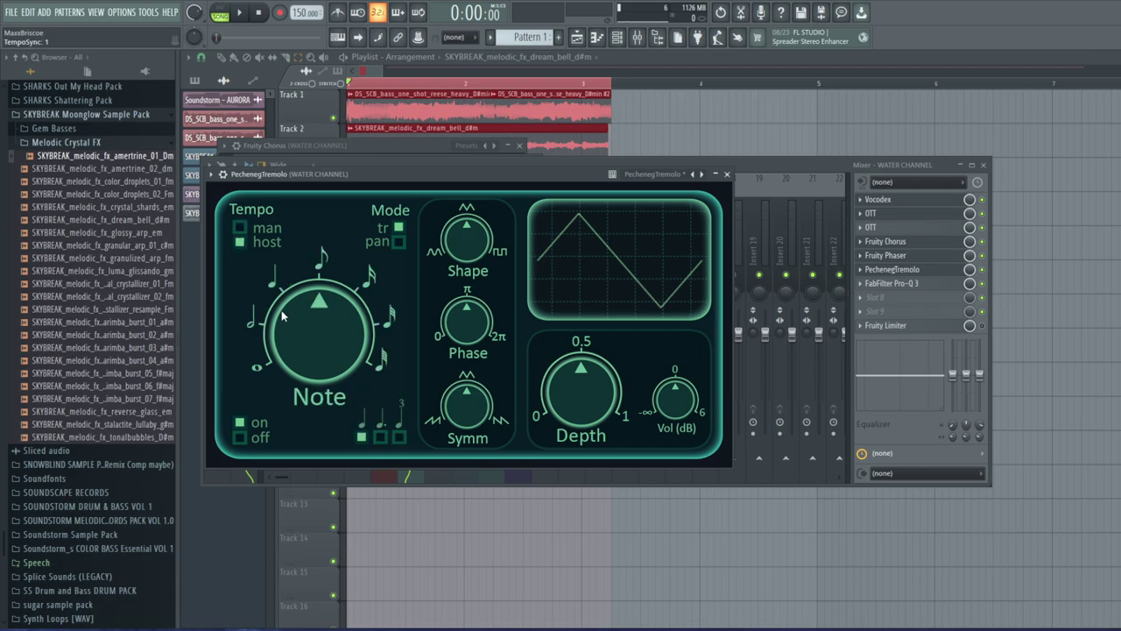
left_click(239, 227)
mouse_move(358, 340)
left_mouse_down()
mouse_move(358, 302)
mouse_move(357, 368)
mouse_move(357, 339)
left_mouse_up()
left_click_drag(469, 398, 473, 307)
left_click_drag(470, 240, 467, 295)
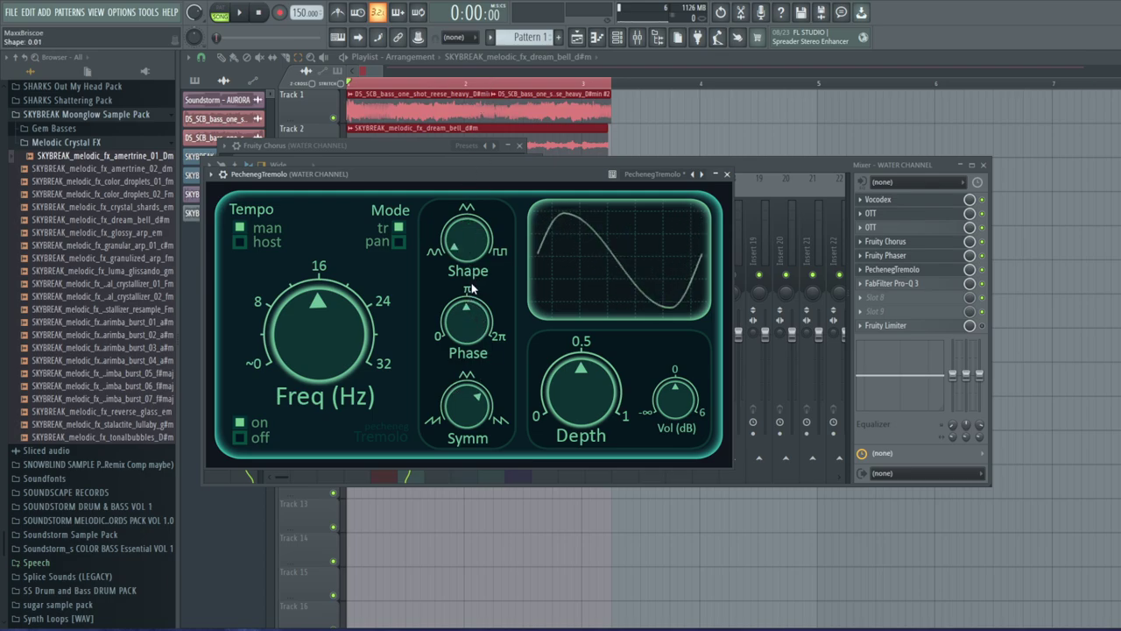
Fine-tune PechenegTremolo's symmetry and phase, and set its depth to 1.00 and frequency to 13.7 Hz
left_click_drag(462, 411, 465, 396)
left_click_drag(461, 323, 461, 325)
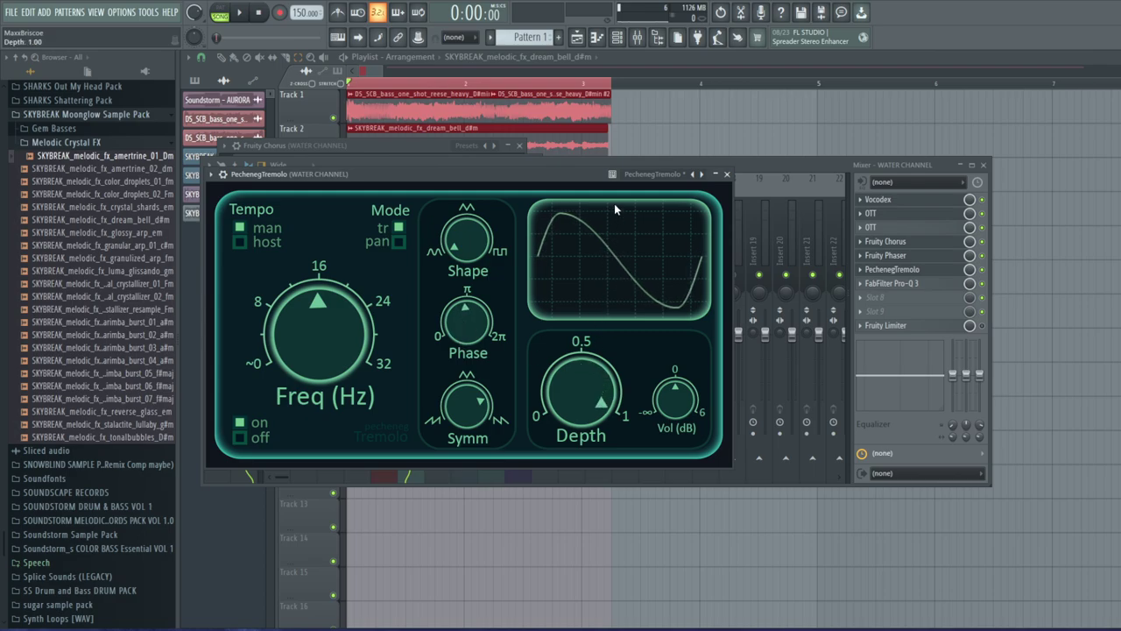
left_click_drag(595, 255, 591, 154)
left_click_drag(345, 325, 387, 333)
left_click_drag(330, 310, 325, 328)
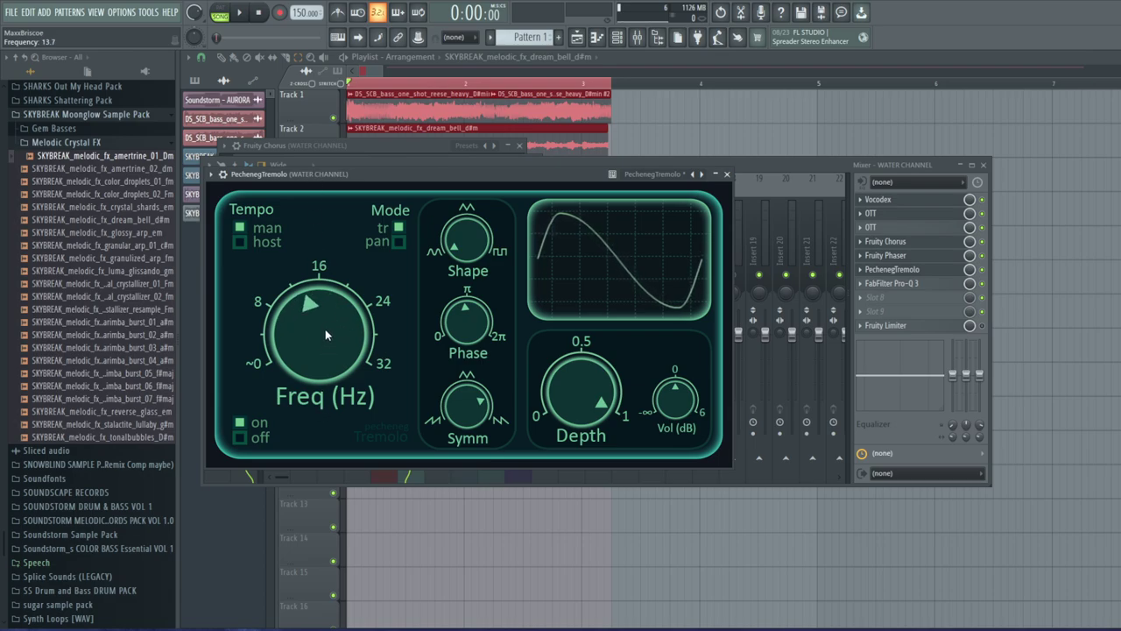
Create an automation clip for PechenegTremolo's last tweaked frequency parameter
left_click(146, 10)
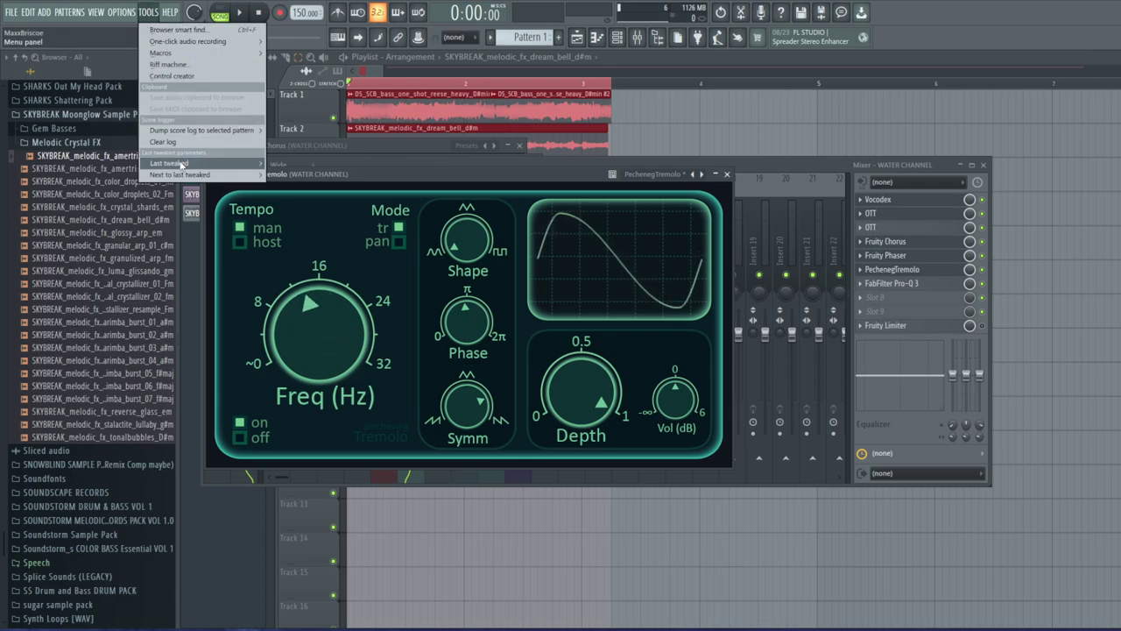
mouse_move(197, 163)
left_click(317, 246)
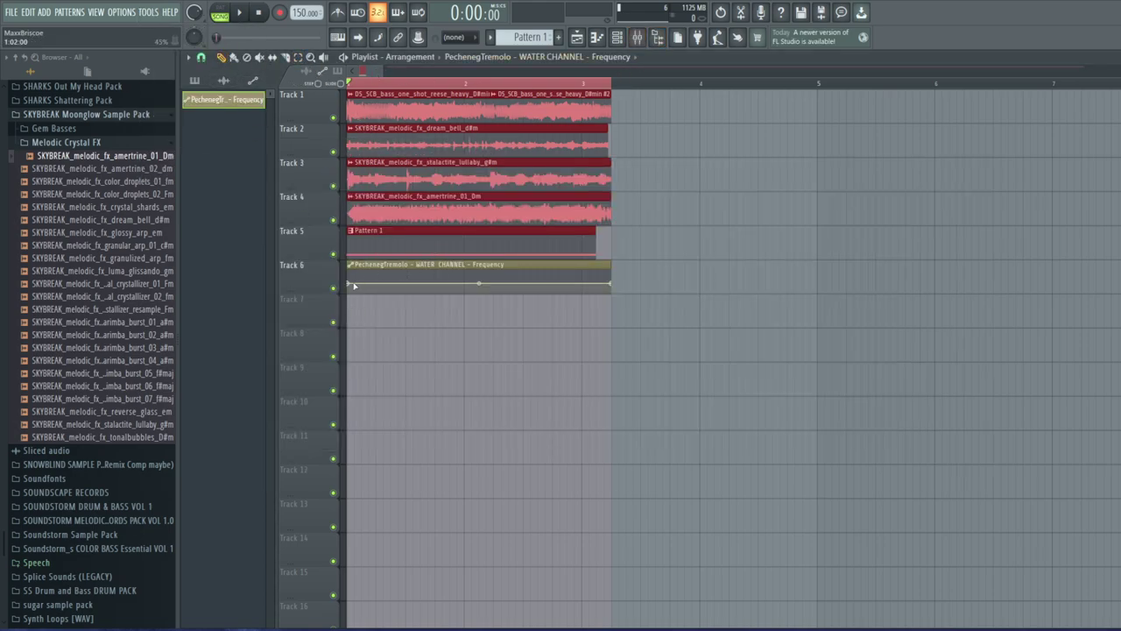
Shape the tremolo frequency automation with peaks just before bars 2 and 3, a dip between them and a low end, and extend the clip slightly
left_click_drag(350, 284, 337, 290)
right_click(435, 286)
left_click_drag(435, 285, 515, 288)
right_click(506, 282)
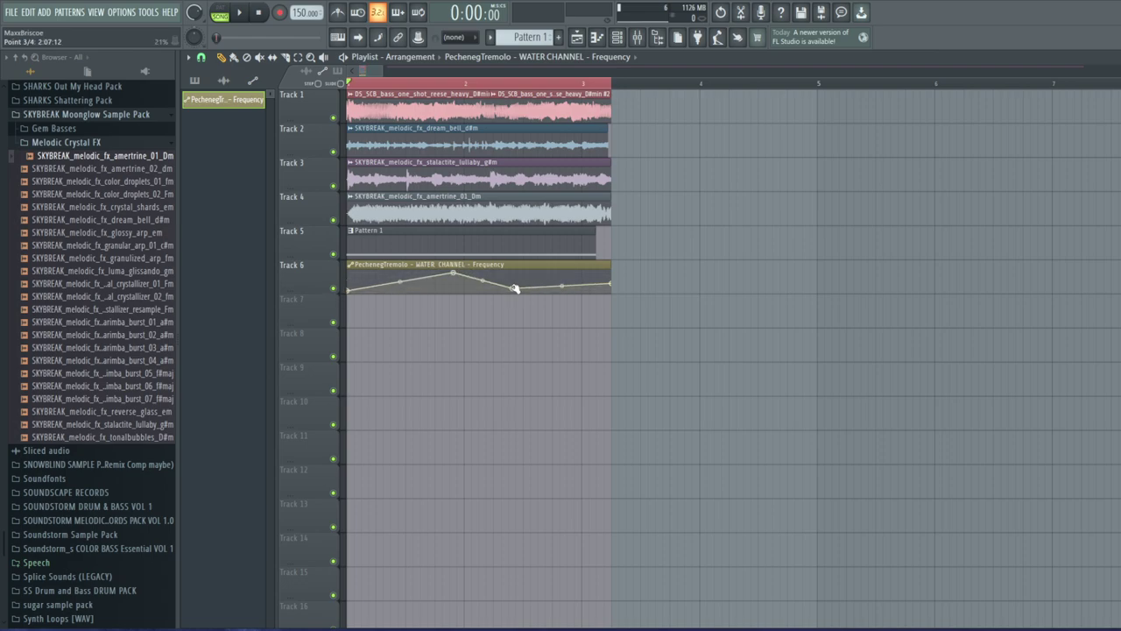
left_click_drag(611, 284, 578, 271)
right_click(612, 292)
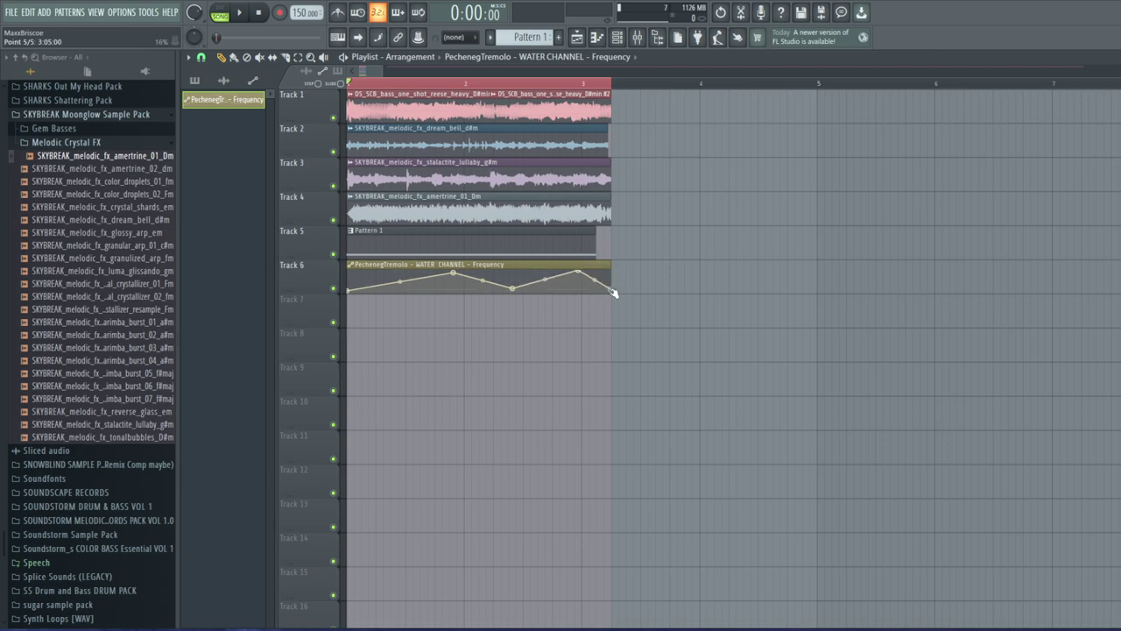
left_click_drag(611, 268, 628, 270)
Turn PechenegTremolo's mix level on WATER CHANNEL down to zero and create an automation clip for it
left_click(637, 37)
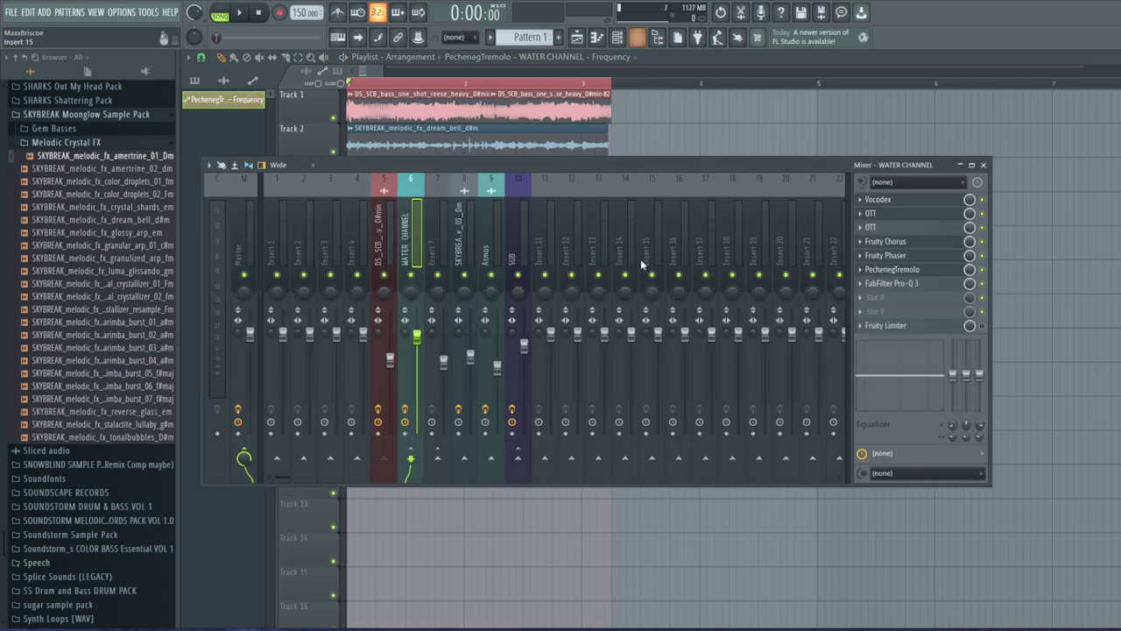
left_click(950, 269)
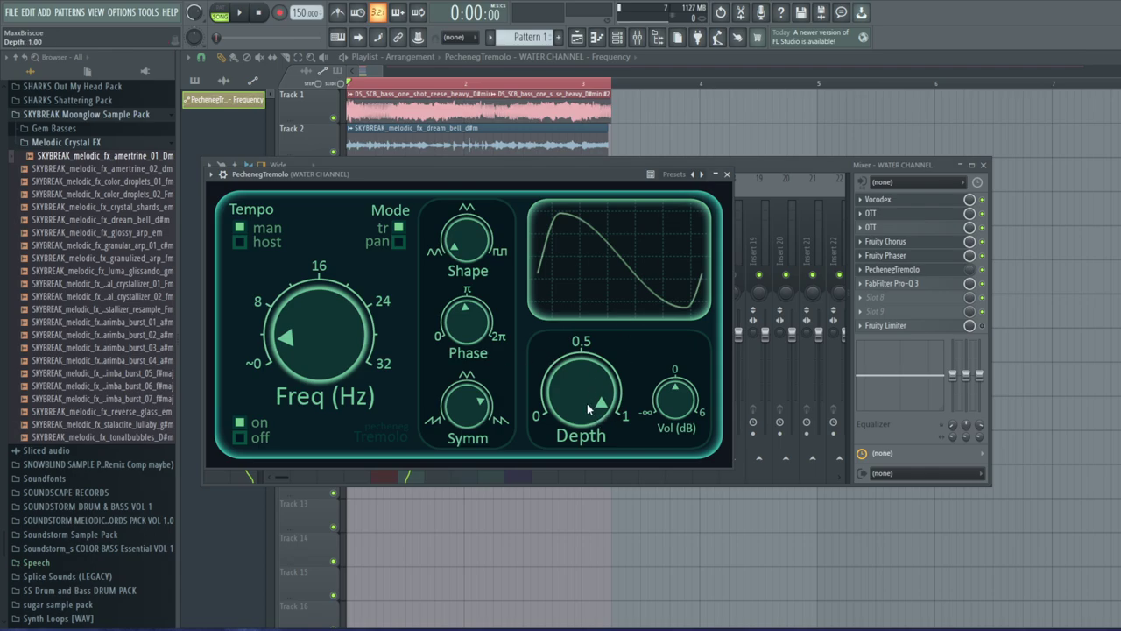
right_click(970, 271)
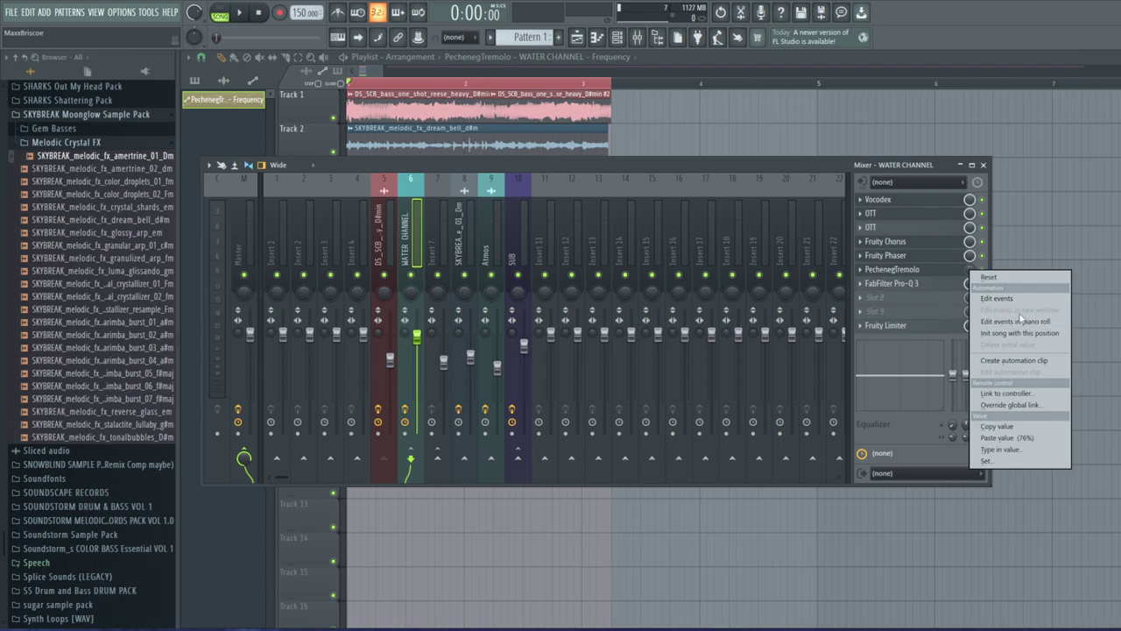
left_click(1016, 360)
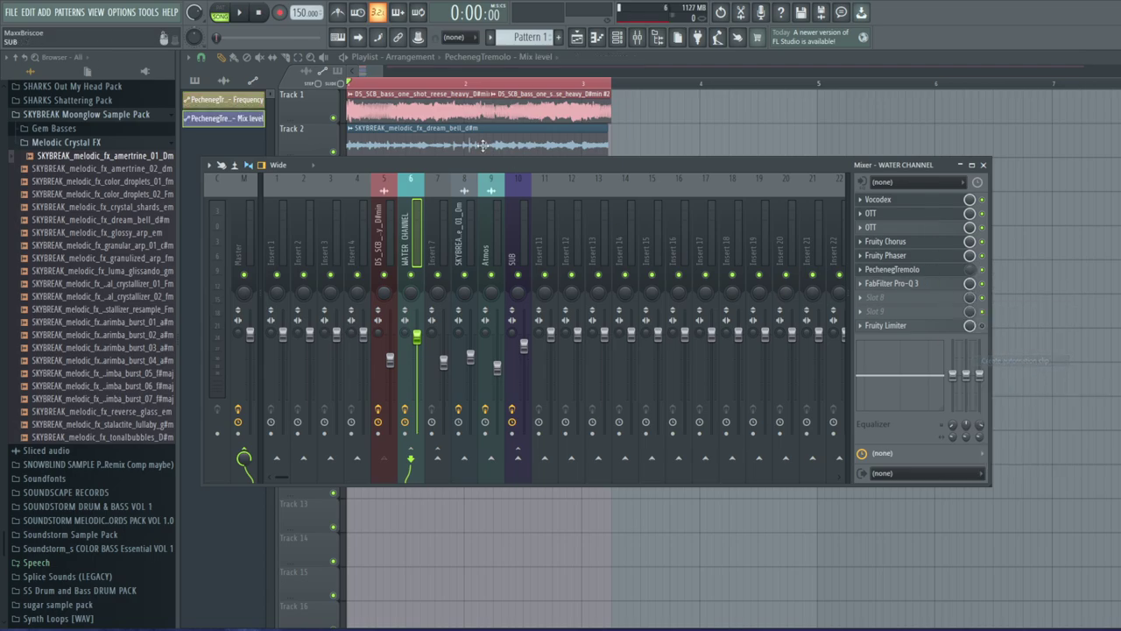
Shape the tremolo mix level automation into two curved peaks just before bars 2 and 3, and extend the clip slightly
left_click(236, 57)
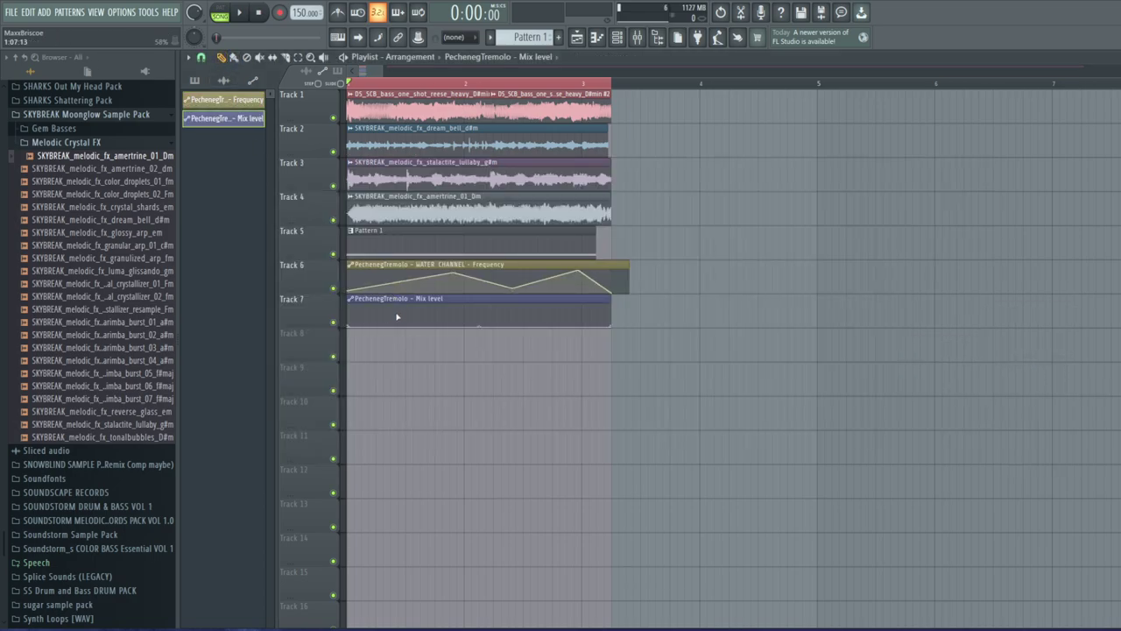
left_click_drag(410, 317, 449, 311)
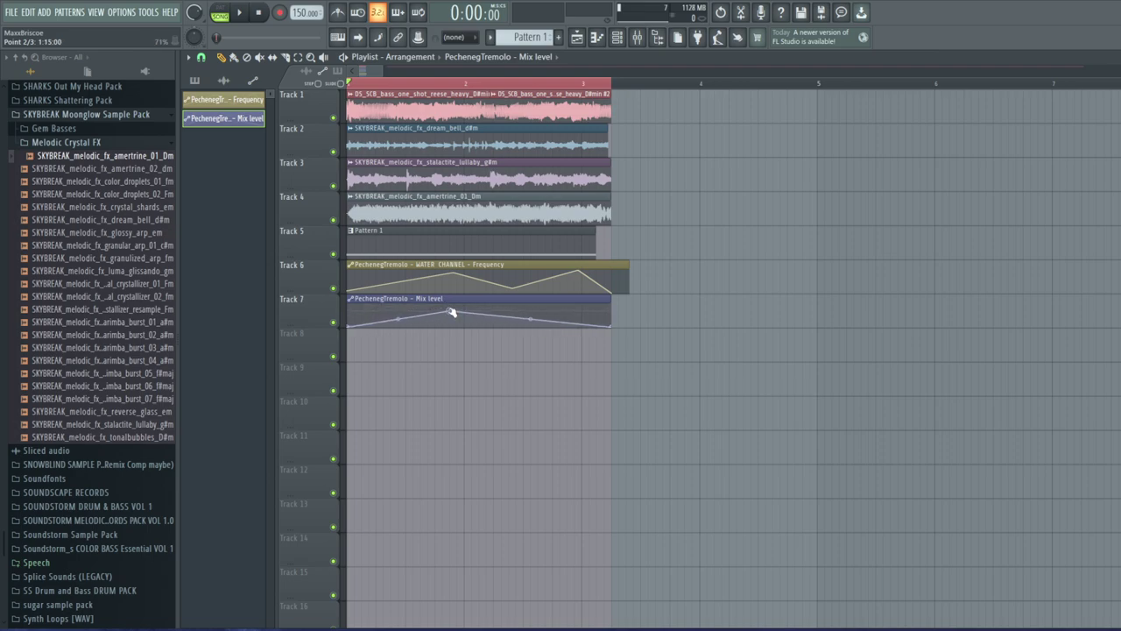
right_click(507, 322)
right_click(577, 311)
left_click_drag(577, 311, 620, 299)
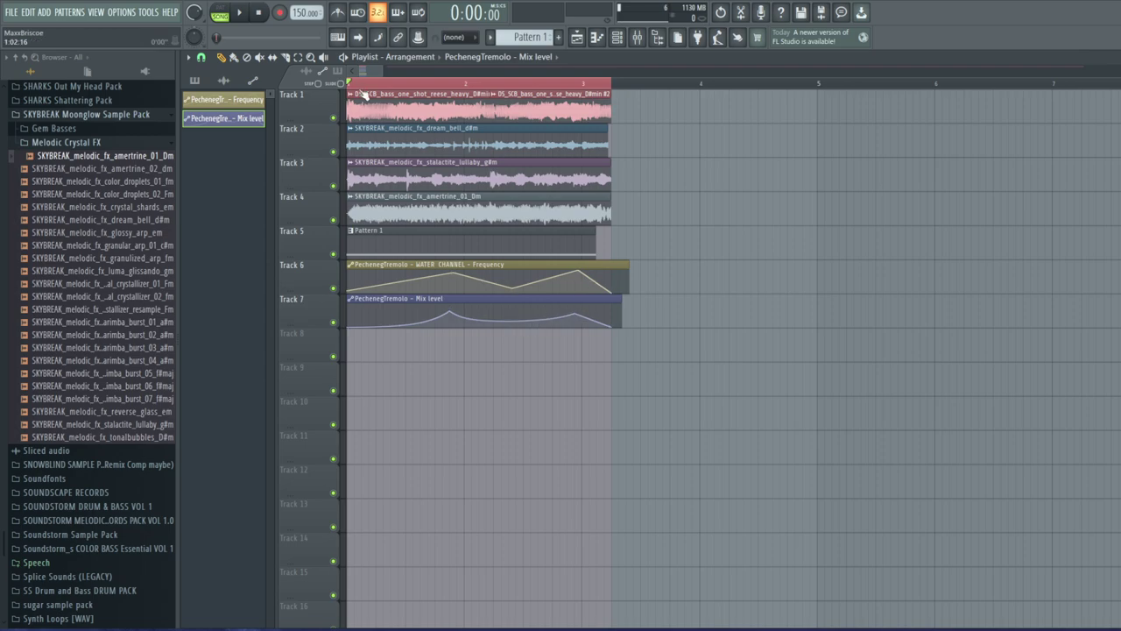
Play the arrangement with the tremolo automation while watching the mixer, then pause playback
left_click(244, 12)
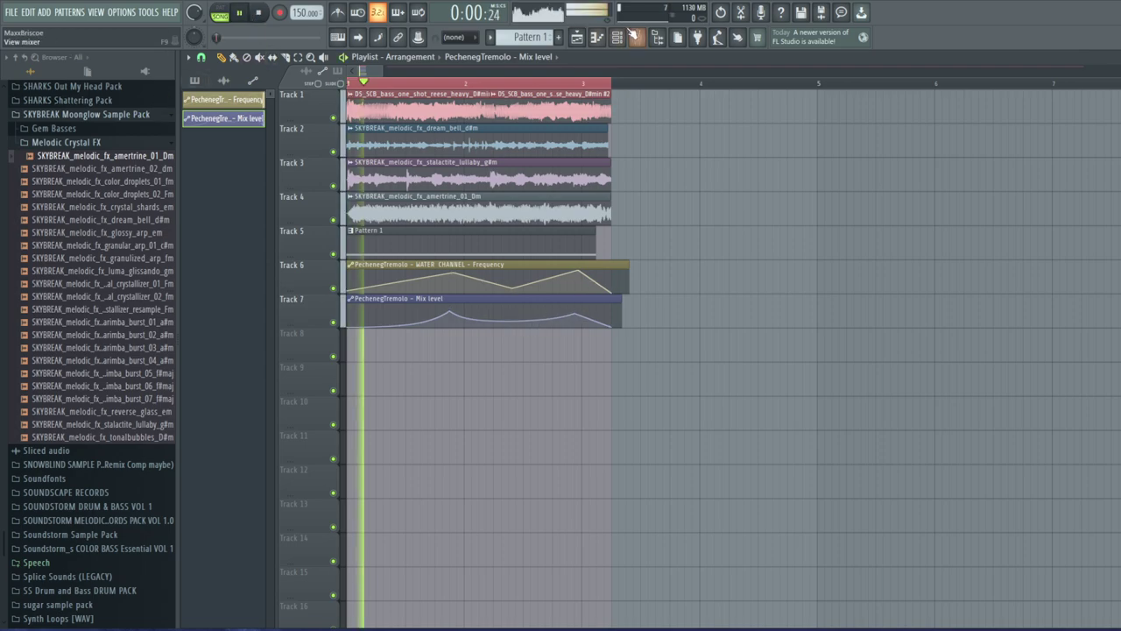
key("F9")
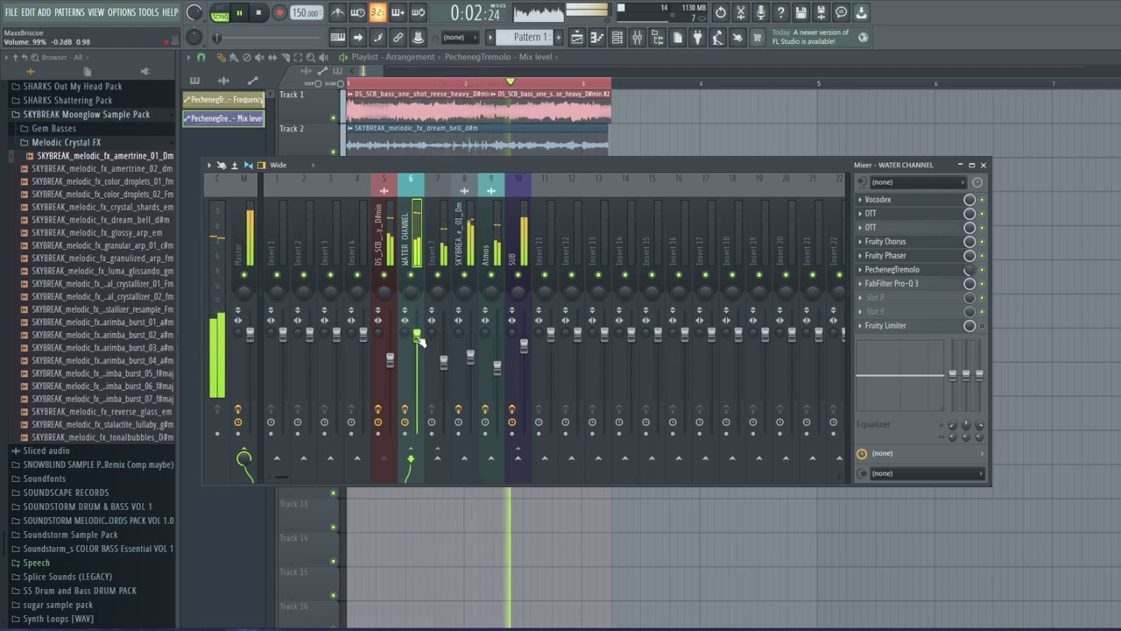
left_click(242, 15)
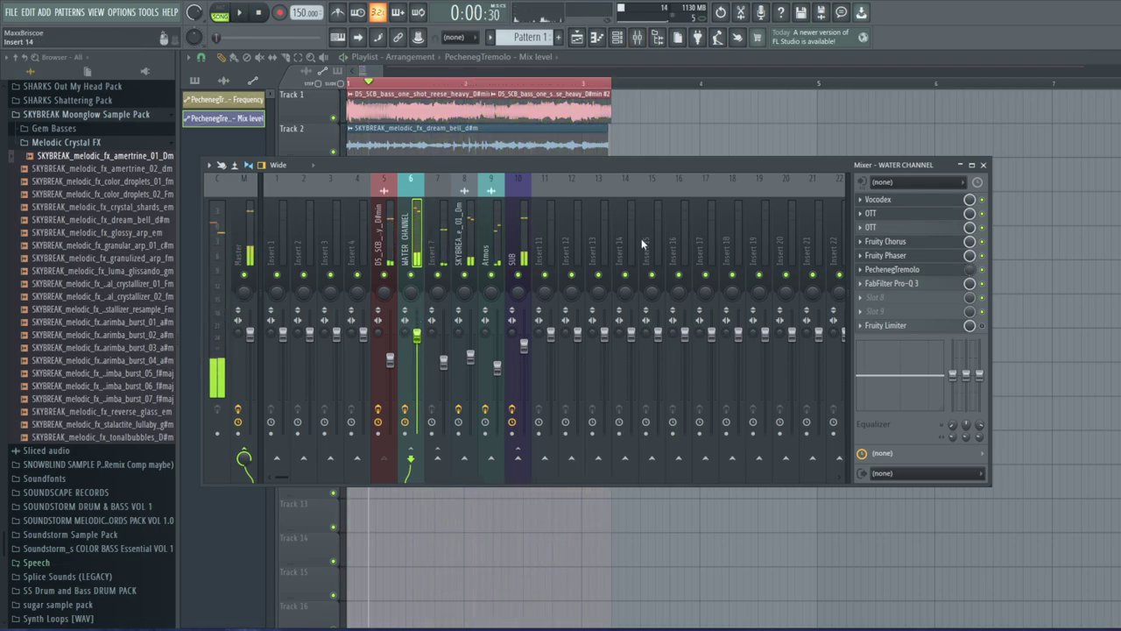
Check the effects on the mixer track of the SKYBREAK amertrine layer
left_click(469, 366)
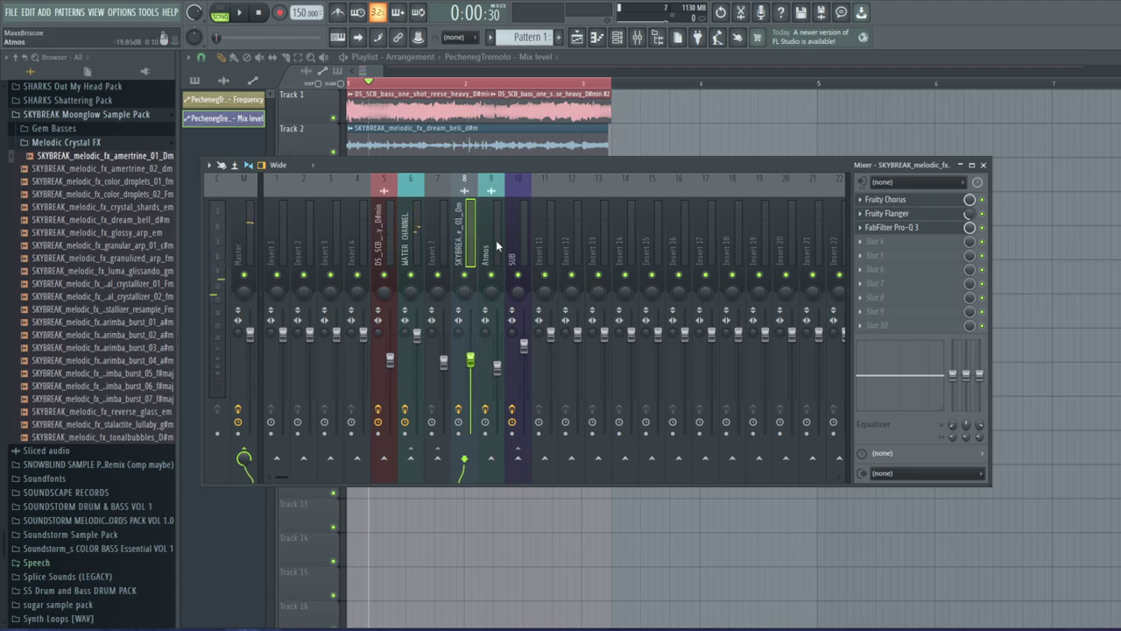
left_click(445, 253)
left_click(467, 248)
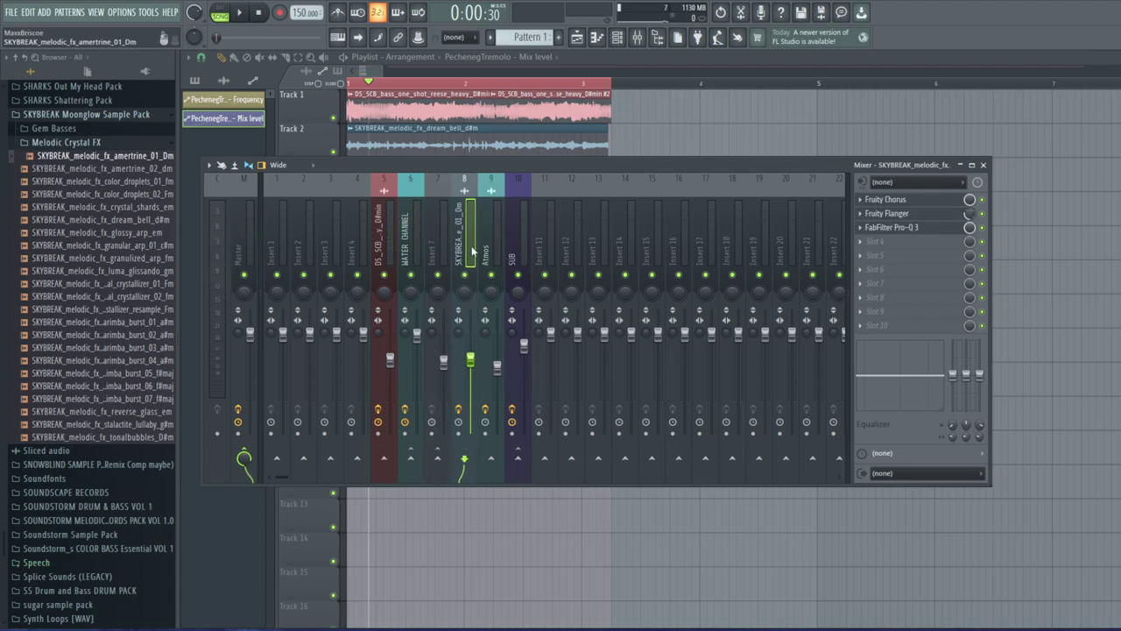
Add a Fruity Chorus depth automation clip on WATER CHANNEL, replace Fruity Phaser with Fruity Flanger and turn the flanger's mix level down to zero
left_click(412, 250)
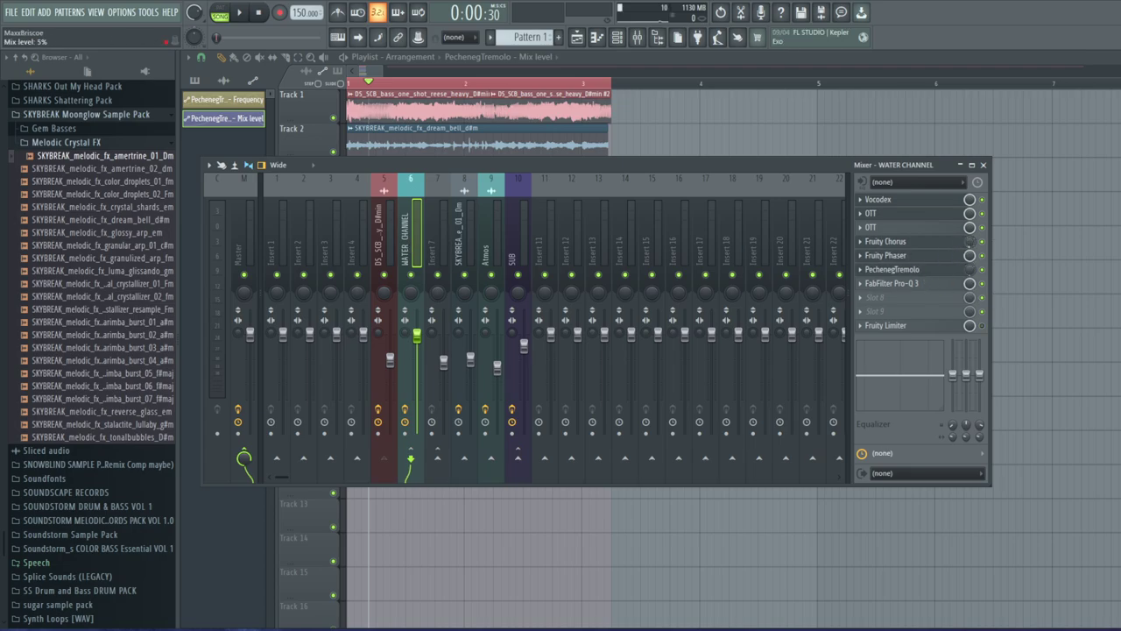
left_click(931, 243)
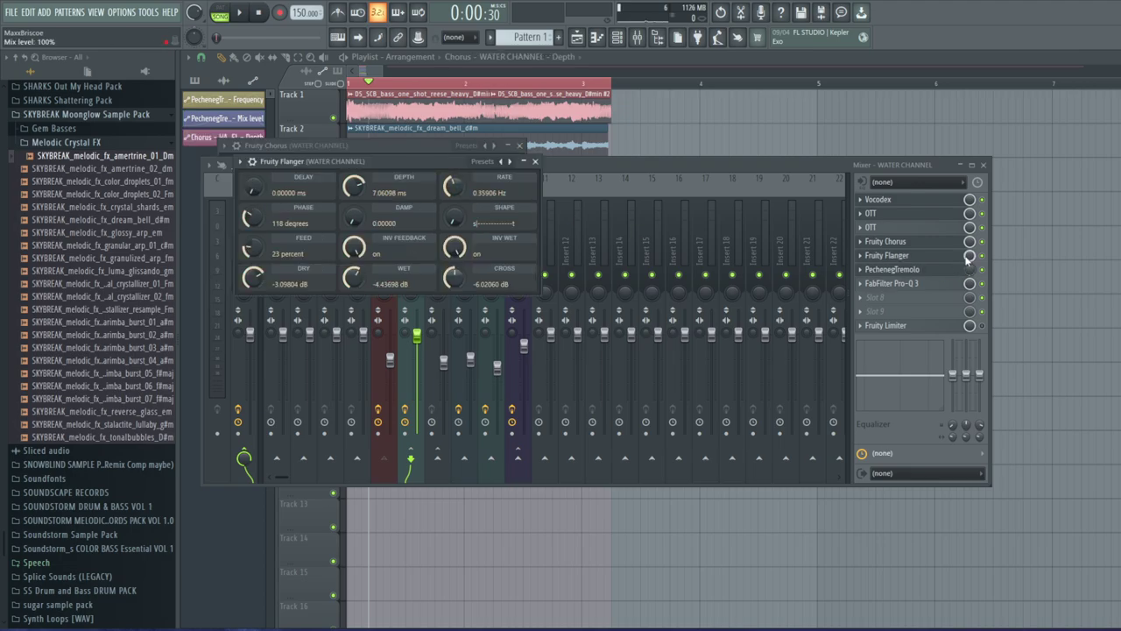
left_click_drag(970, 256, 969, 342)
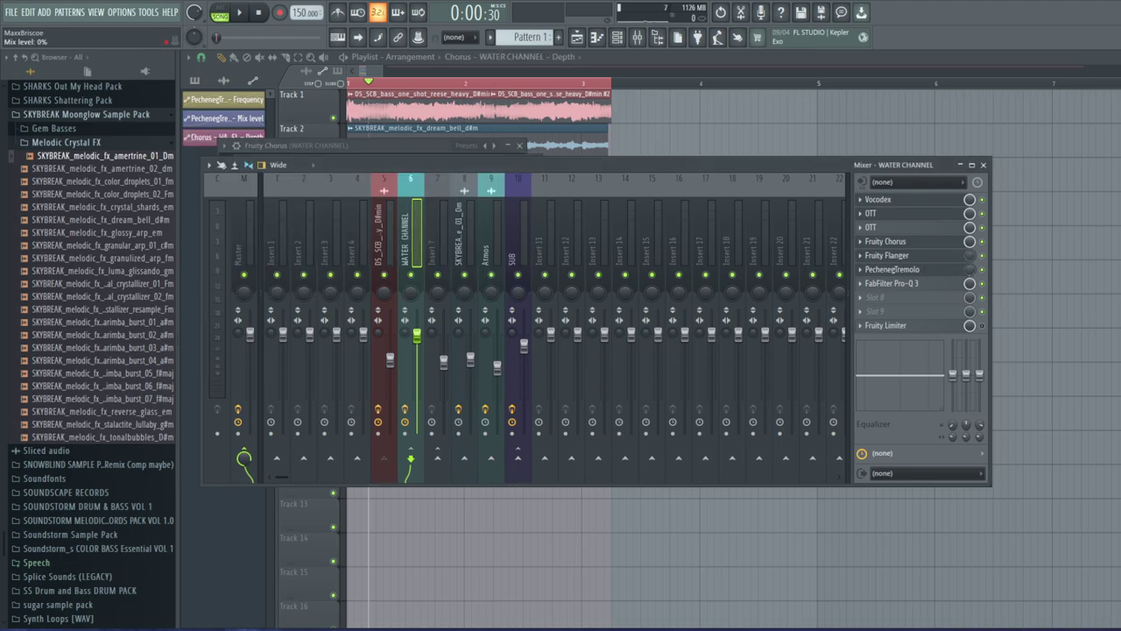
Set Fruity Chorus's mix level to 0% and create mix level automation clips for Fruity Chorus and Fruity Flanger
right_click(969, 242)
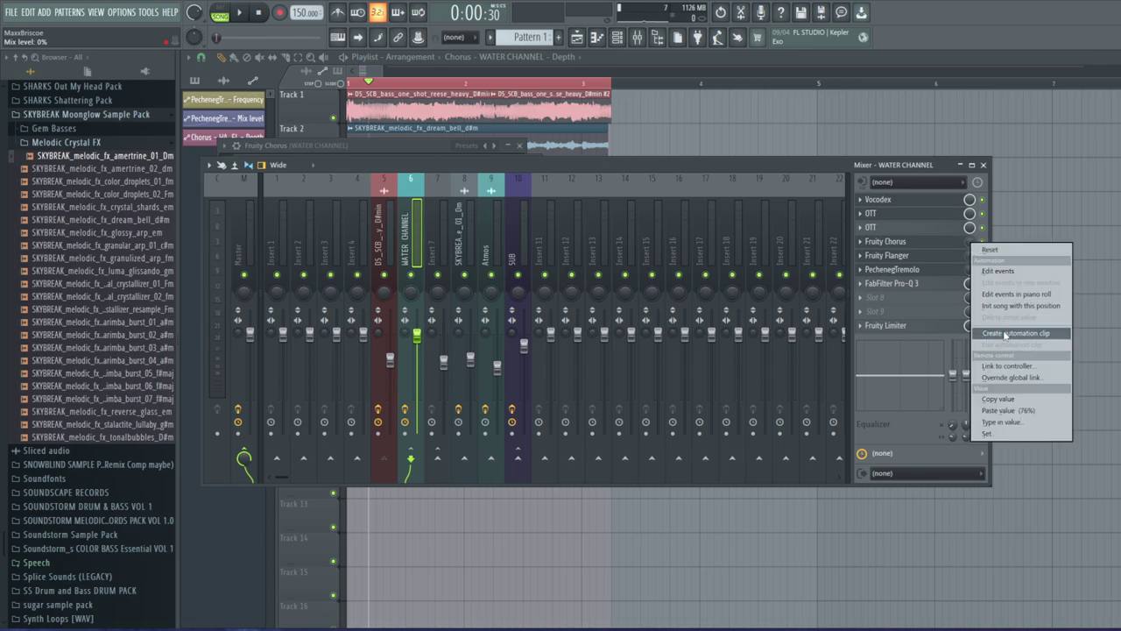
left_click(1008, 333)
right_click(970, 250)
left_click(1003, 345)
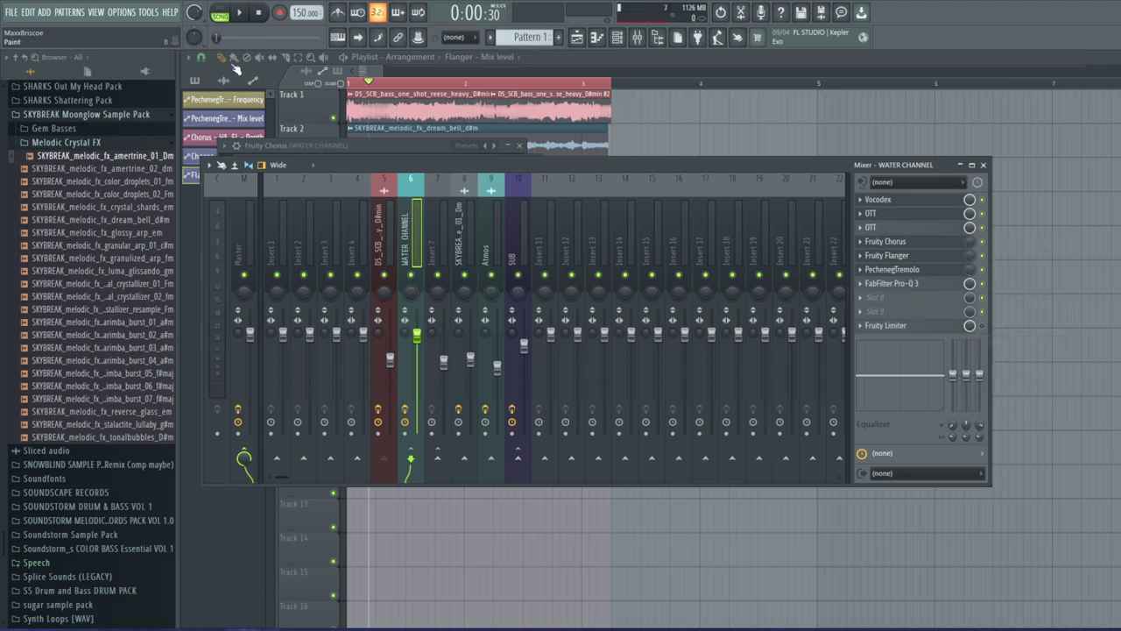
Shape the chorus mix level automation with peaks just before bars 2 and 3 and a shallow dip between them
left_click(235, 68)
left_click_drag(375, 386, 451, 377)
right_click(397, 391)
right_click(505, 385)
right_click(567, 379)
mouse_move(569, 381)
left_mouse_down()
mouse_move(588, 375)
mouse_move(571, 373)
left_mouse_up()
Shape the flanger mix level automation with peaks just before bars 2 and 3 and a deep dip between them, and extend the clip slightly
right_click(451, 411)
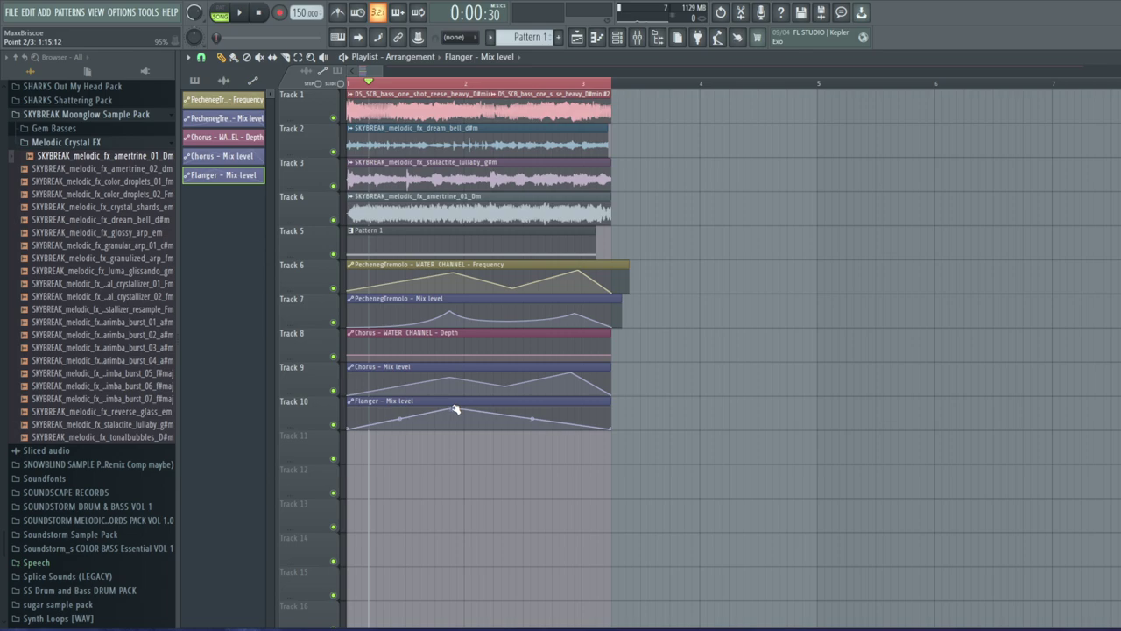
right_click(509, 422)
left_click_drag(511, 422, 509, 427)
right_click(579, 427)
left_click_drag(579, 427, 635, 408)
Play the arrangement from the start with the chorus, flanger and tremolo automation, then pause playback
key("space")
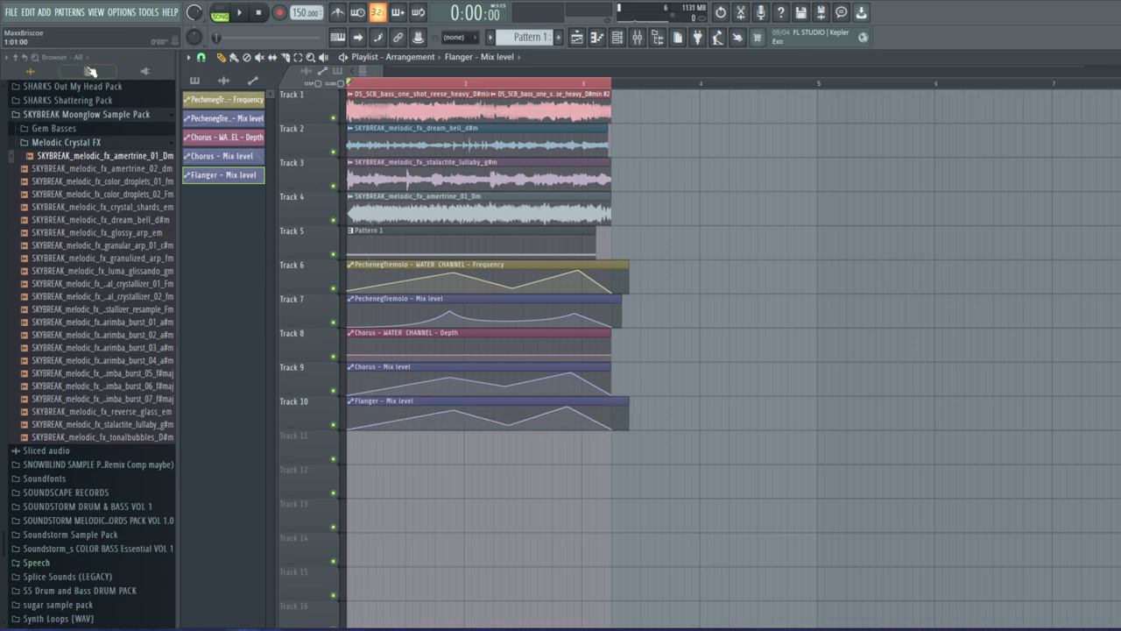
left_click(237, 15)
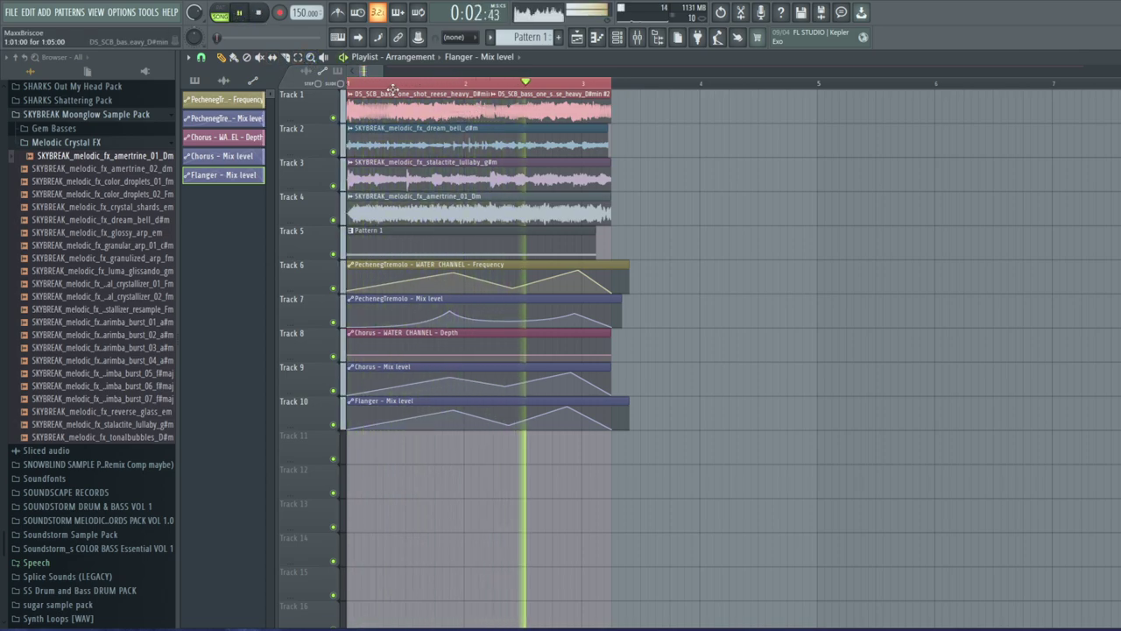
left_click(240, 15)
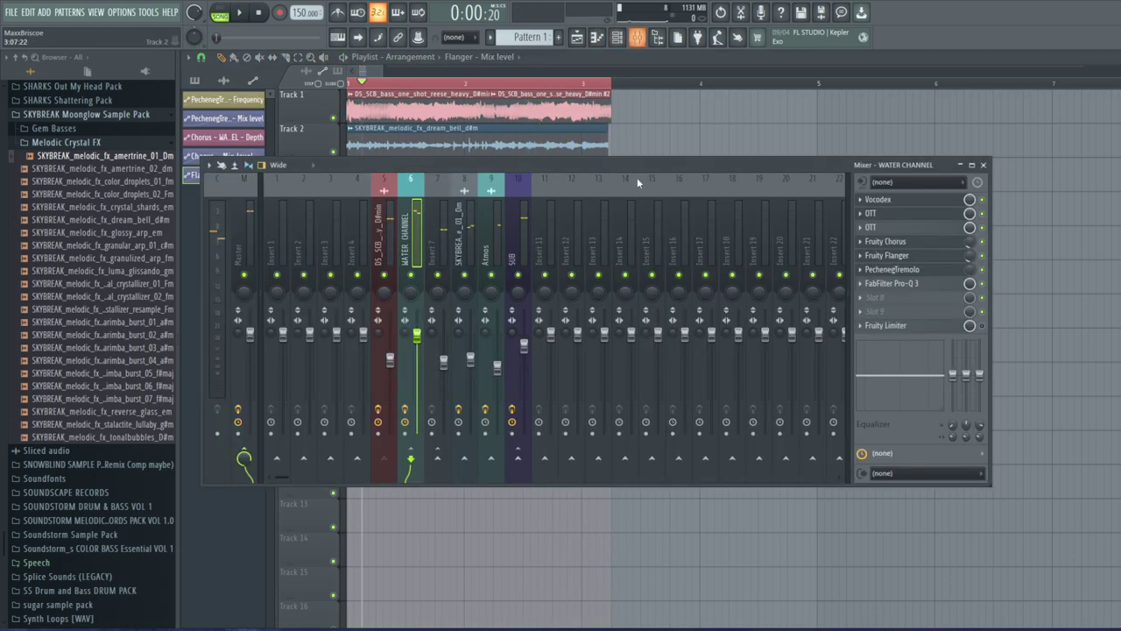
Add PechenegTremolo to the second effect slot of the DS_SCB reese bass mixer channel, after OTT
left_click(637, 36)
left_click(382, 256)
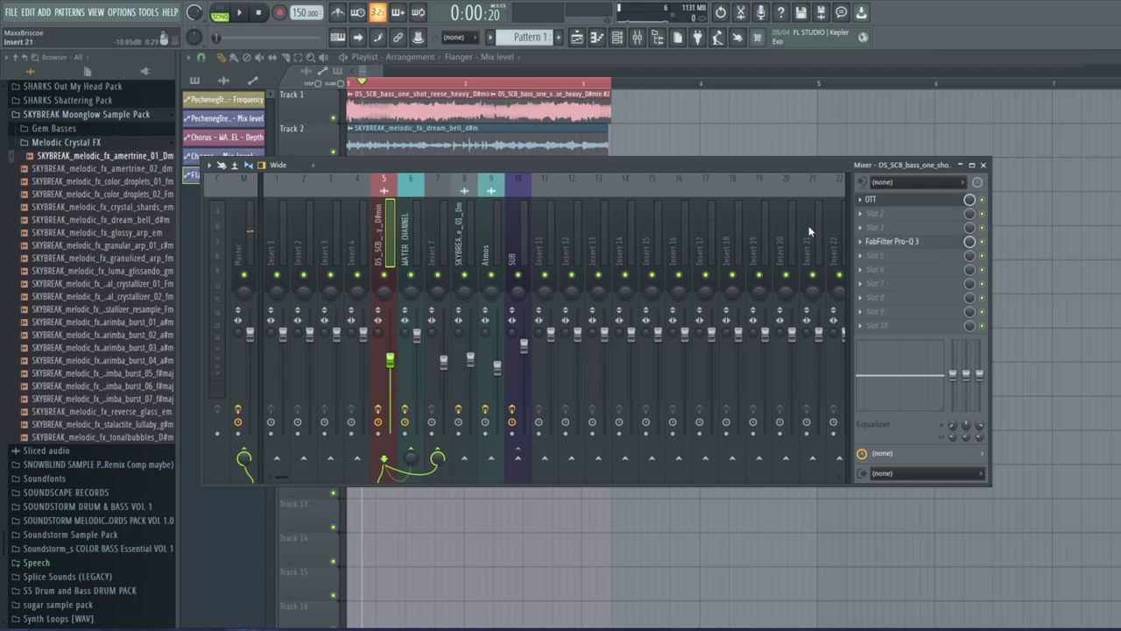
left_click(861, 211)
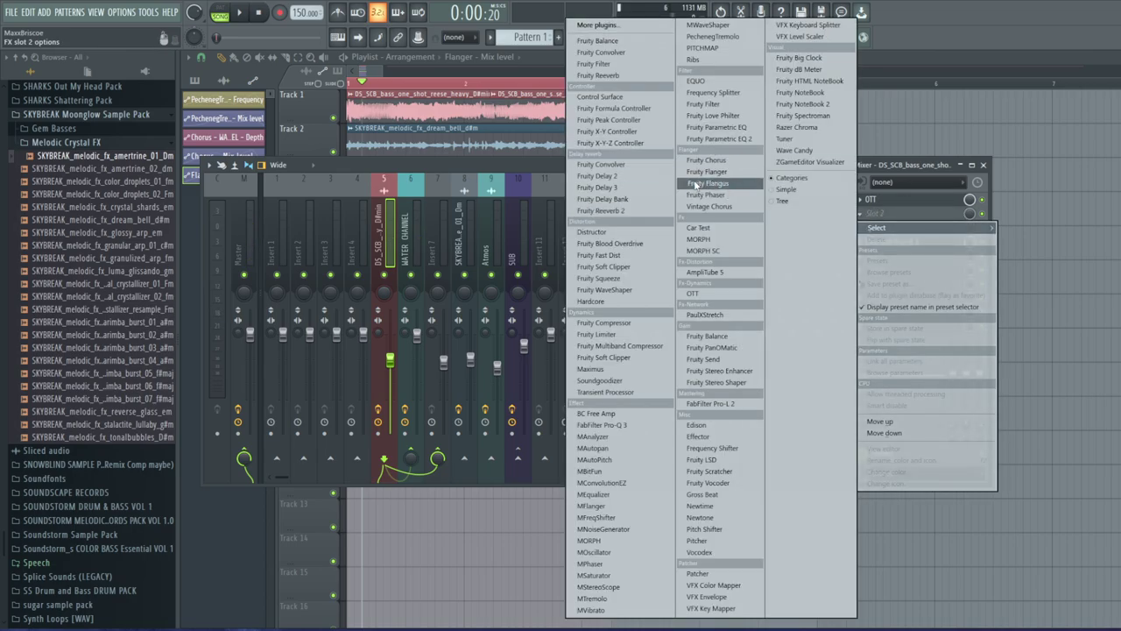
left_click(712, 36)
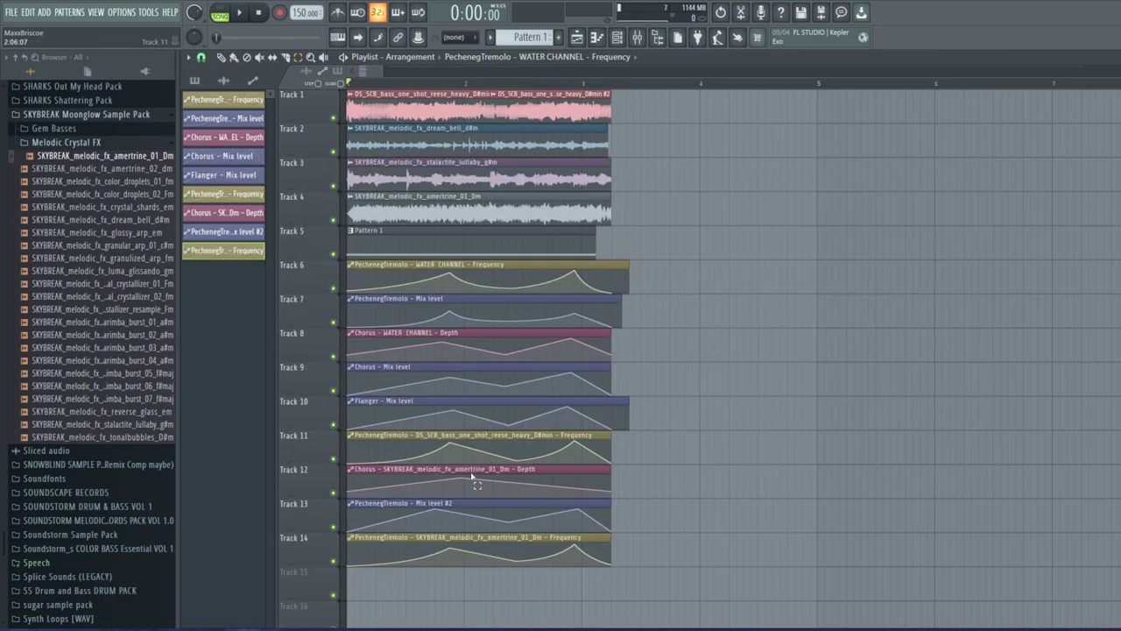
Play the arrangement from the start with the tremolo and chorus automation on the reese and amertrine layers, then stop playback
scroll(471, 478, "down", 3)
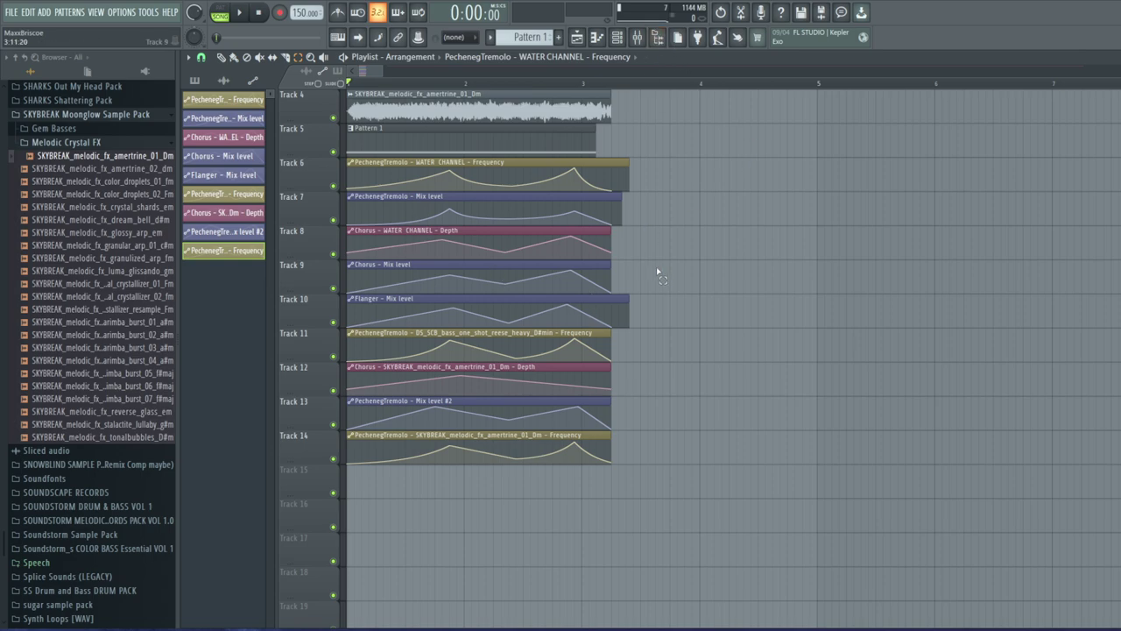
scroll(658, 275, "up", 3)
left_click(650, 39)
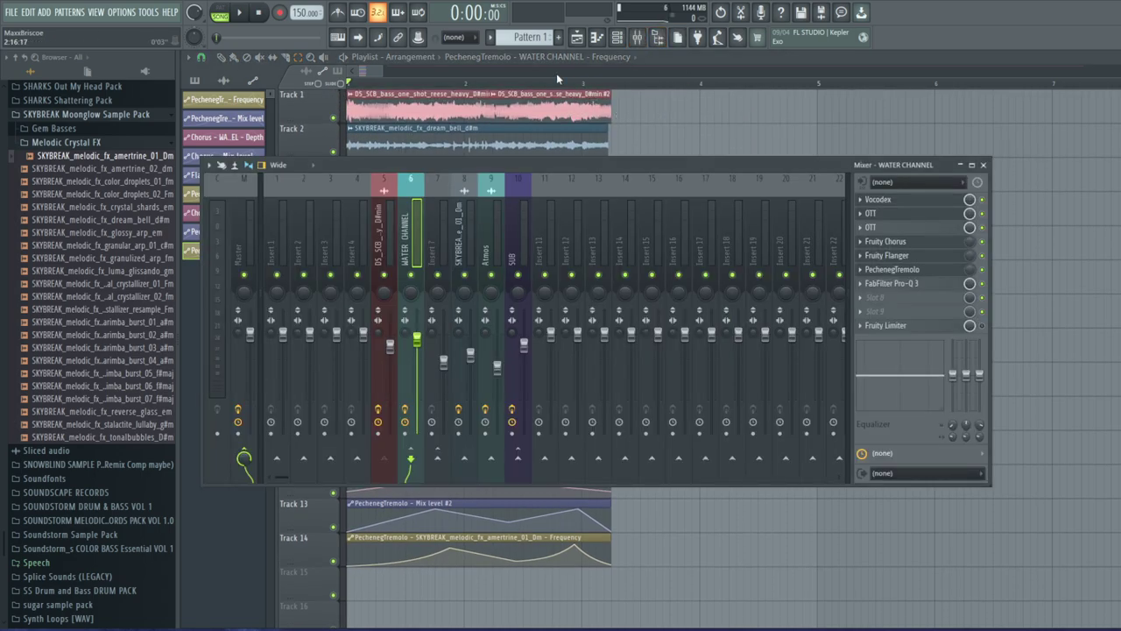
key("F9")
left_click(239, 12)
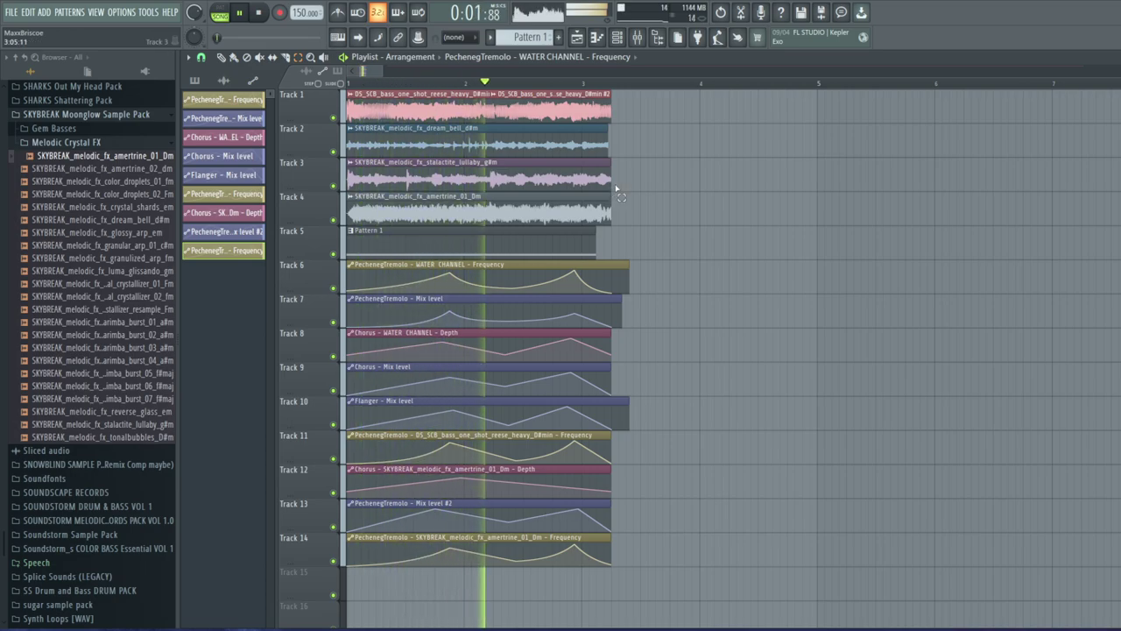
left_click(252, 14)
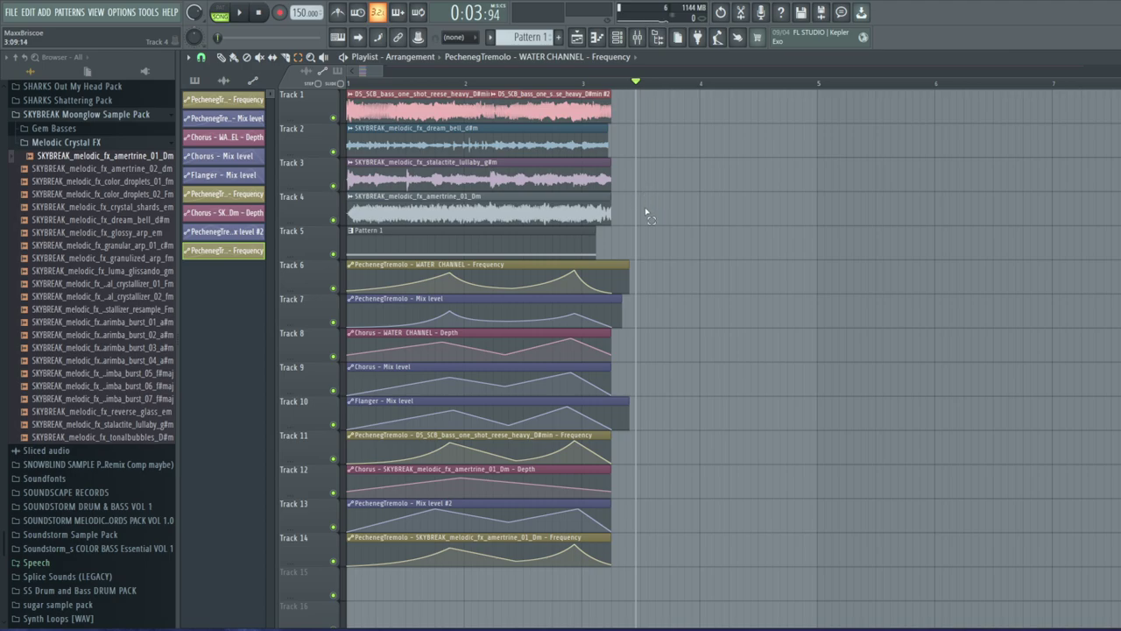
Play the Soundstorm - AURORA track from just before bar 77, pause it and return to the bass clips at the start
left_click_drag(381, 70, 664, 65)
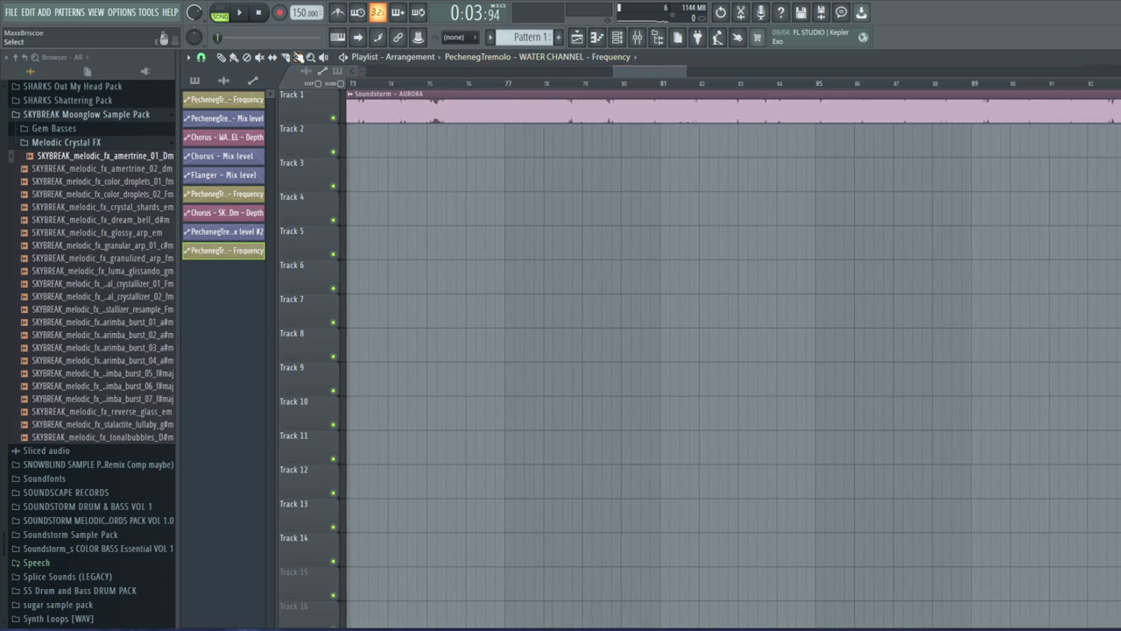
left_click(503, 83)
key("space")
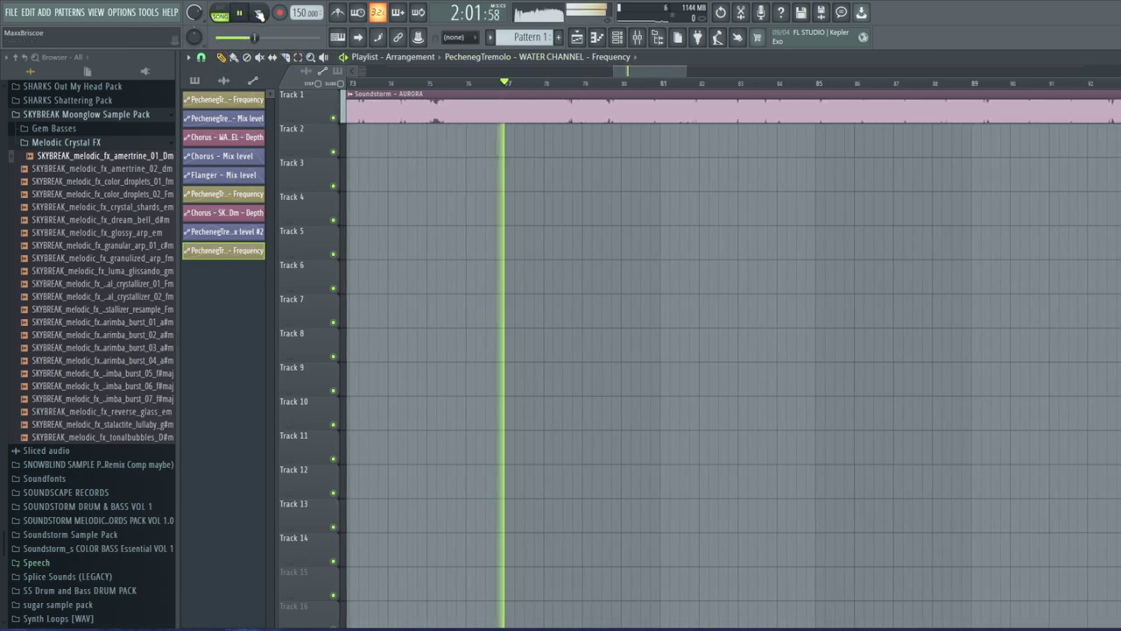
left_click_drag(620, 71, 631, 67)
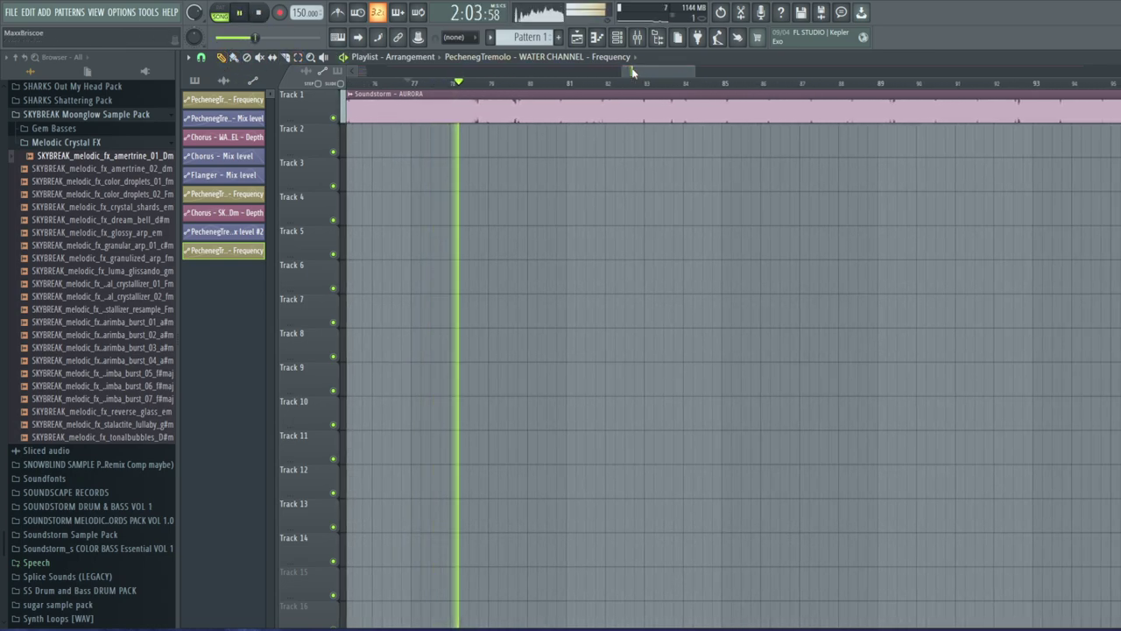
key("space")
left_click_drag(627, 72, 45, 119)
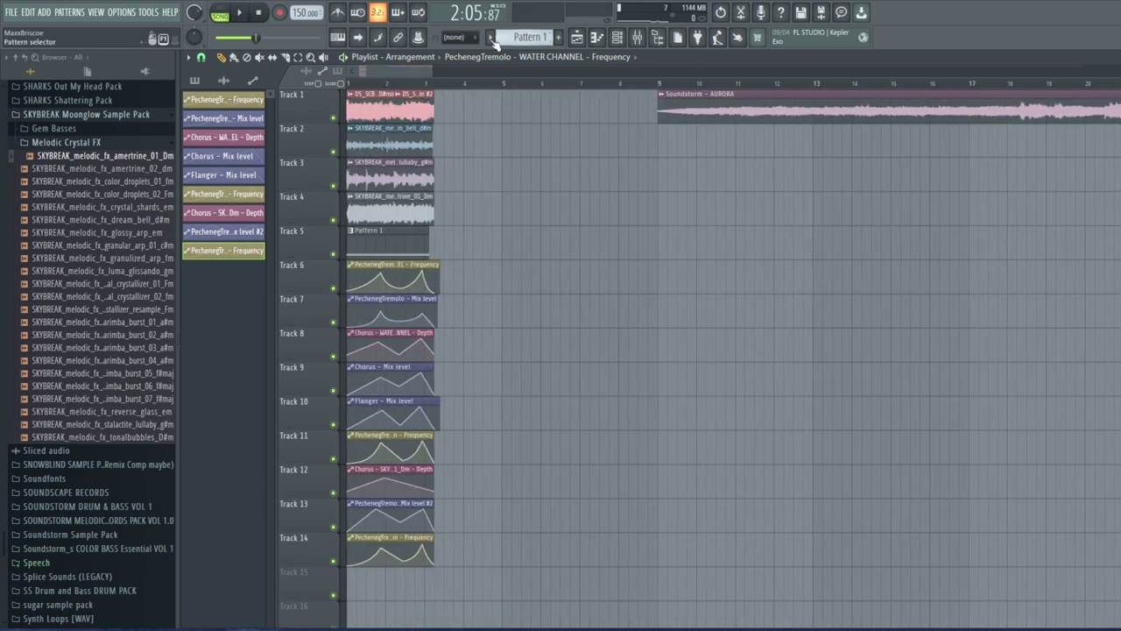
left_click_drag(433, 71, 390, 63)
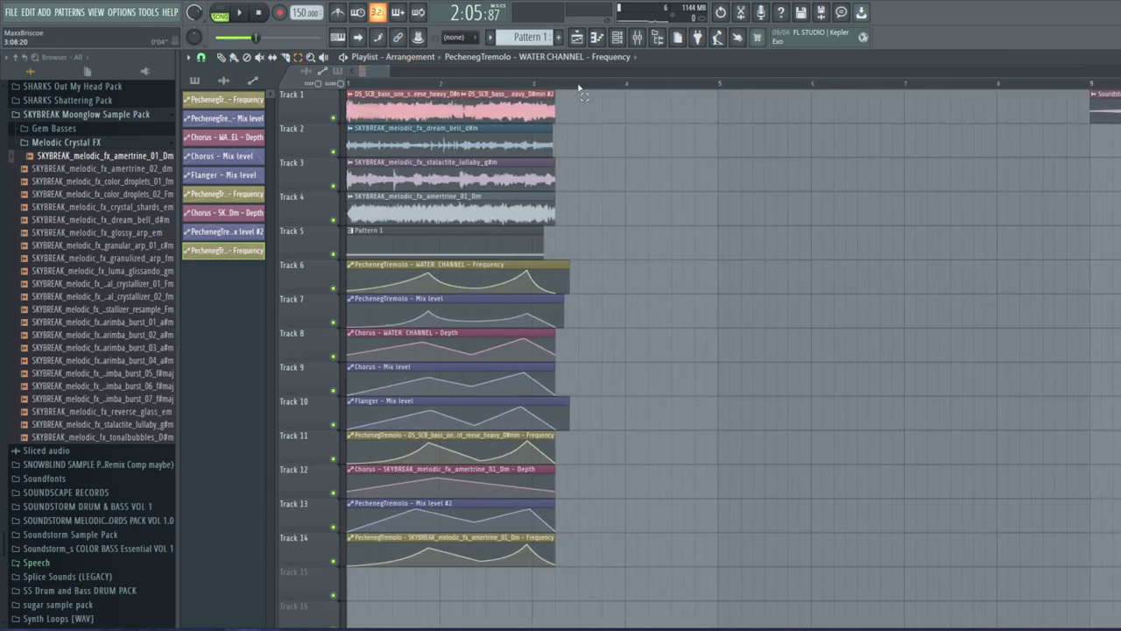
Select all the bass and automation clips and add Fruity Reeverb to WATER CHANNEL before FabFilter Pro-Q 3
key("ctrl+a")
left_click(637, 37)
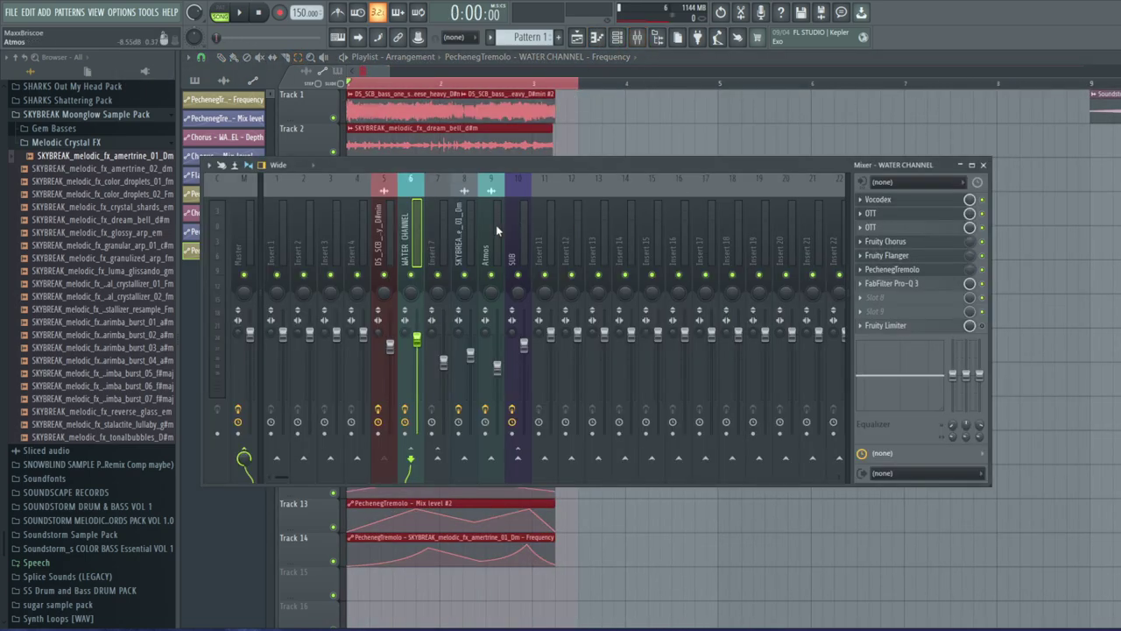
left_click(388, 250)
left_click(407, 250)
left_click(912, 292)
left_click(613, 76)
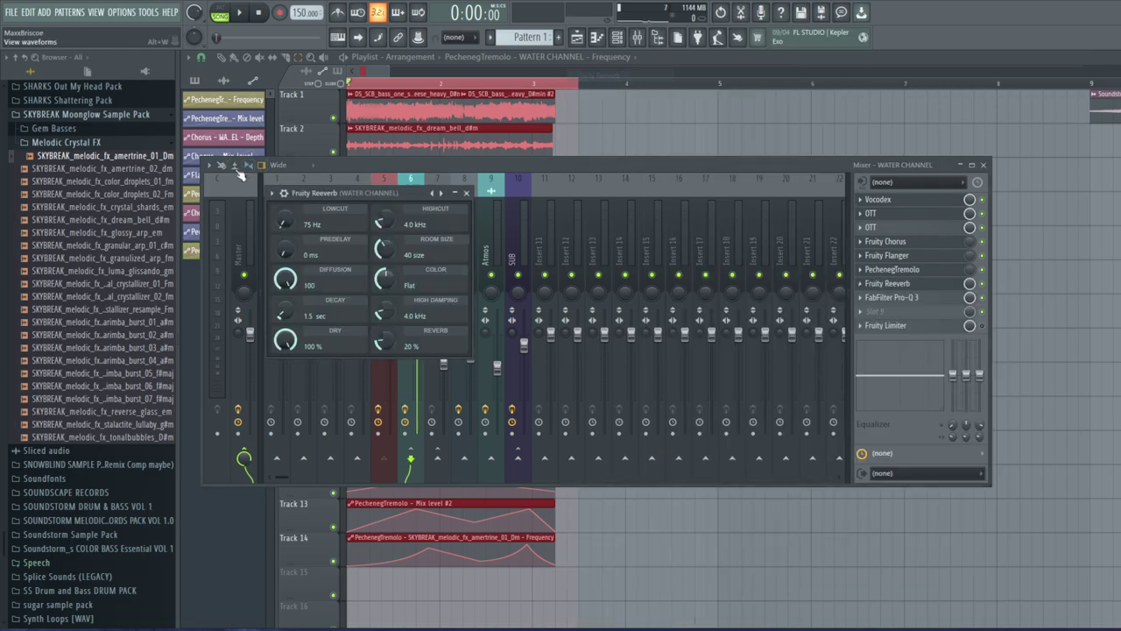
Set Fruity Reeverb to 636 Hz low cut, high cut off, room size 100, Warmer color, 9.3 sec decay, 16.7 kHz damping, 79% dry, 14% reverb
left_click(272, 192)
mouse_move(321, 244)
left_click(431, 300)
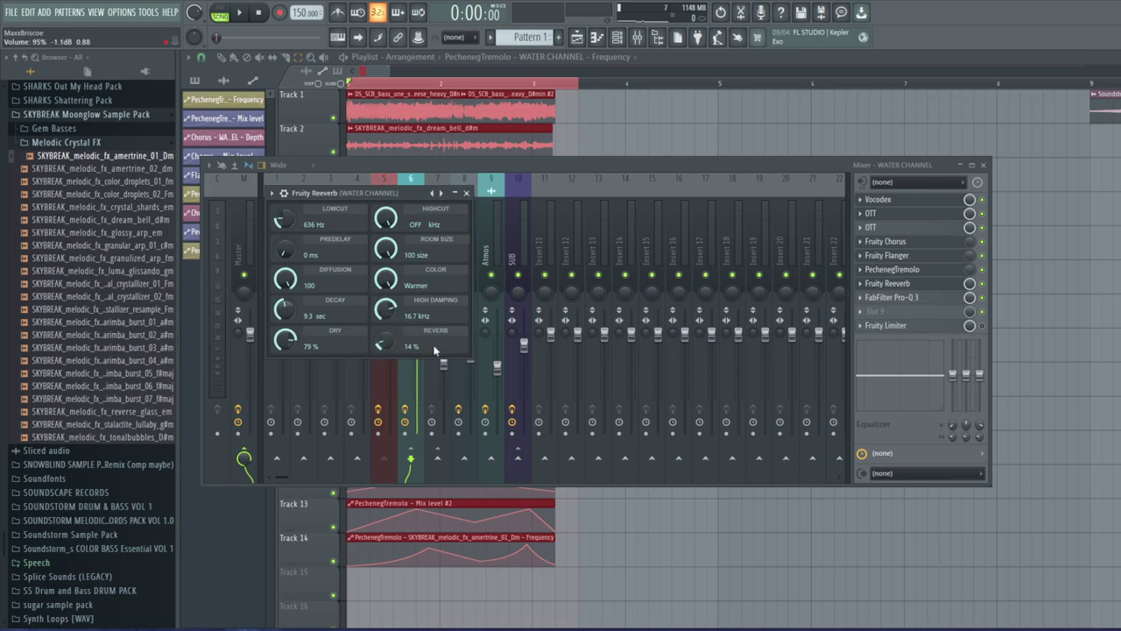
Create an automation clip for WATER CHANNEL's Fruity Reeverb reverb amount and close the plugin window
right_click(382, 344)
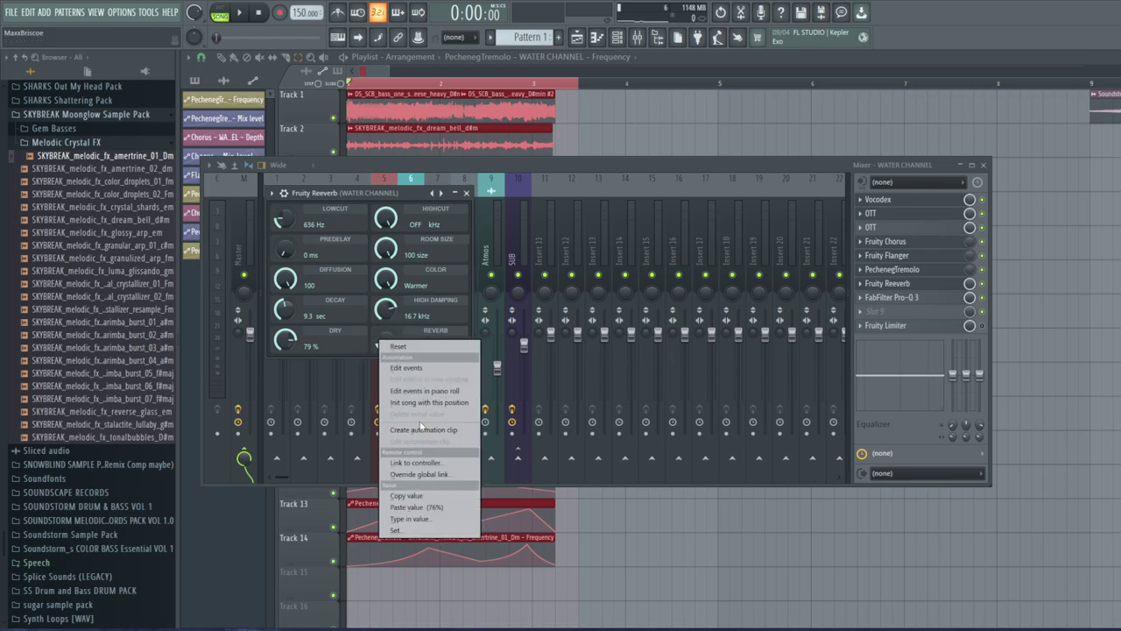
left_click(420, 393)
left_click(454, 191)
left_click(459, 210)
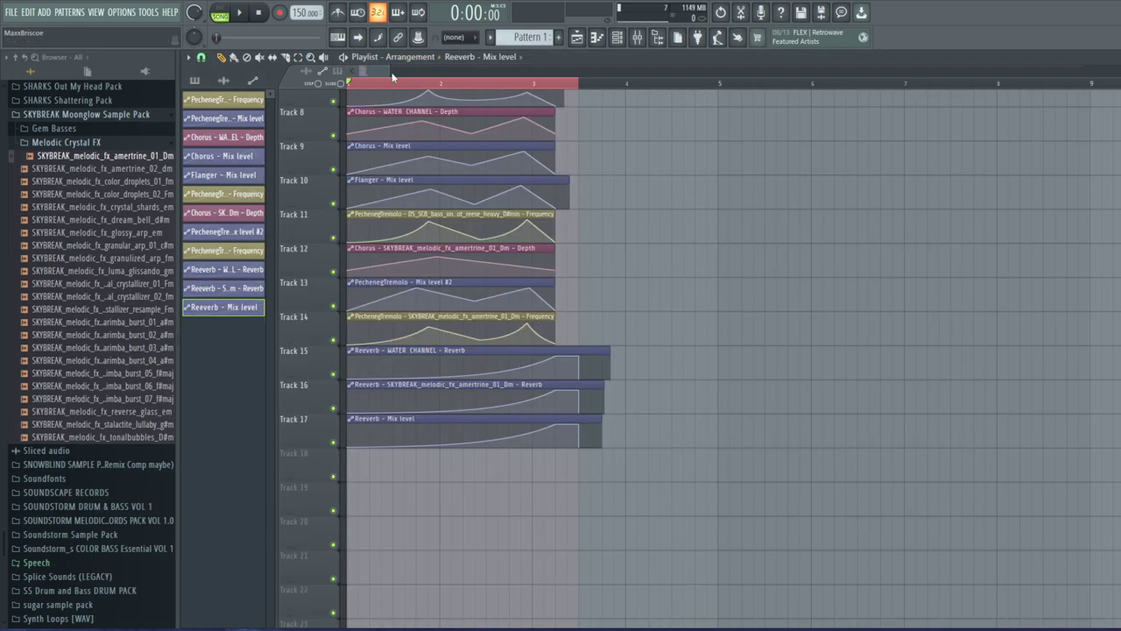
Clear the time selection and play the arrangement from the start with the reverb automation, then pause playback
scroll(392, 78, "down", 2)
scroll(546, 251, "up", 5)
scroll(545, 212, "up", 2)
scroll(566, 291, "up", 1)
scroll(565, 291, "up", 2)
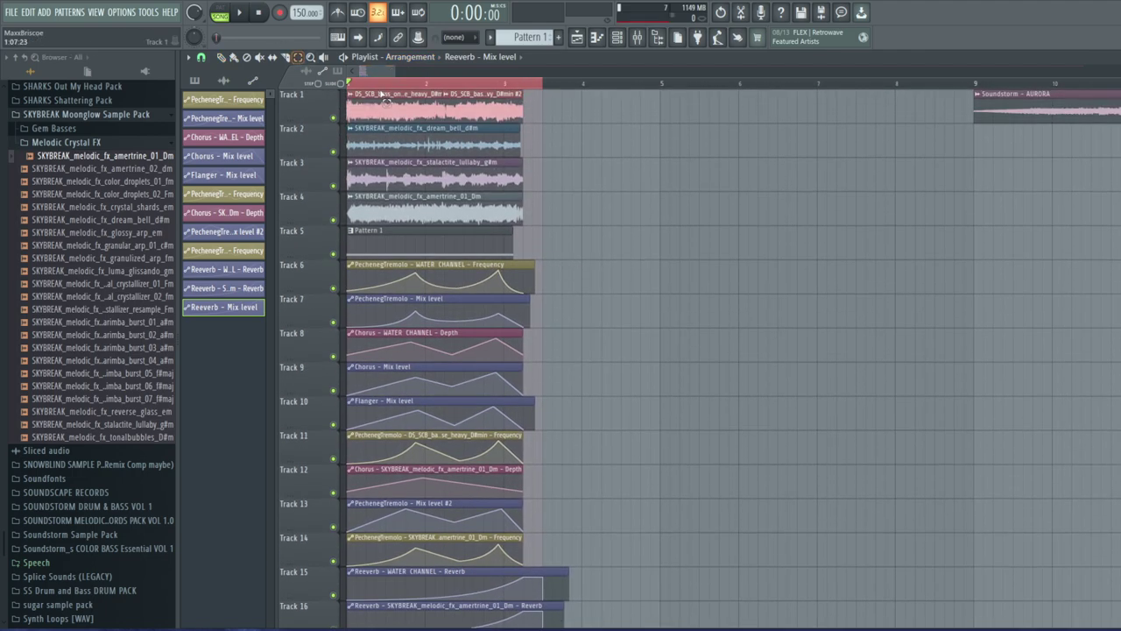
left_click(377, 76)
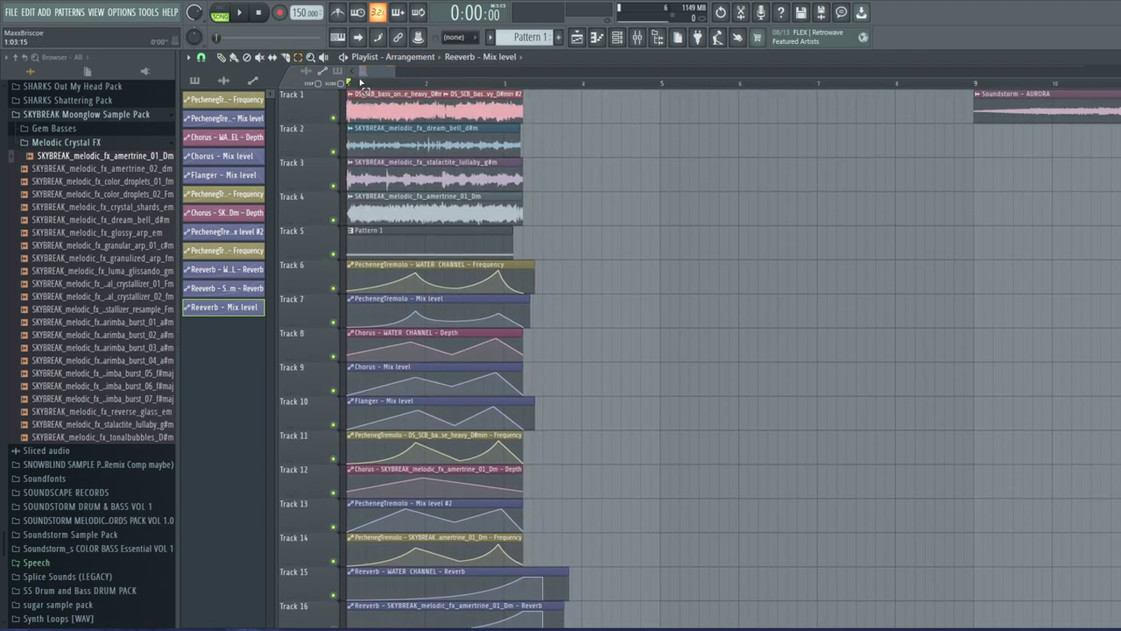
left_click(240, 13)
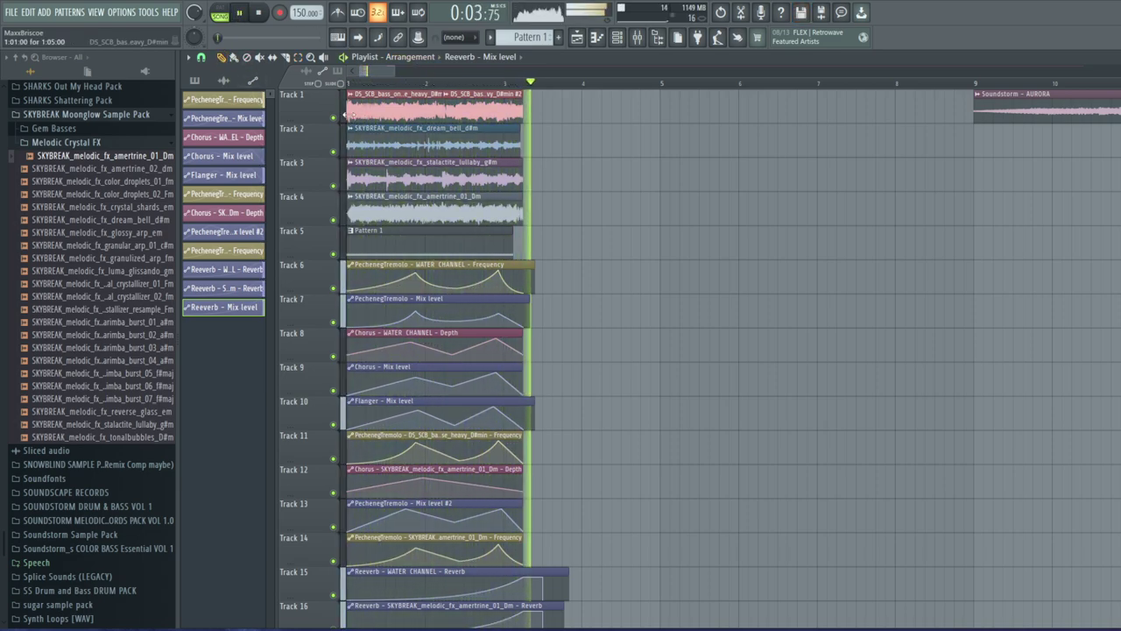
left_click(239, 13)
Raise the middle dips of both PechenegTremolo mix level automations so the level stays high between the two peaks
scroll(581, 352, "down", 5)
scroll(593, 343, "up", 5)
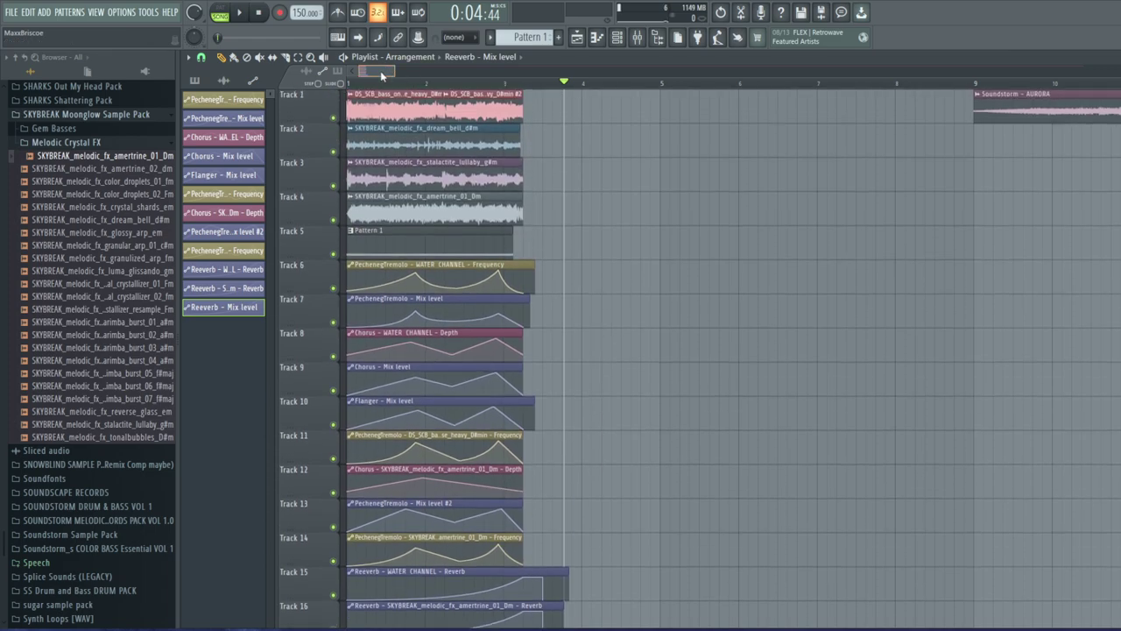
scroll(394, 70, "up", 2)
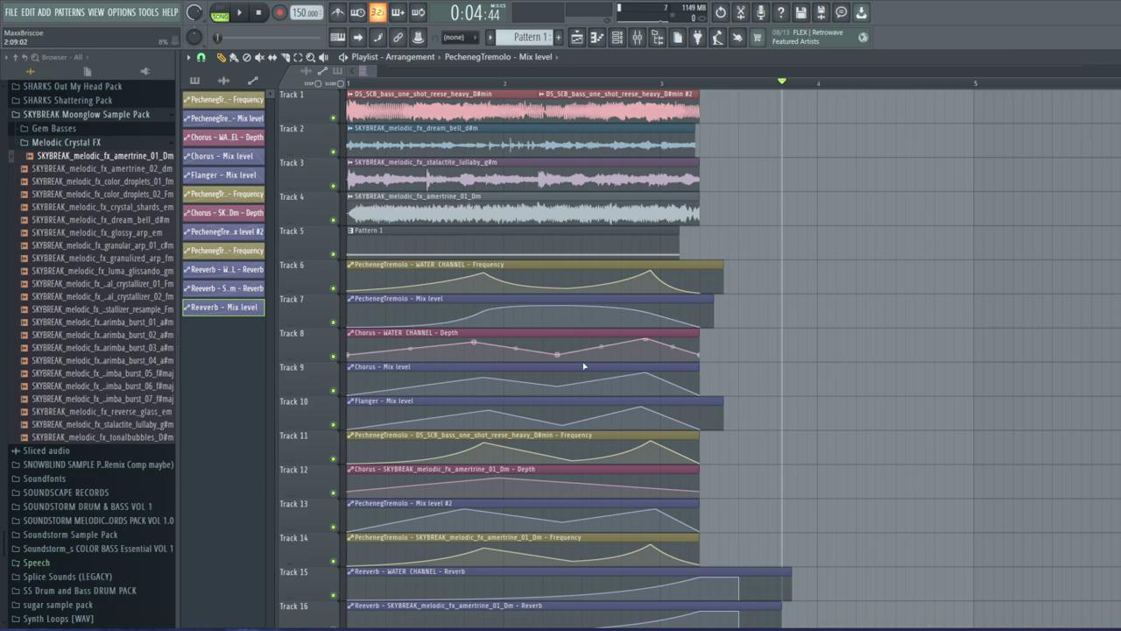
scroll(578, 412, "down", 3)
left_click_drag(563, 420, 564, 407)
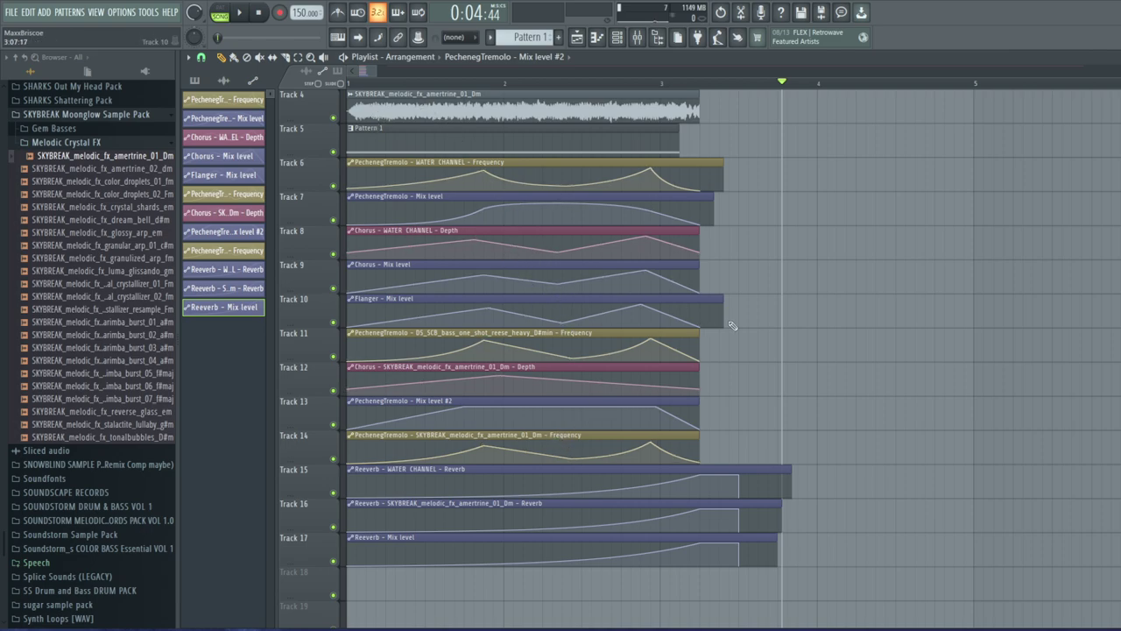
Play the arrangement from the start with the raised tremolo mix levels, then pause playback
scroll(574, 256, "up", 2)
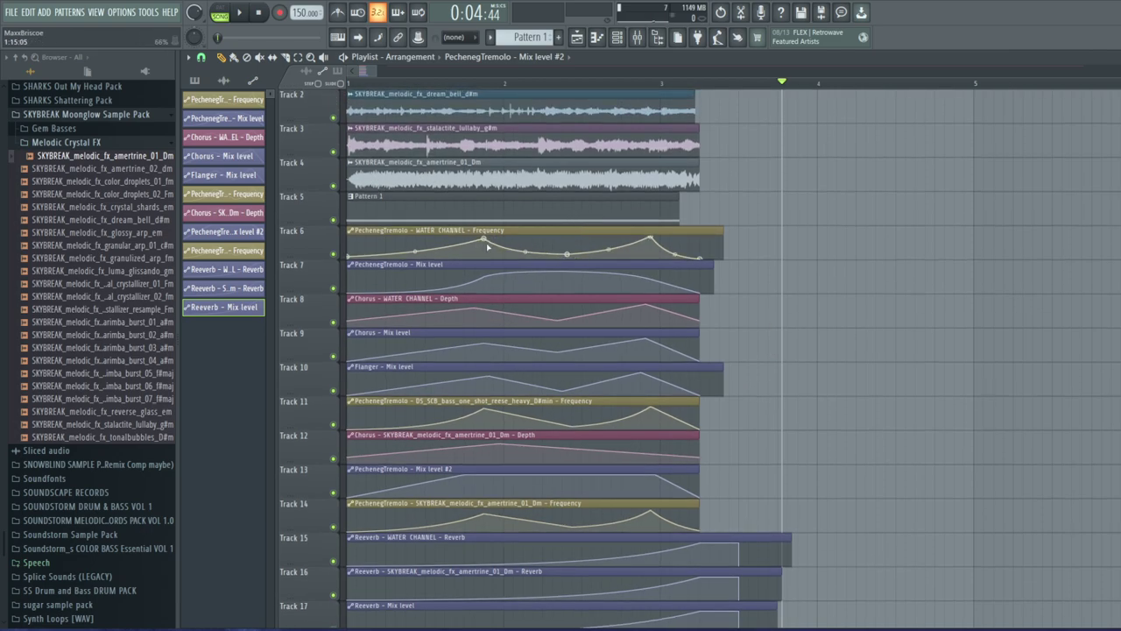
key("space")
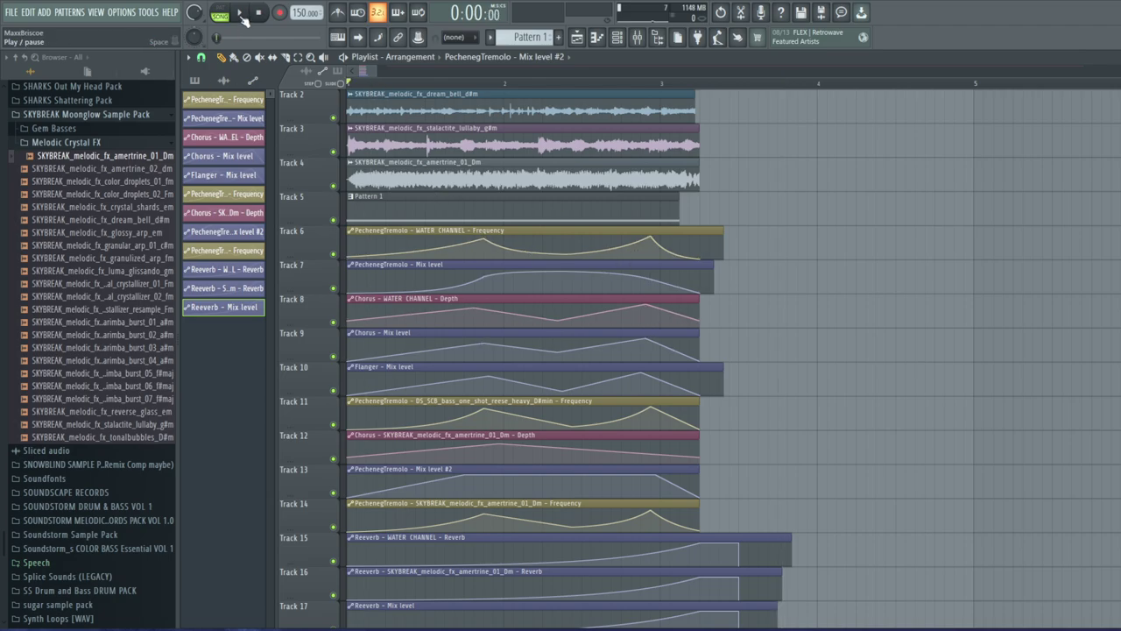
scroll(624, 423, "down", 3)
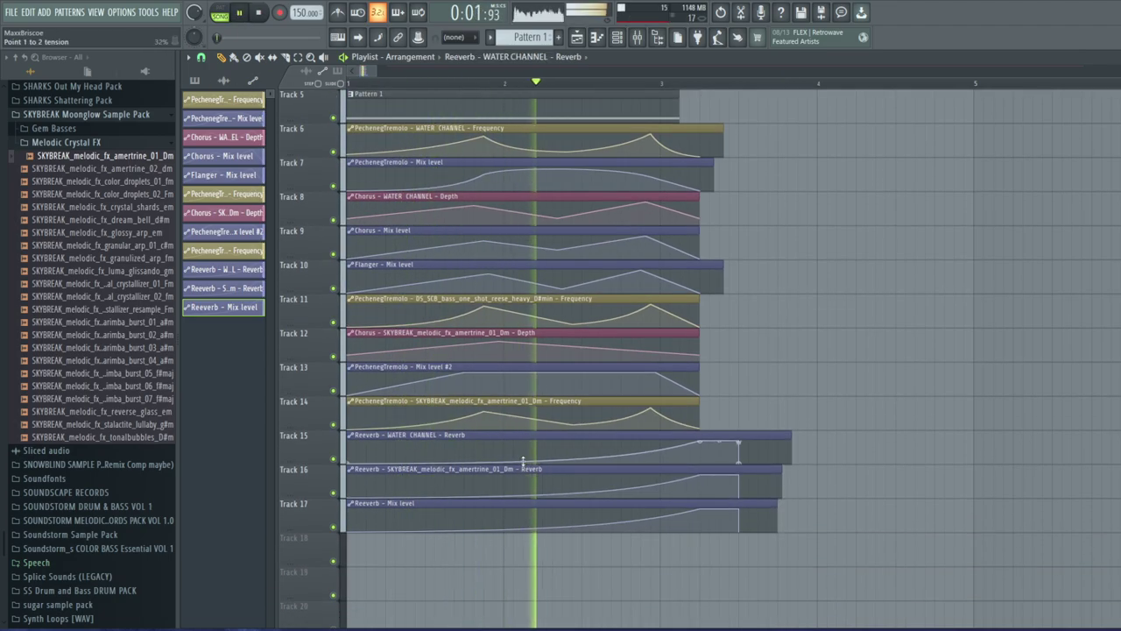
left_click(239, 13)
scroll(426, 146, "up", 4)
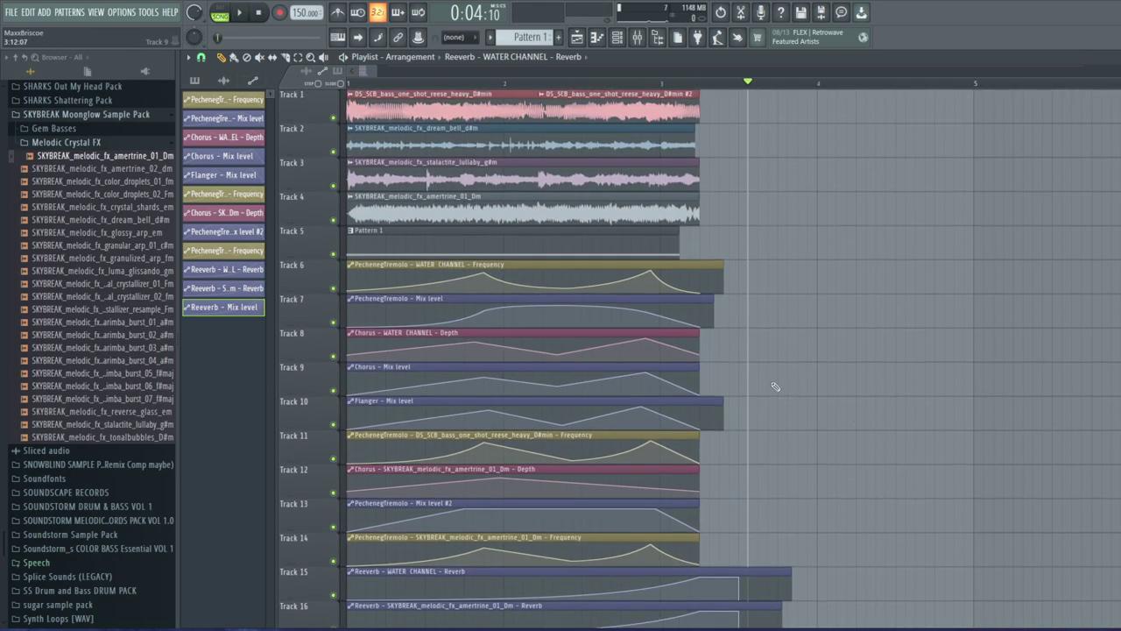
Change the final drops of the WATER CHANNEL and amertrine reverb automations from vertical cuts to smooth falling curves
scroll(775, 386, "down", 4)
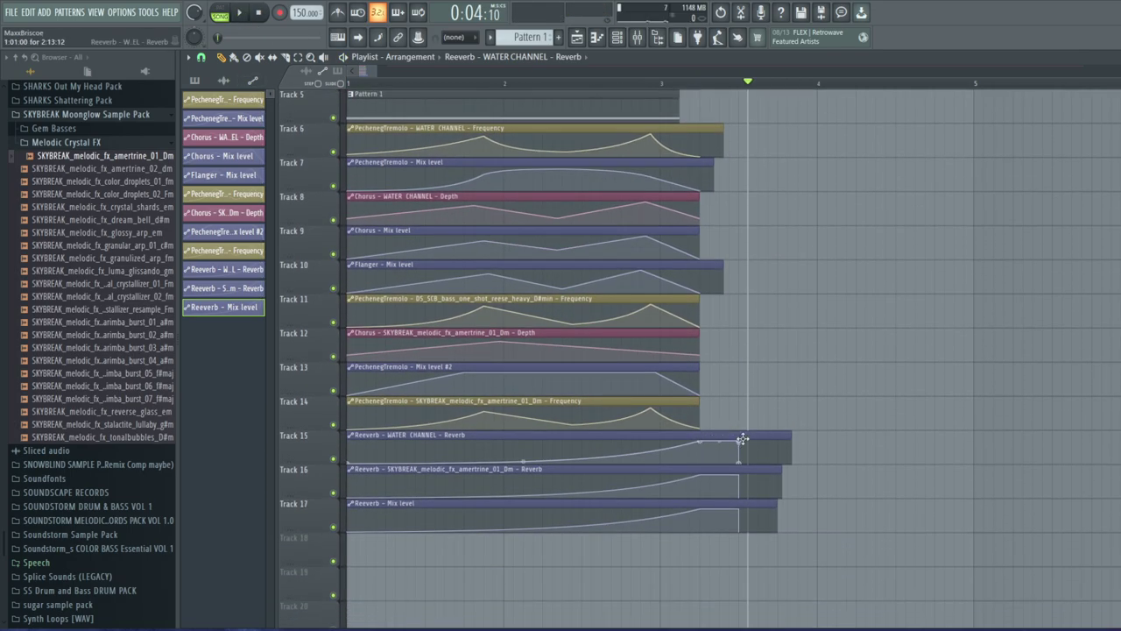
right_click(737, 446)
left_click(771, 412)
right_click(738, 479)
left_click(771, 412)
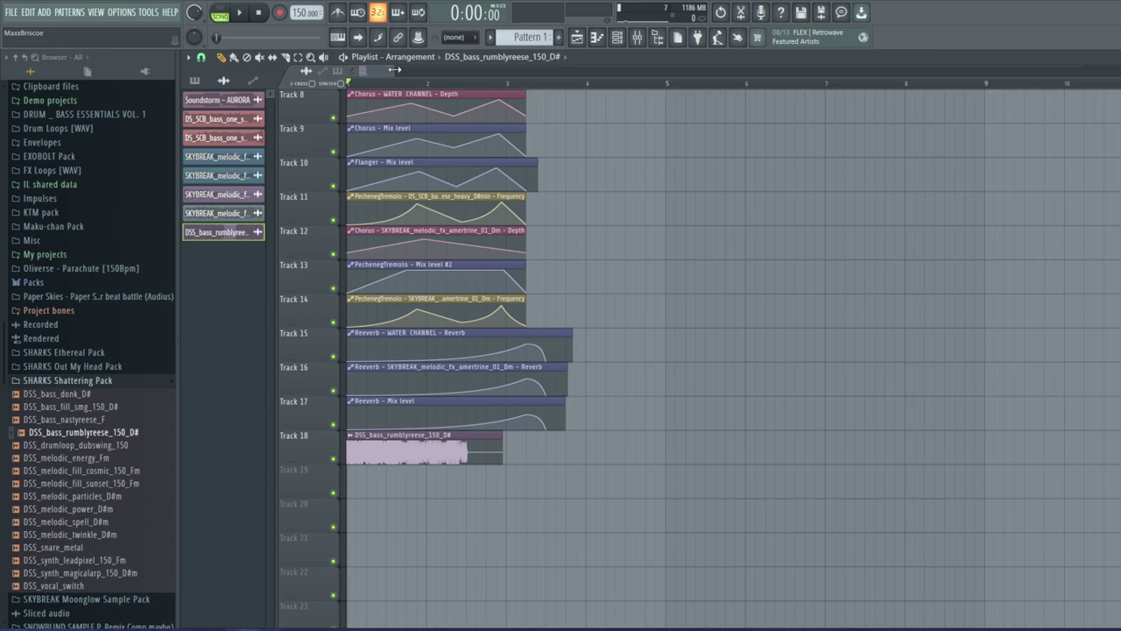
Play the arrangement from the start with the DSS_bass_rumblyreese_150_D# layer on Track 18, then stop playback
left_click_drag(395, 70, 399, 70)
scroll(648, 318, "up", 5)
scroll(648, 318, "down", 3)
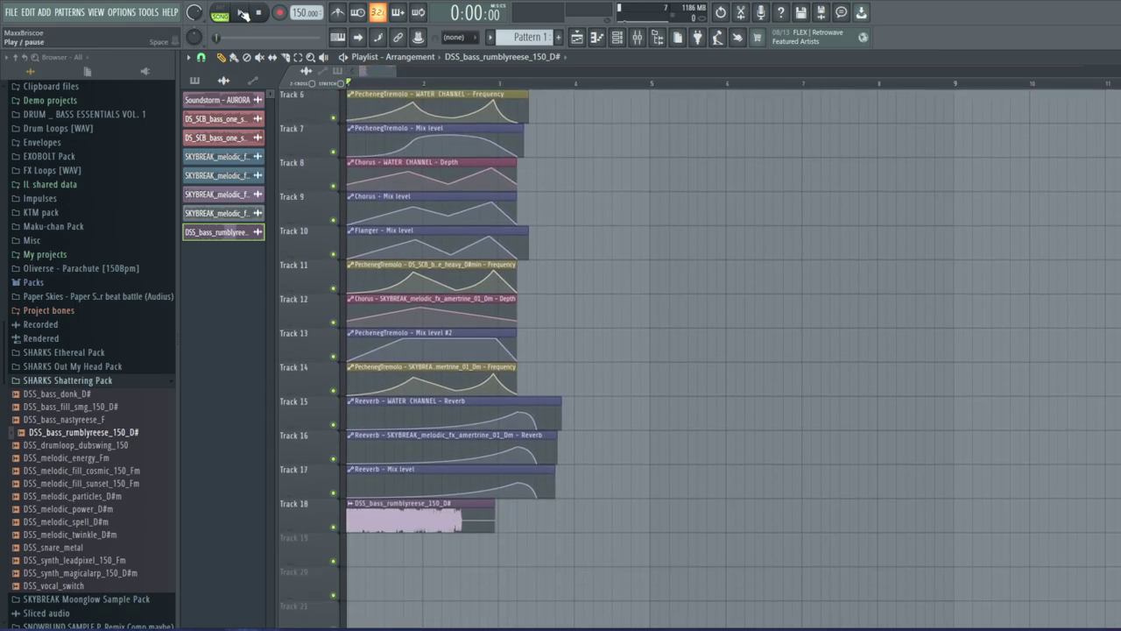
left_click(243, 14)
scroll(571, 245, "up", 5)
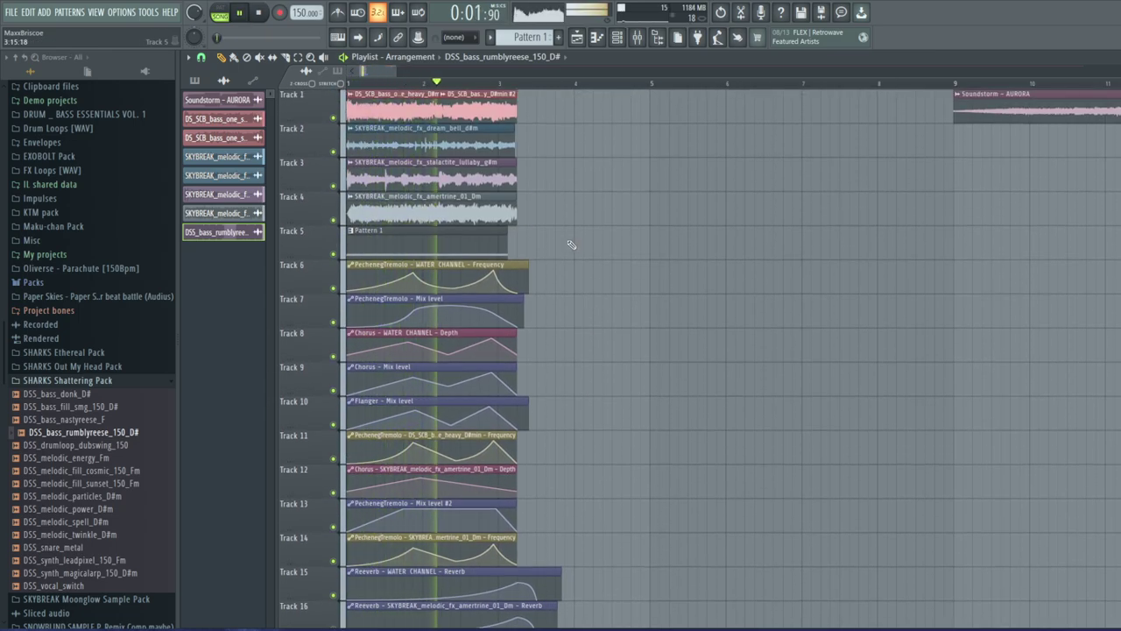
left_click(245, 14)
left_click(258, 12)
Play Soundstorm - AURORA again from bar 77 for comparison, pause it and return to the automation and rumbly reese clips
left_click_drag(359, 70, 687, 85)
left_click(512, 84)
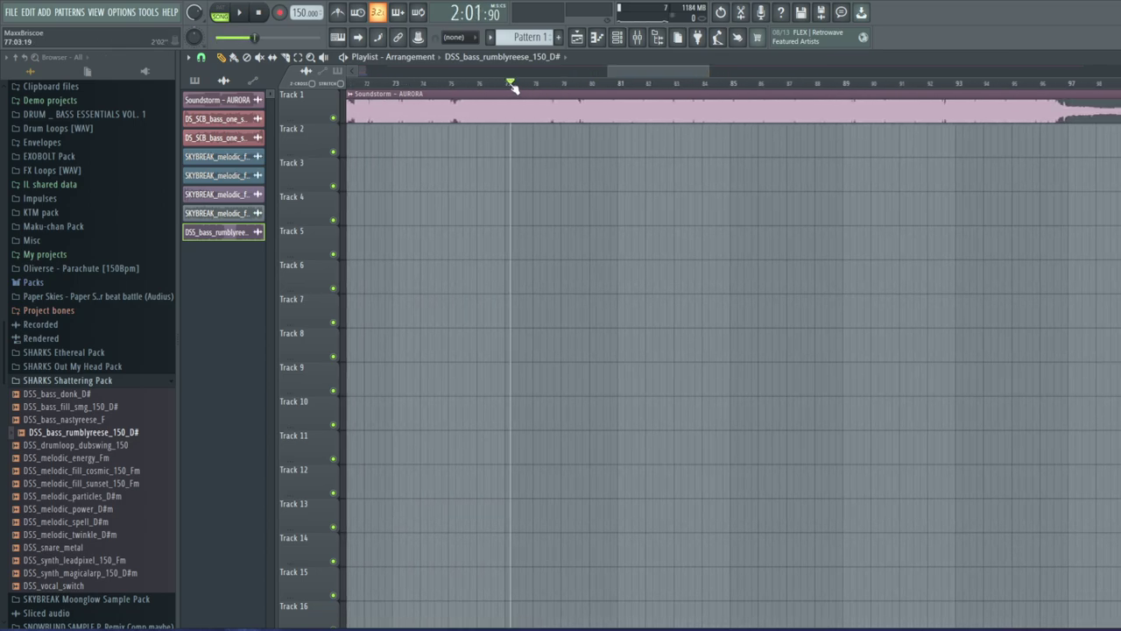
left_click(244, 14)
left_click_drag(623, 70, 618, 73)
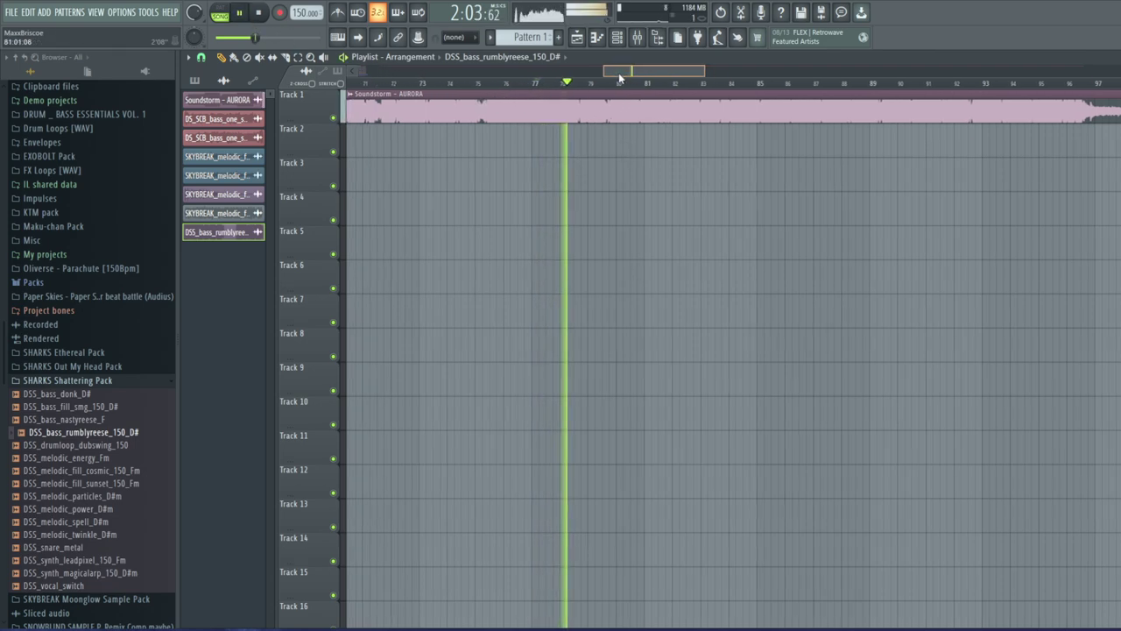
left_click(244, 13)
left_click_drag(459, 71, 400, 88)
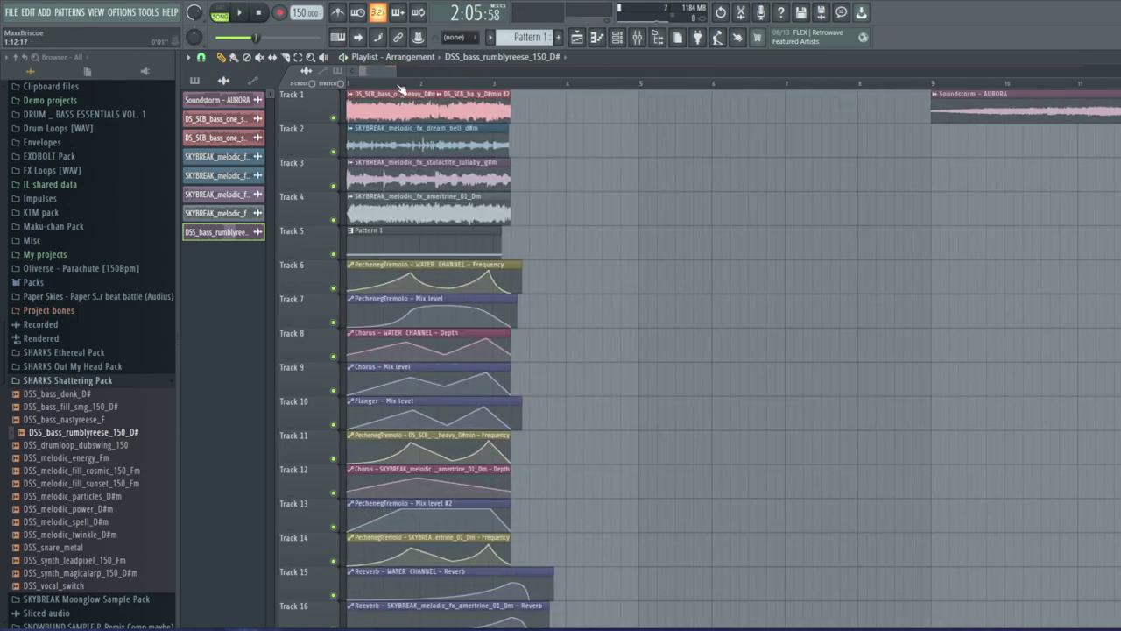
scroll(558, 329, "down", 4)
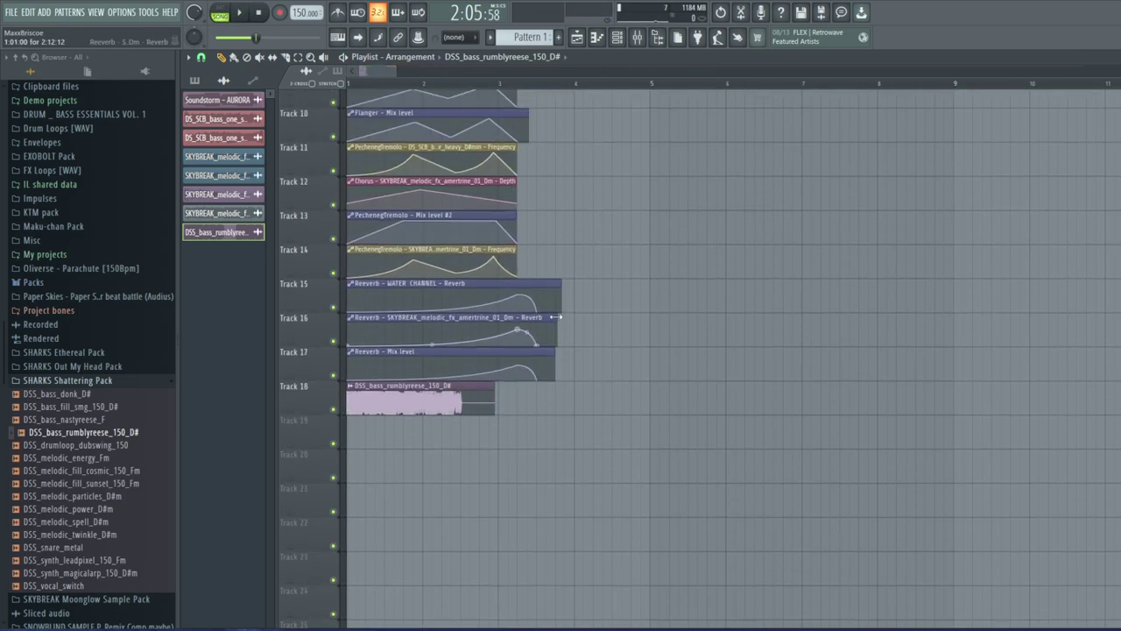
Select the arrangement from bar 1 to about bar 3.5 and add Fruity Parametric EQ 2 with the RISER preset to the Master
scroll(561, 315, "up", 6)
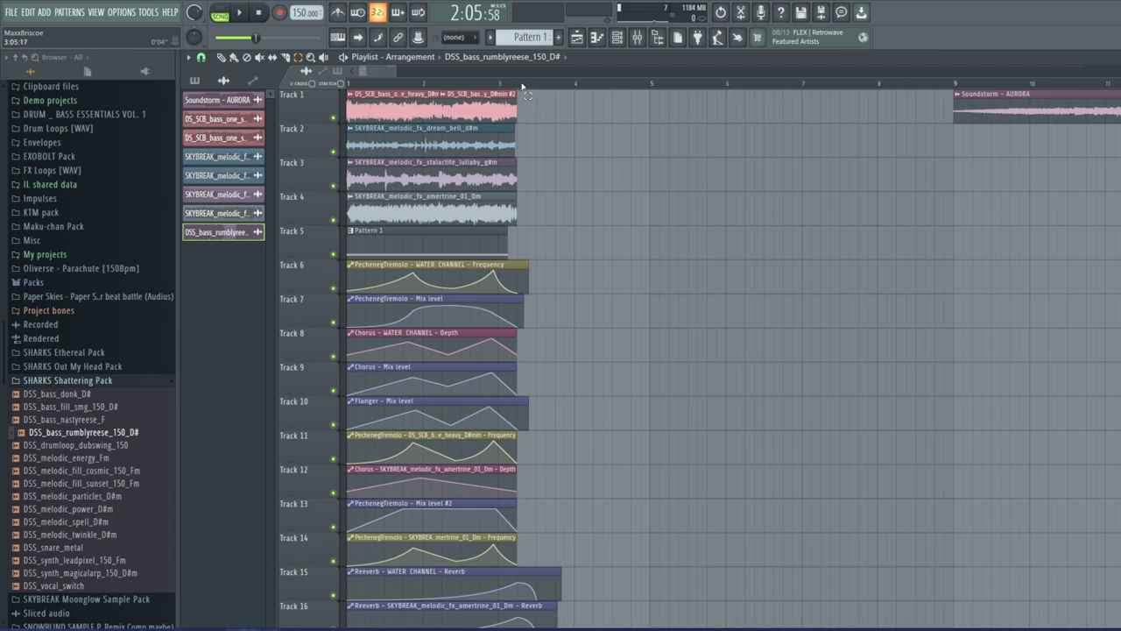
left_click_drag(537, 85, 348, 83)
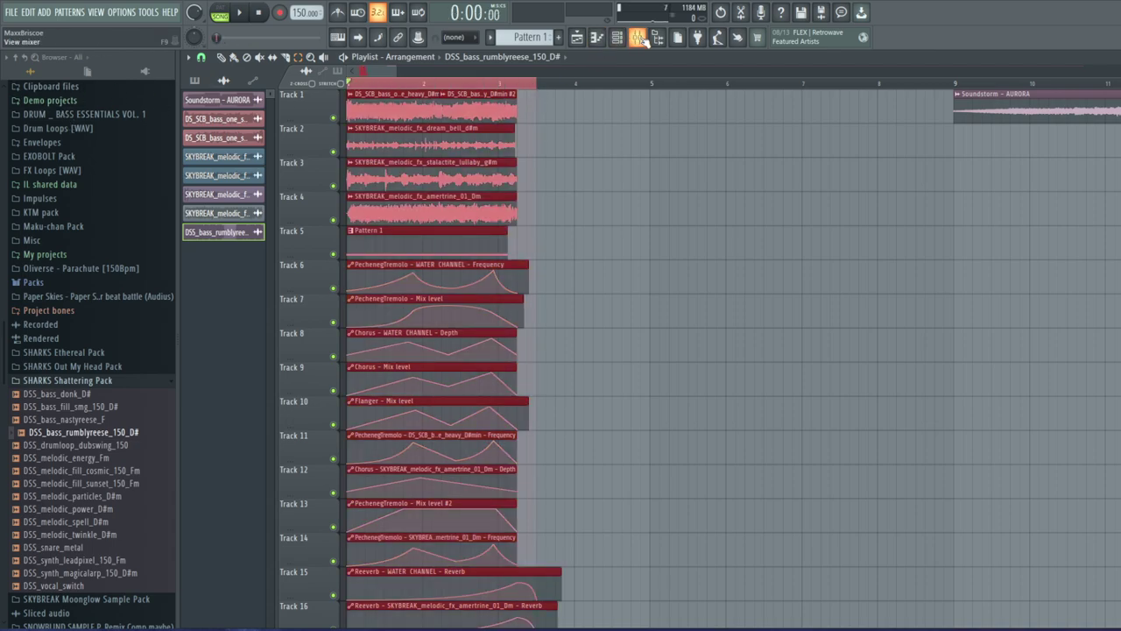
left_click(637, 36)
left_click(905, 224)
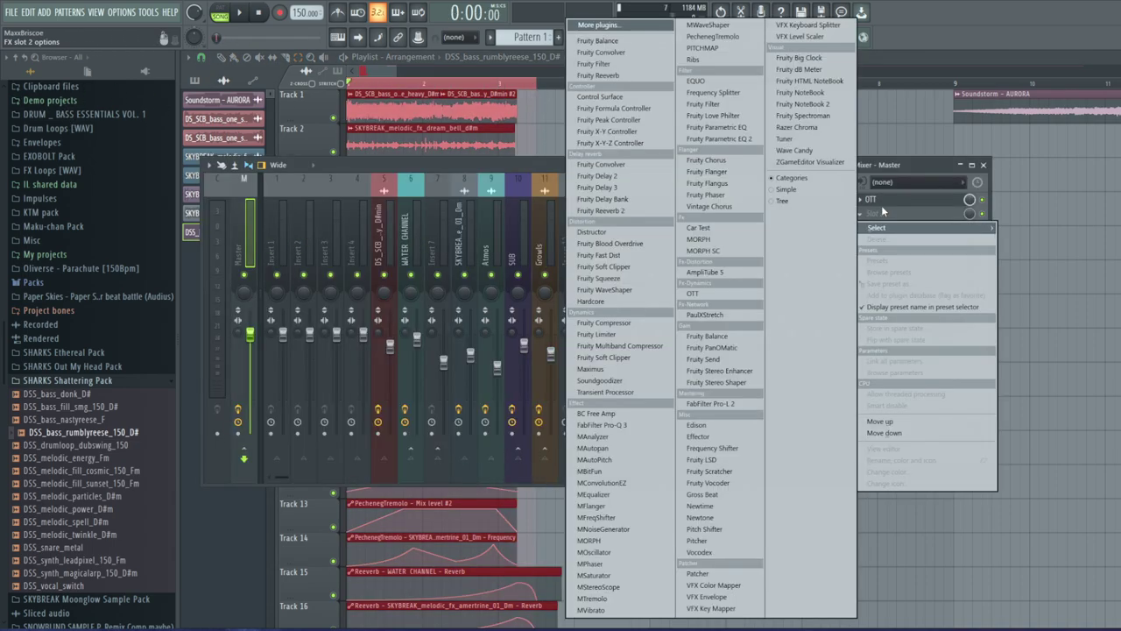
left_click(720, 163)
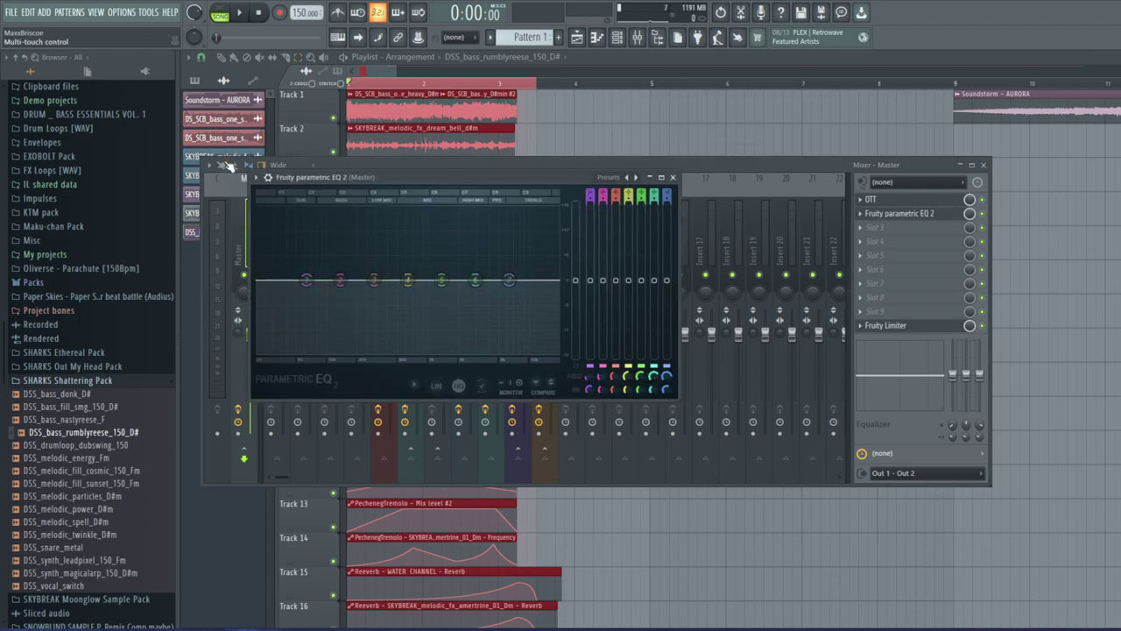
left_click(255, 177)
mouse_move(298, 224)
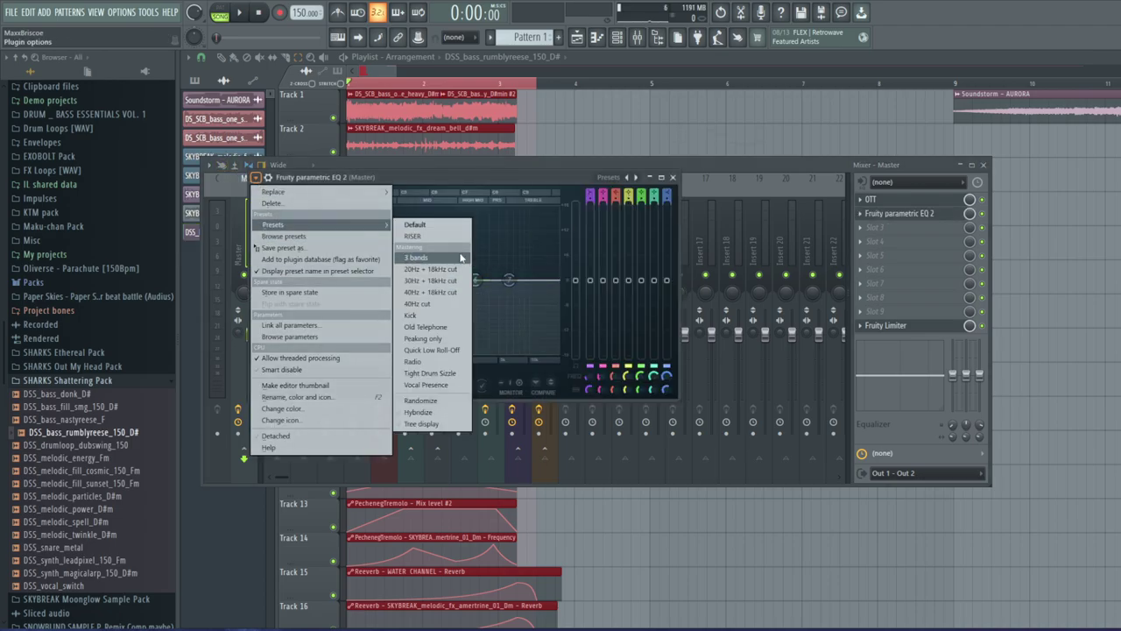
left_click(412, 236)
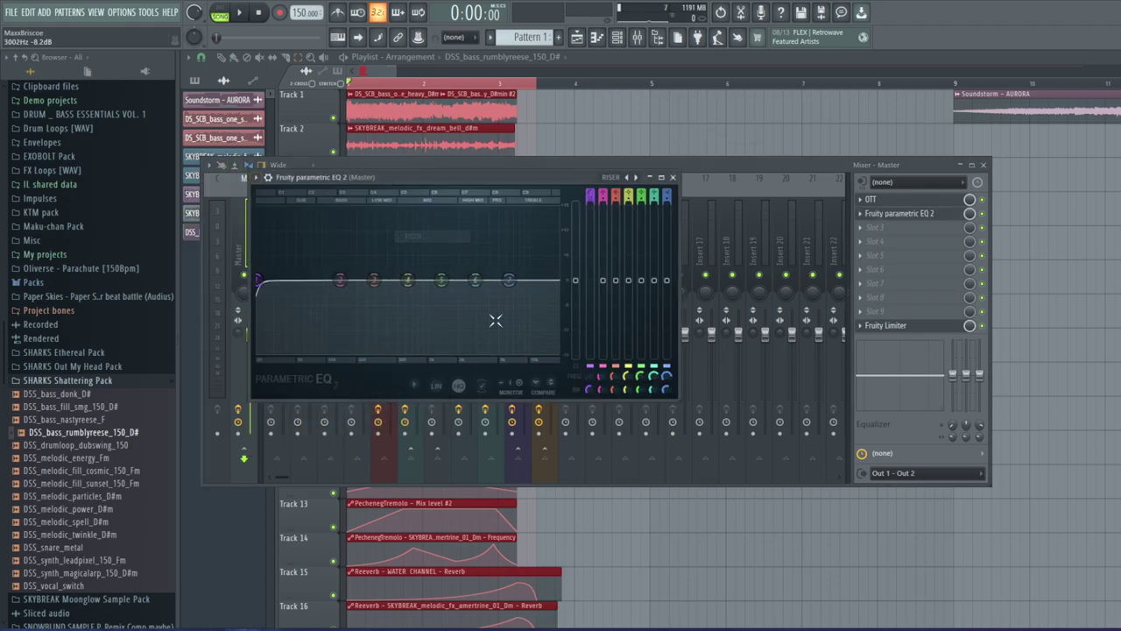
Add Fruity Stereo Enhancer to the Master's third effect slot and create an automation clip for its stereo separation
left_click(885, 229)
mouse_move(880, 242)
left_click(718, 370)
right_click(258, 206)
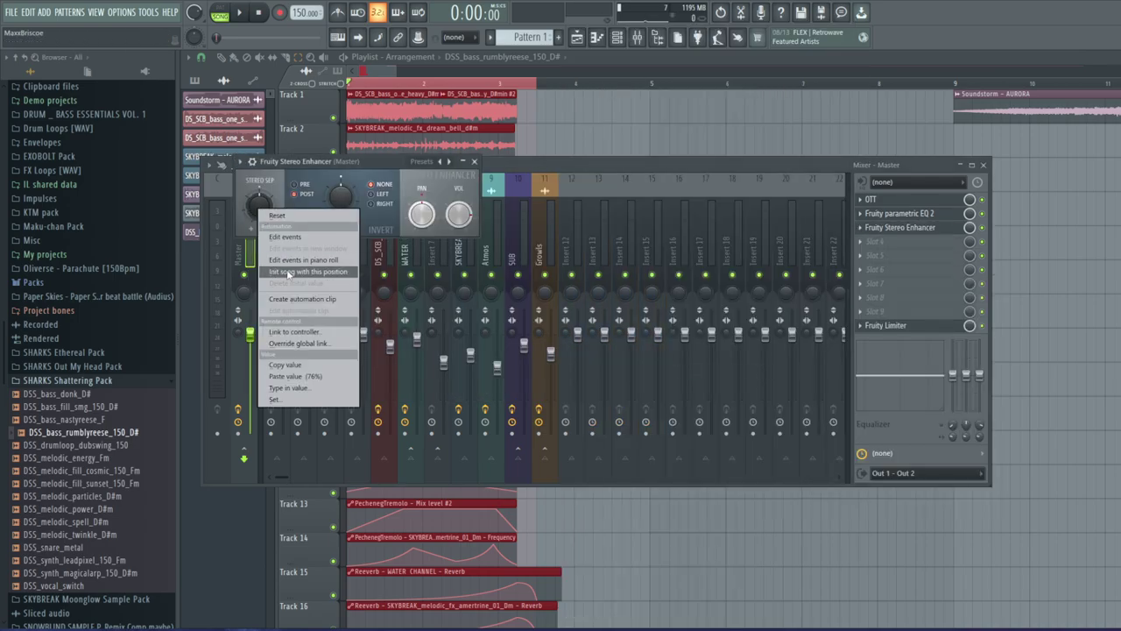
left_click(302, 298)
Create an automation clip for the Band 1 frequency of the Master's Parametric EQ 2
left_click(902, 213)
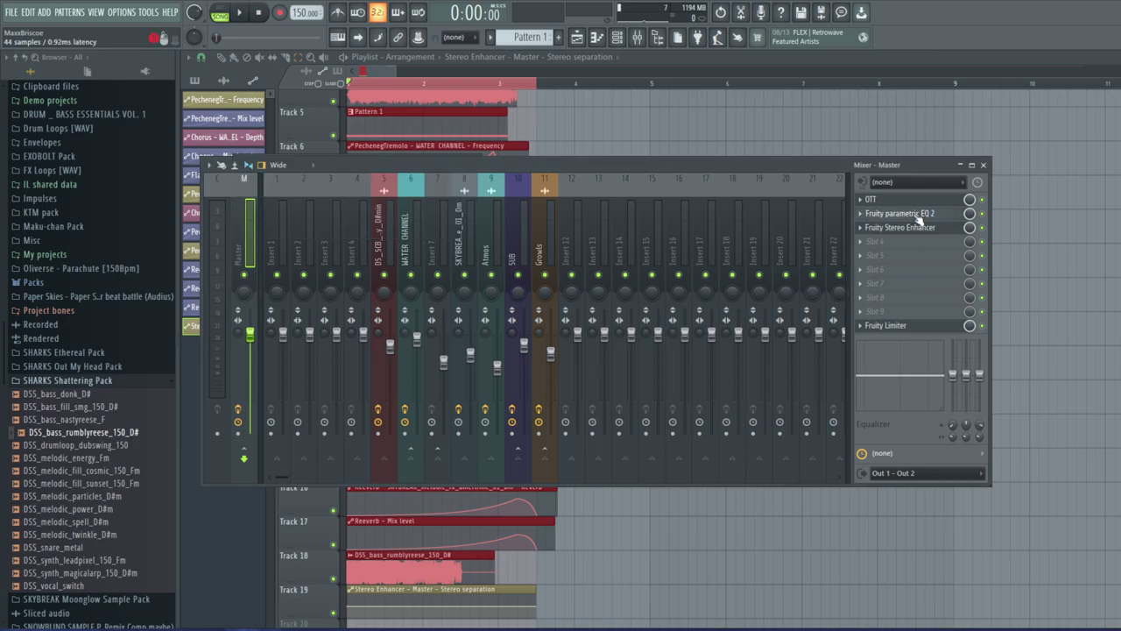
right_click(588, 378)
left_click(622, 480)
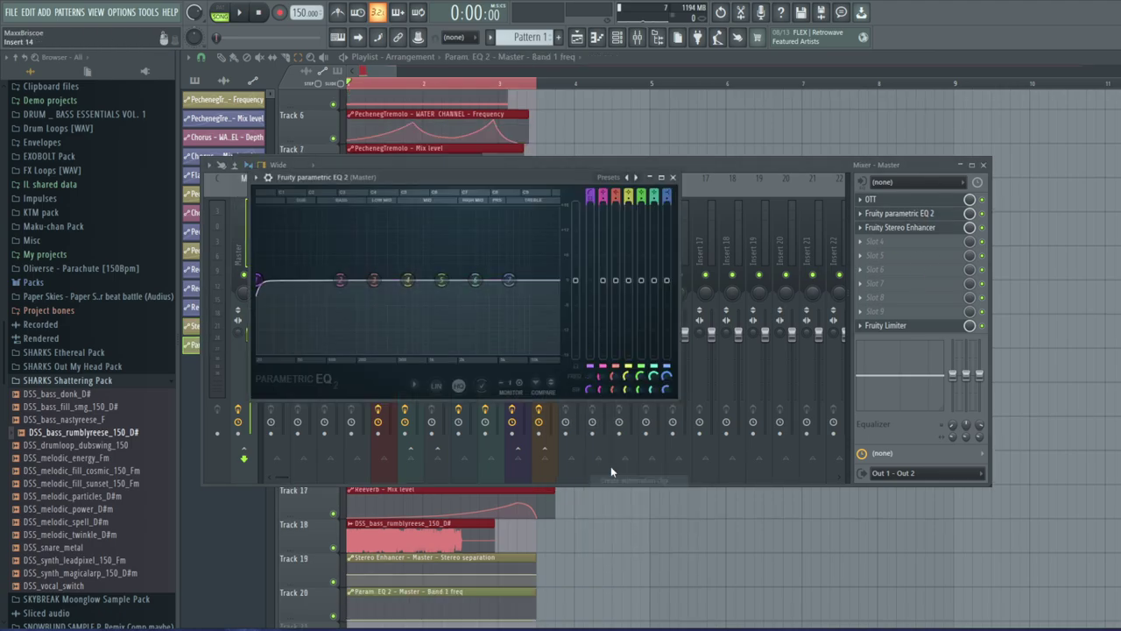
Create an automation clip for the mix level of the Master's Parametric EQ 2 and return to the playlist
left_click(375, 57)
left_click_drag(394, 72, 379, 72)
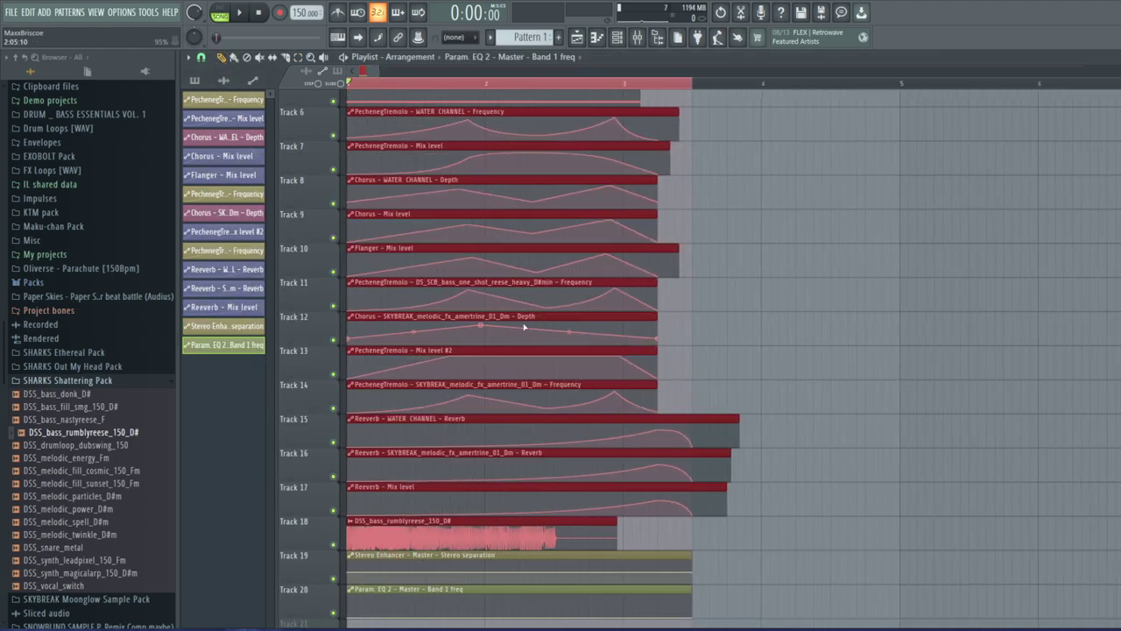
scroll(528, 328, "down", 5)
left_click(637, 39)
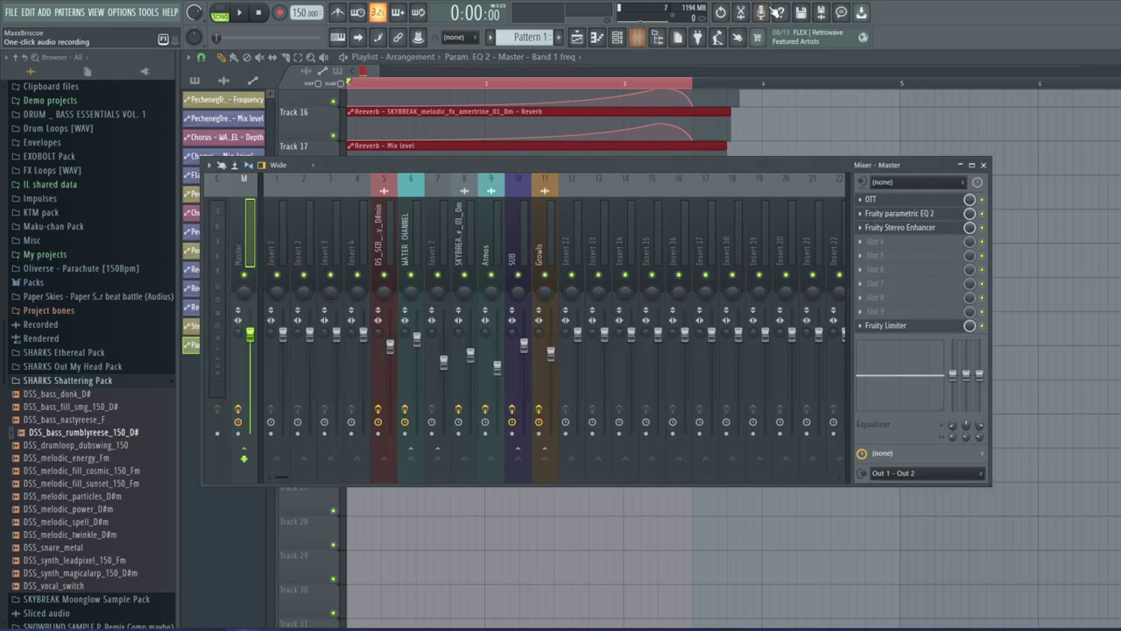
right_click(969, 220)
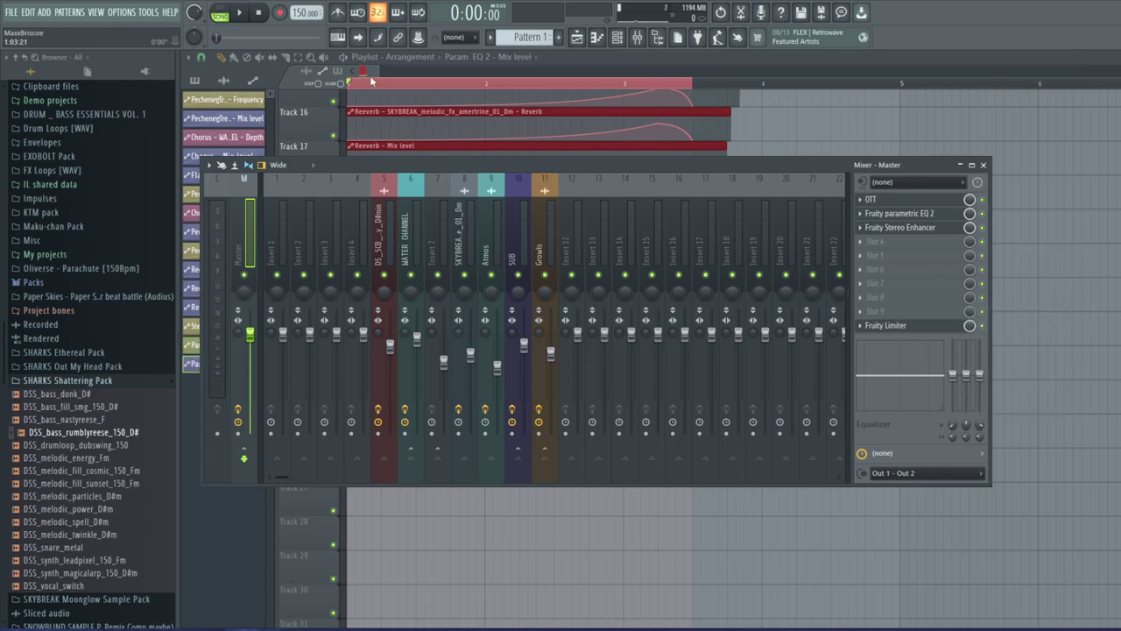
key("F9")
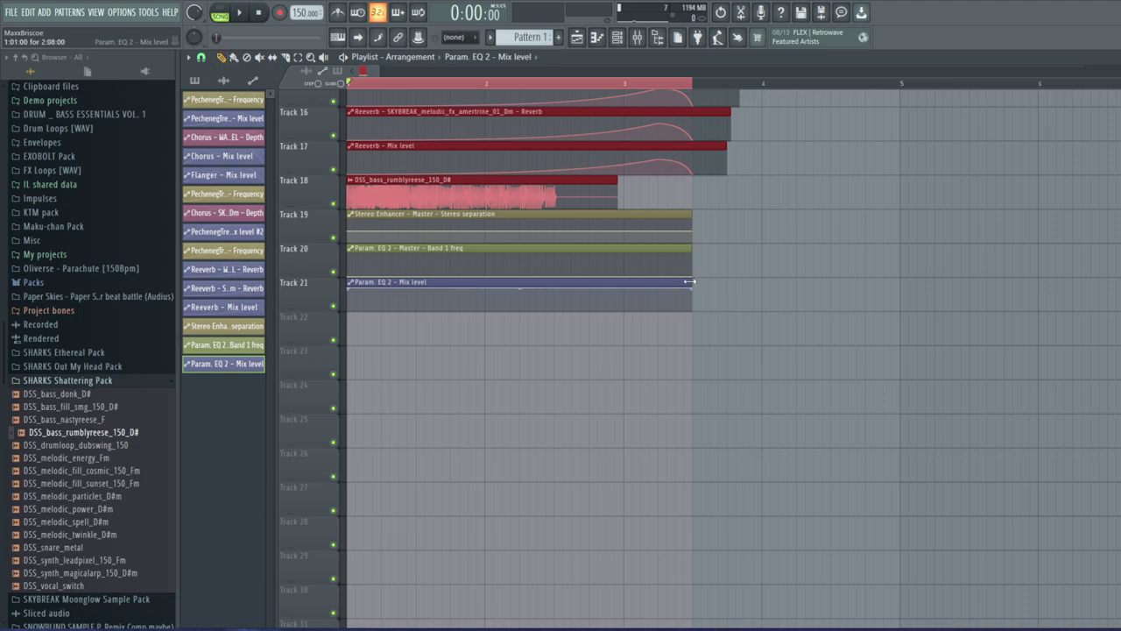
Extend the EQ mix level clip to bar 4 and shape it to jump up at its start and drop vertically around bar 3.5
left_click_drag(690, 281, 761, 284)
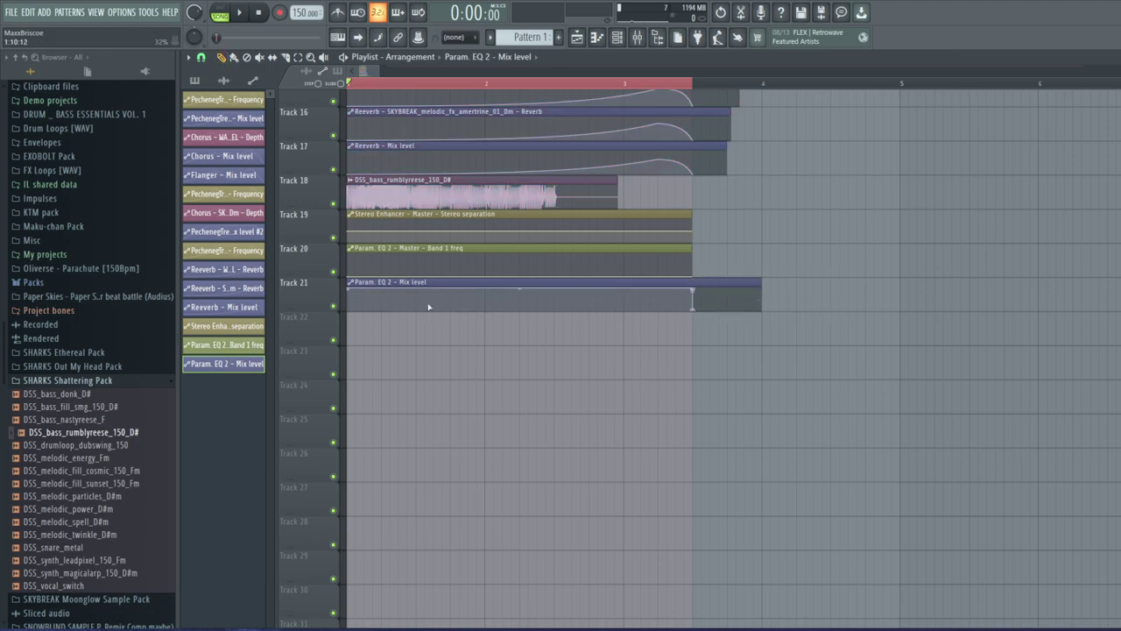
left_click_drag(348, 289, 287, 260)
right_click(370, 304)
Shape the EQ Band 1 frequency automation on Track 20 into a smooth rise to bar 3, a plateau and a curved fall
scroll(574, 282, "up", 1)
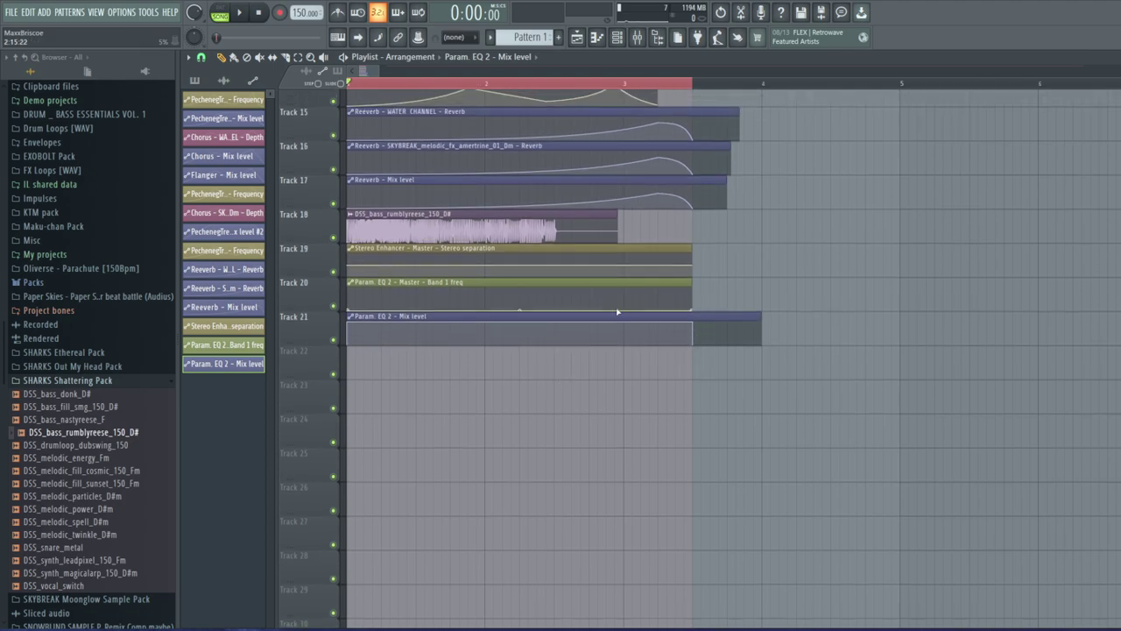
left_click_drag(615, 308, 621, 304)
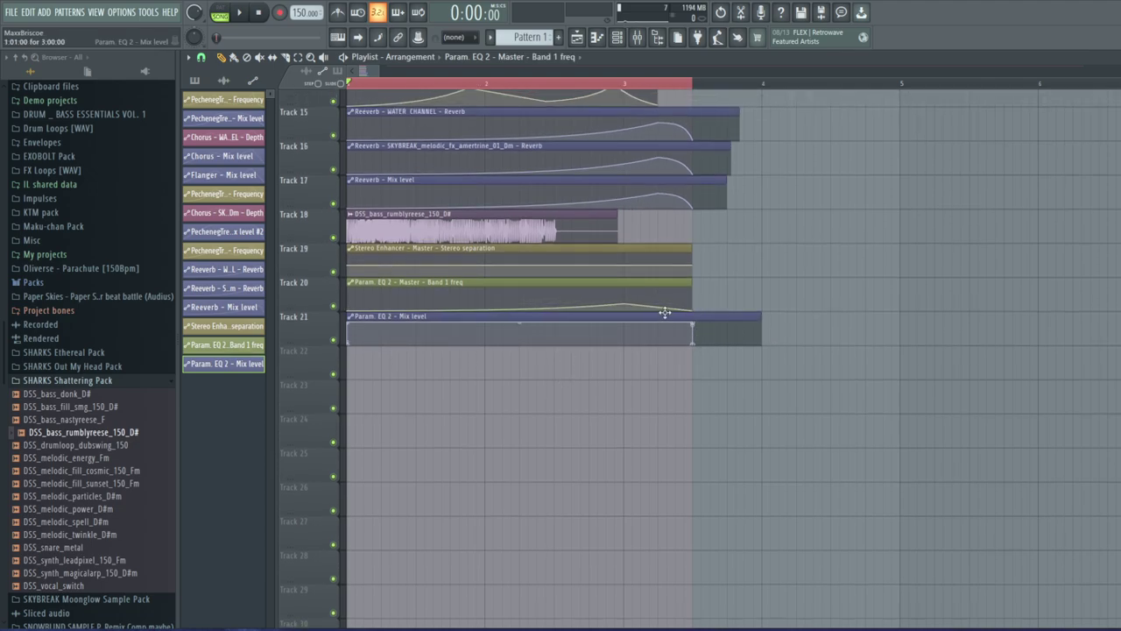
left_click_drag(486, 311, 520, 309)
left_click_drag(624, 303, 626, 301)
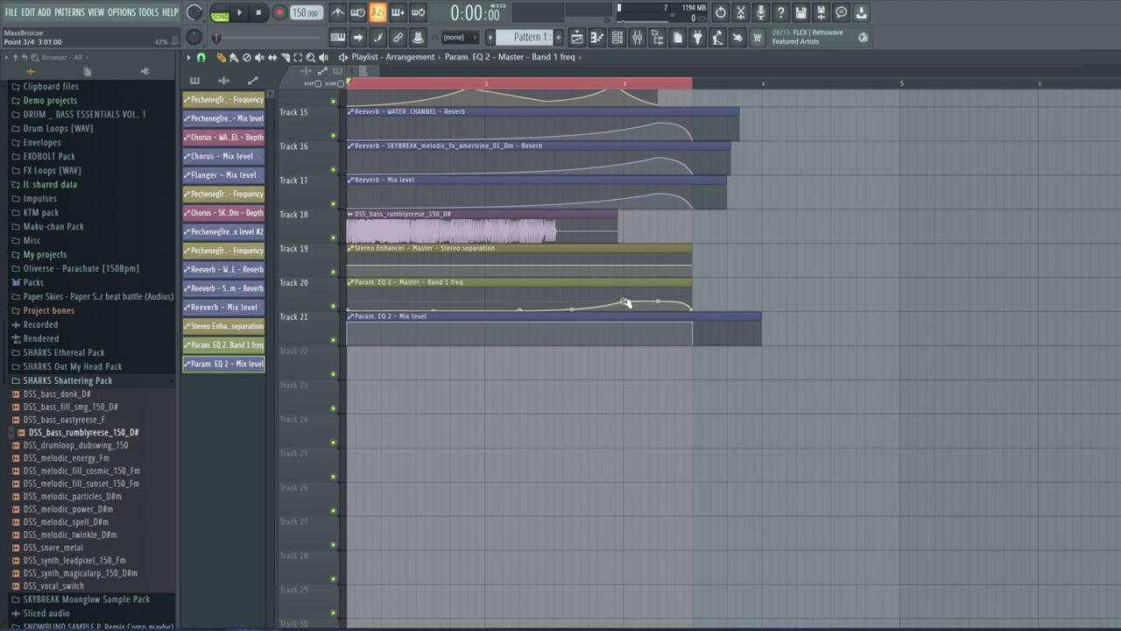
left_click_drag(524, 310, 487, 316)
left_click_drag(623, 302, 625, 304)
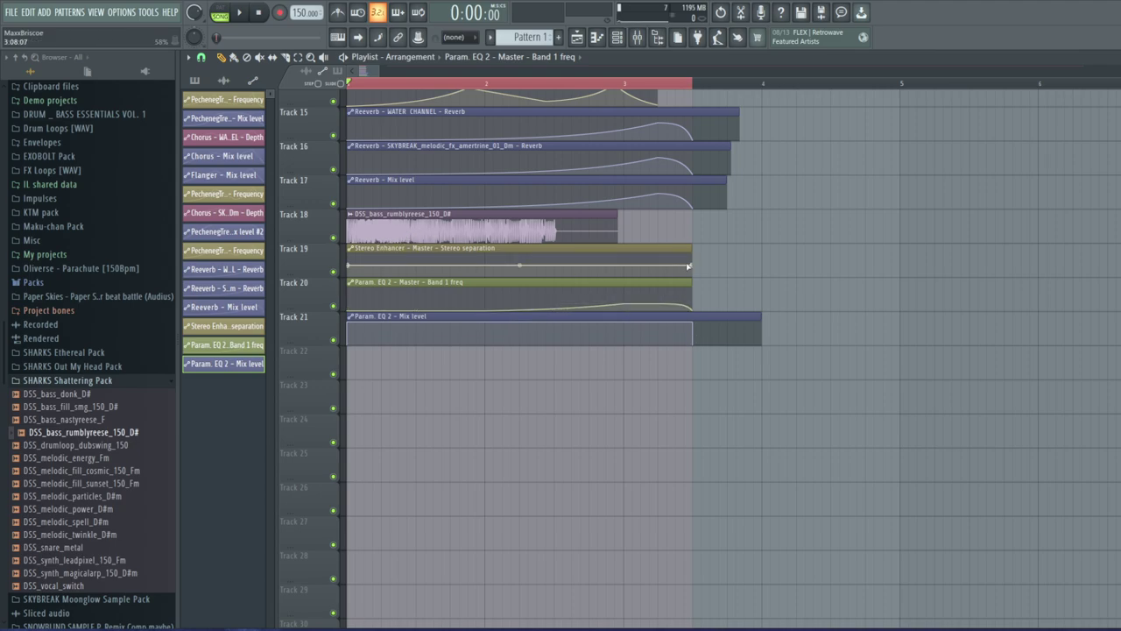
Shape the stereo separation automation to rise smoothly to bar 3, hold and curve down, and extend the clip slightly past its last point
right_click(688, 266)
left_click(727, 460)
right_click(555, 266)
right_click(556, 266)
left_click(604, 470)
right_click(624, 261)
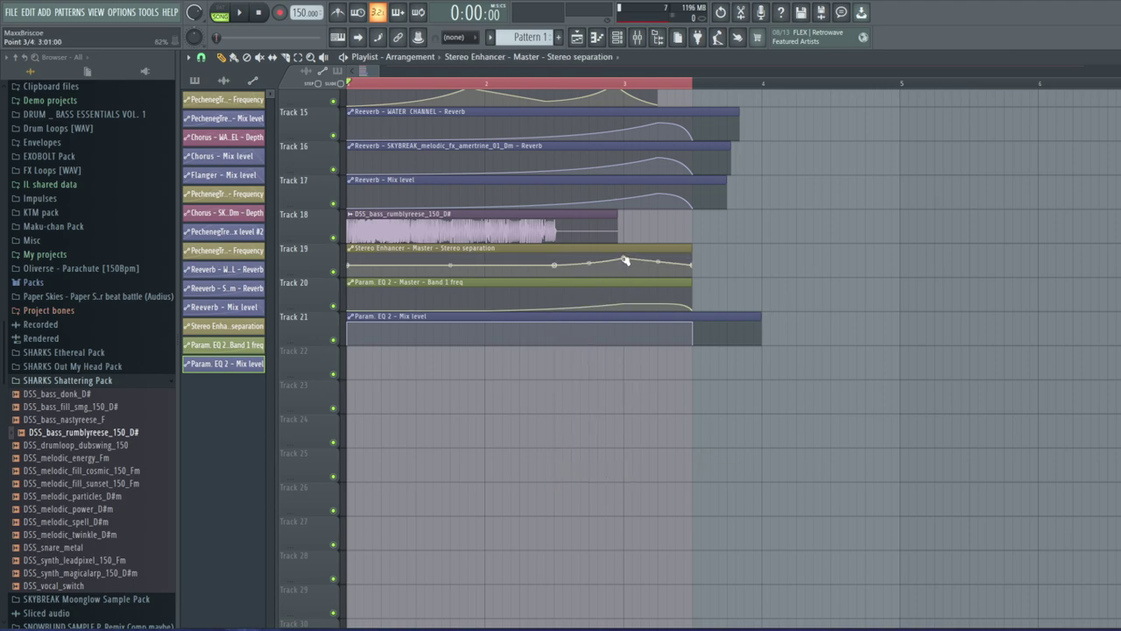
left_click_drag(691, 252, 703, 252)
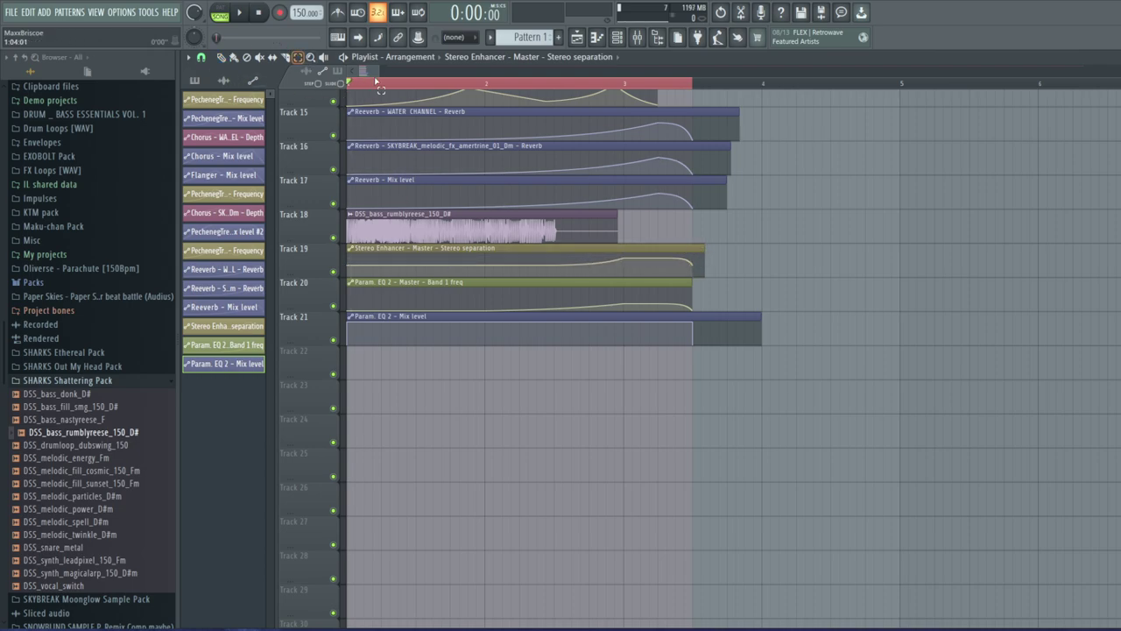
Review the audio layers and all automation clips from Track 1 down to Track 21 in the arrangement
scroll(377, 67, "down", 3)
scroll(563, 212, "up", 10)
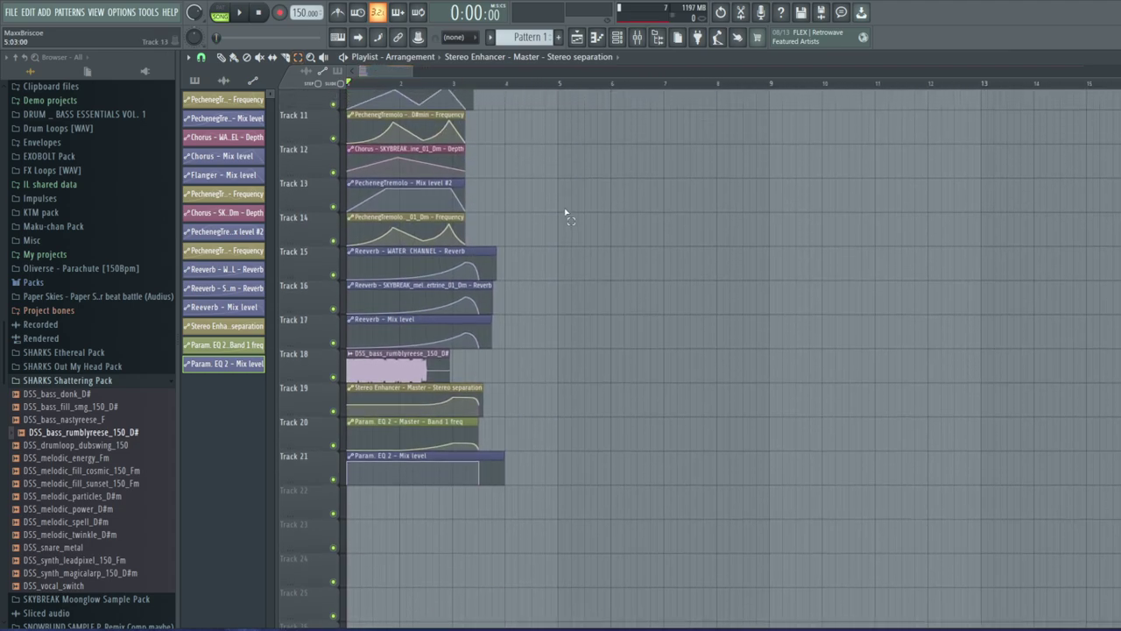
scroll(552, 230, "up", 4)
scroll(547, 308, "down", 11)
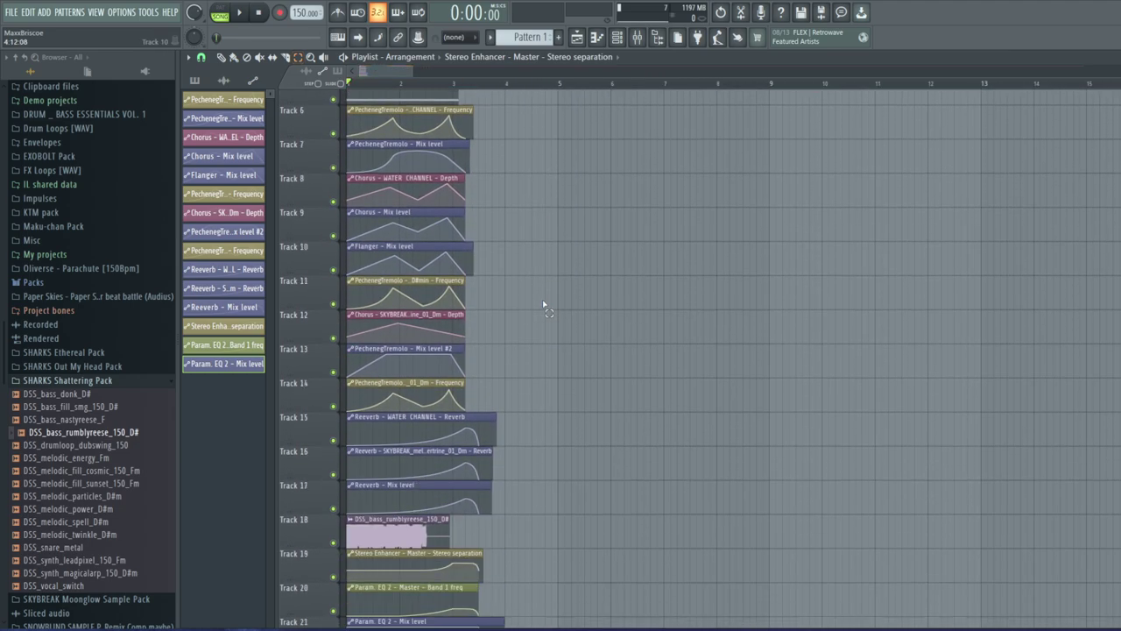
scroll(545, 298, "up", 4)
scroll(550, 267, "down", 5)
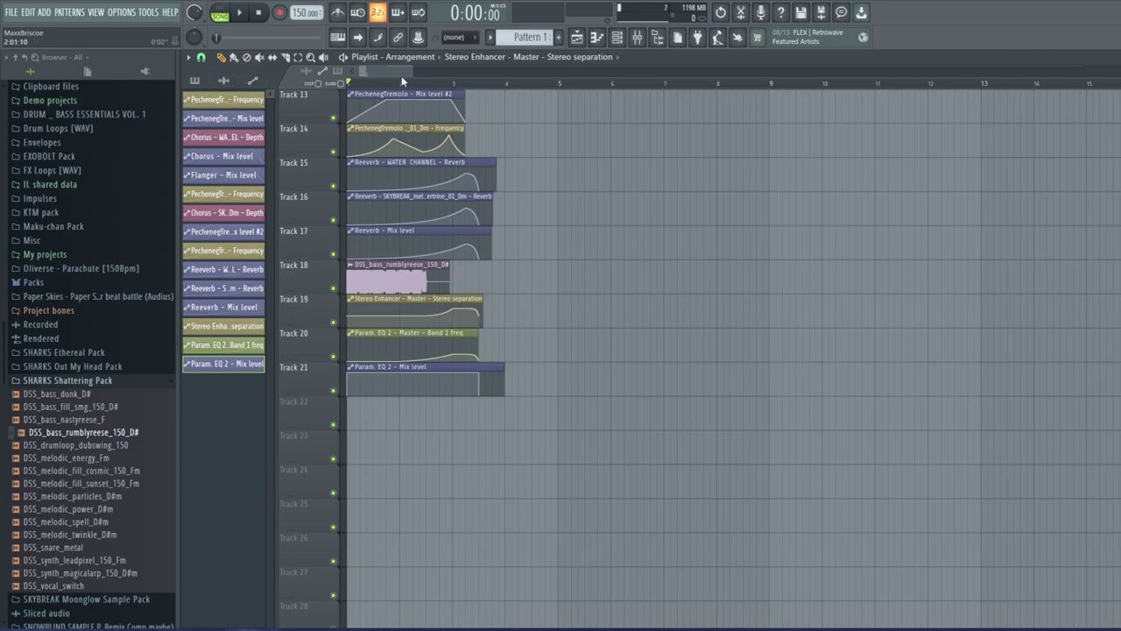
scroll(438, 85, "down", 1)
scroll(563, 295, "up", 6)
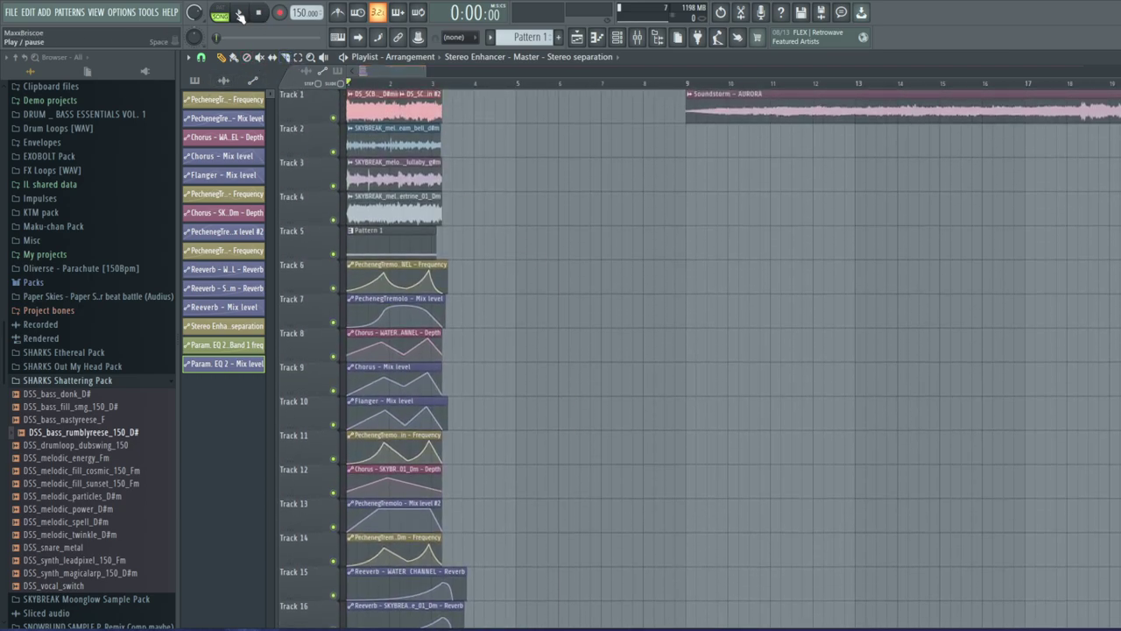
Play the arrangement from the start with the new master EQ and stereo separation automations, then stop playback
left_click(240, 16)
scroll(499, 225, "down", 5)
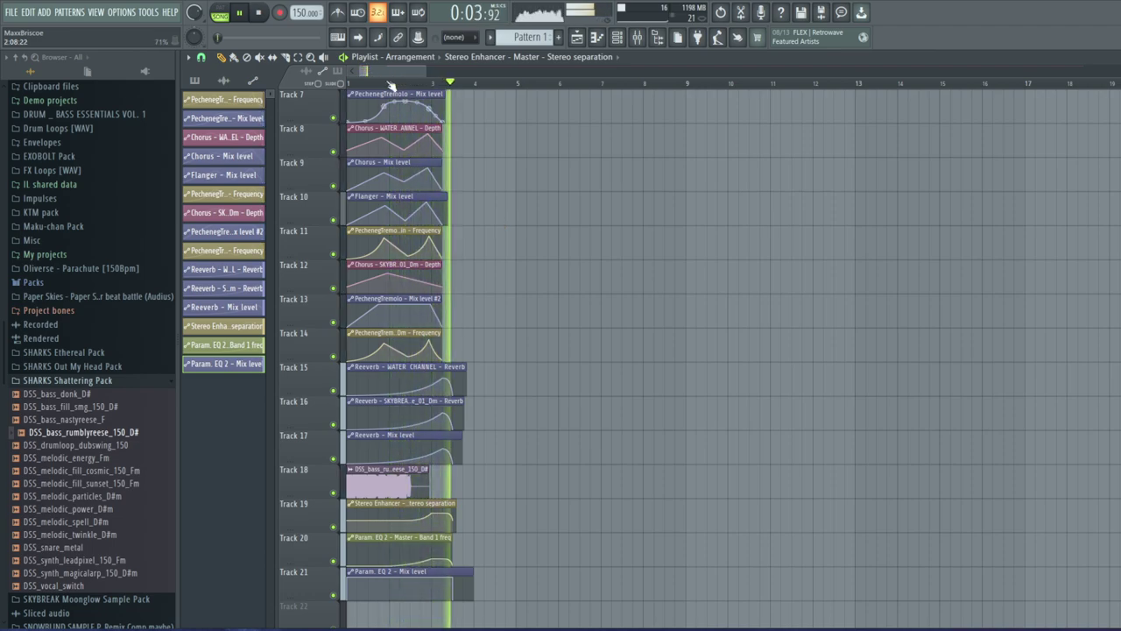
left_click(259, 14)
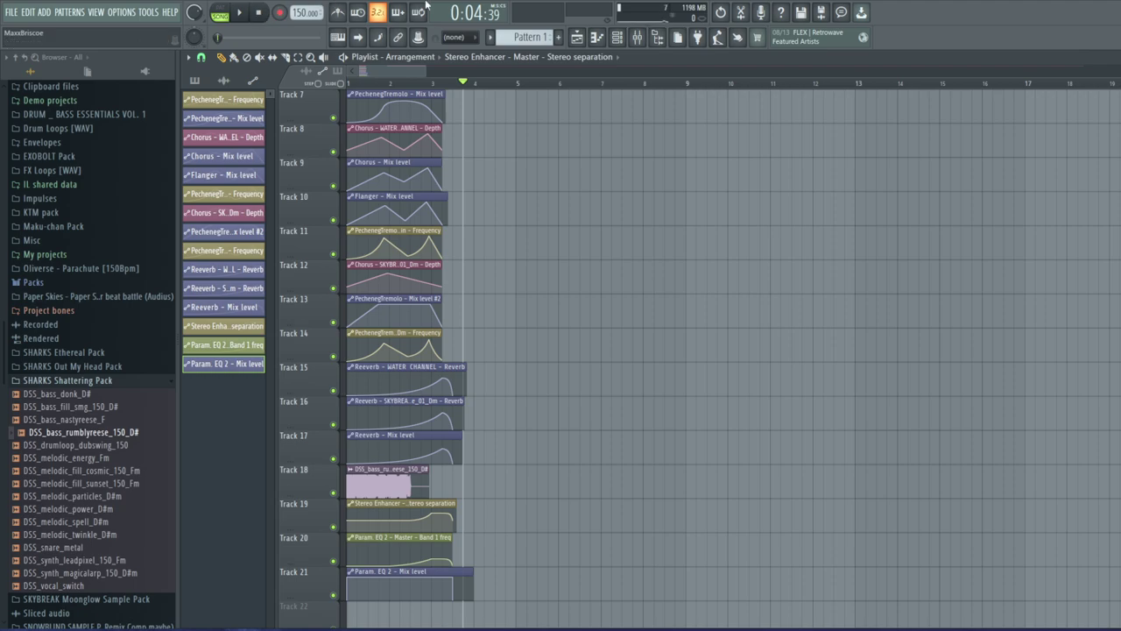
Open the channel settings of the SS_BassOneShot_AURORAClone_F#m50_150bpm clip at bar 5 and set its pitch shift to -400 cents
left_click_drag(425, 71, 381, 78)
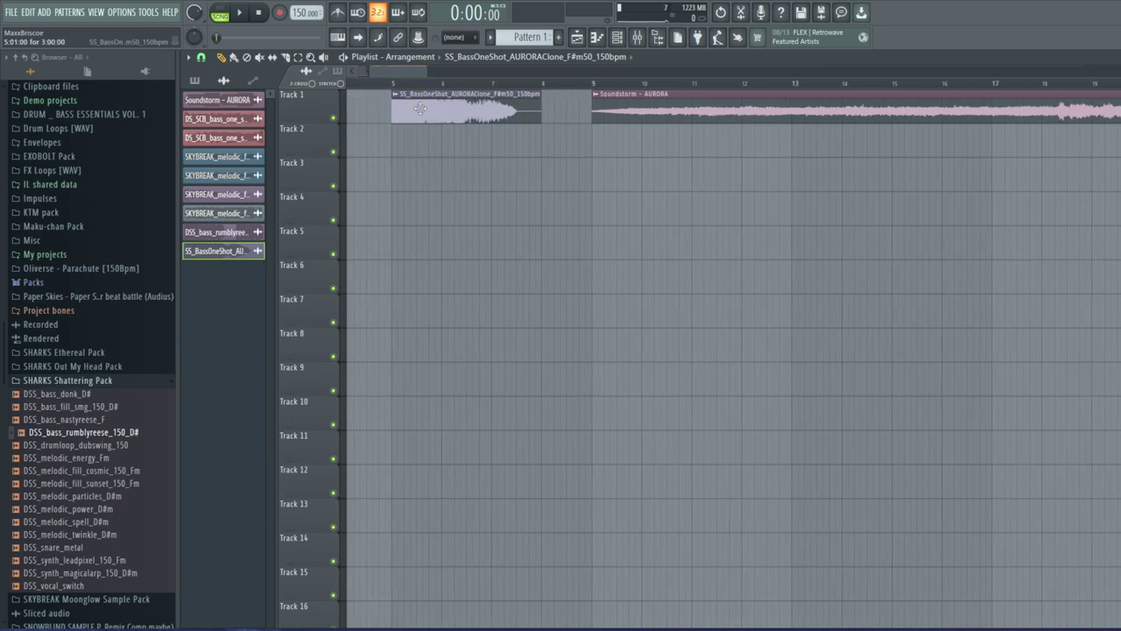
left_click(398, 95)
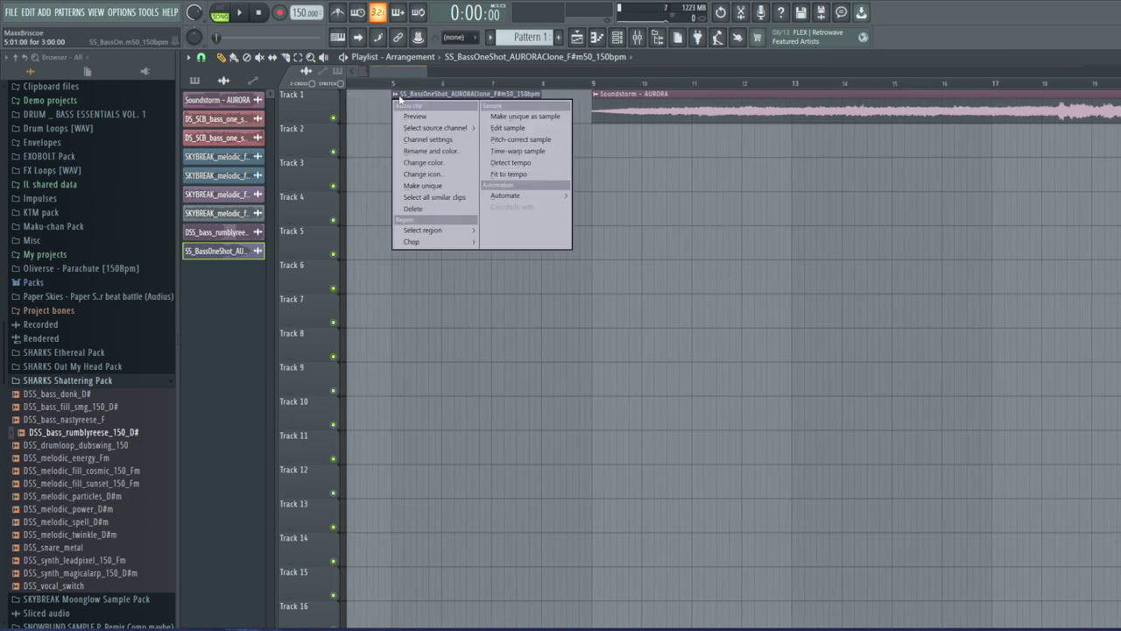
left_click(429, 140)
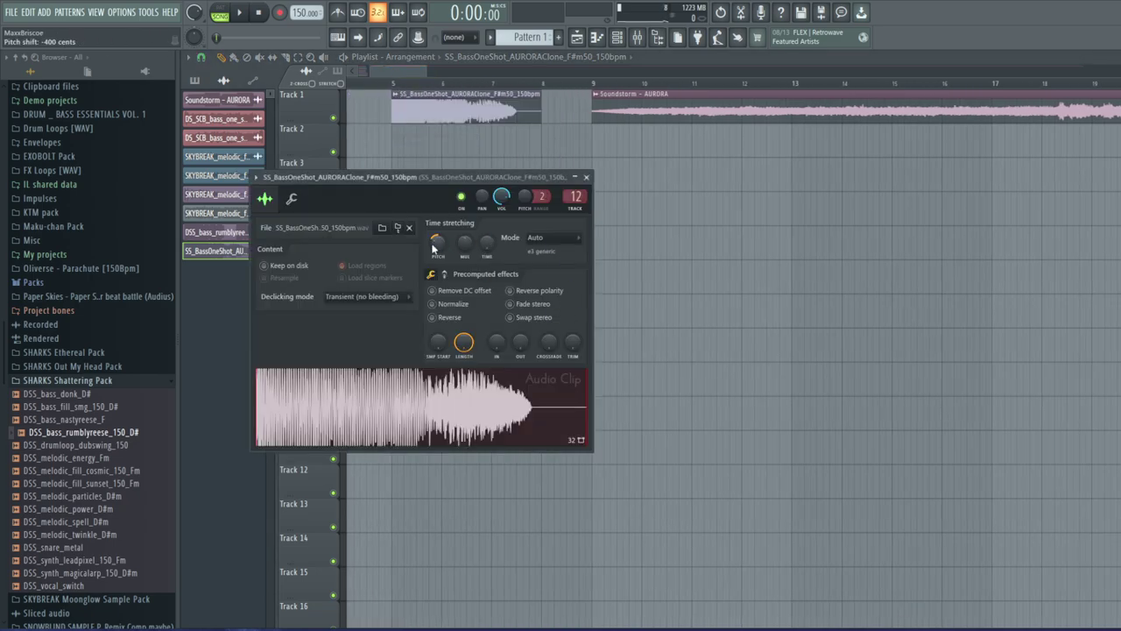
Play the SS_BassOneShot_AURORAClone clip from bar 5, replay it from the same bar to compare it with the new bass, then pause
left_click_drag(414, 70, 414, 72)
left_click(395, 92)
left_click(386, 69)
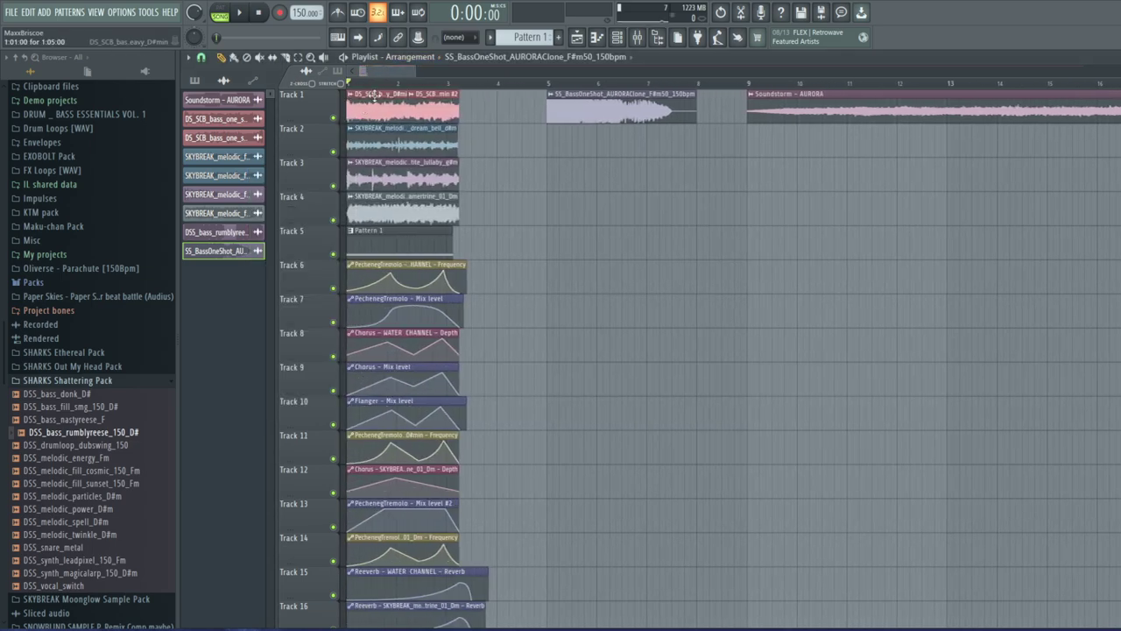
left_click_drag(387, 70, 395, 69)
left_click(368, 83)
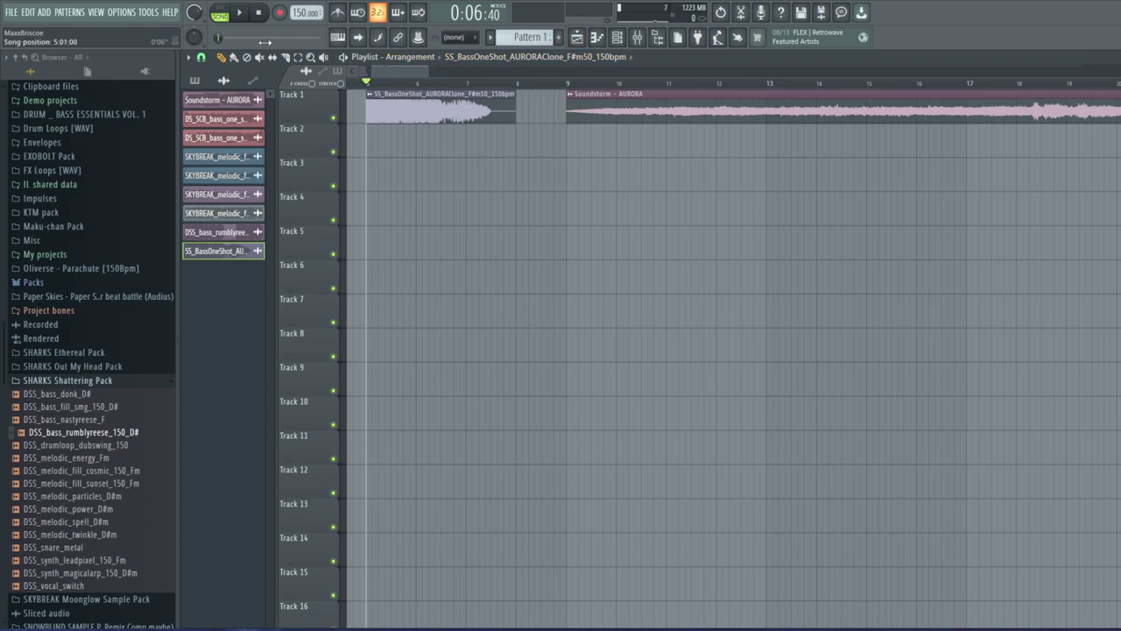
key("space")
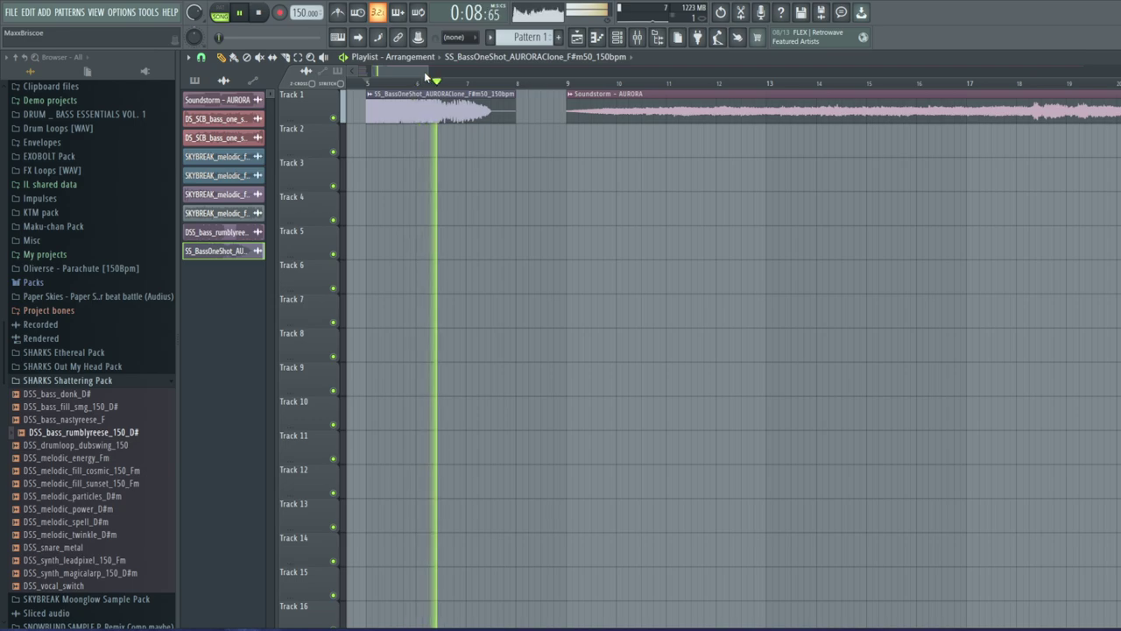
mouse_move(422, 72)
left_mouse_down()
mouse_move(632, 77)
mouse_move(463, 71)
mouse_move(379, 81)
mouse_move(415, 72)
left_mouse_up()
left_click(547, 85)
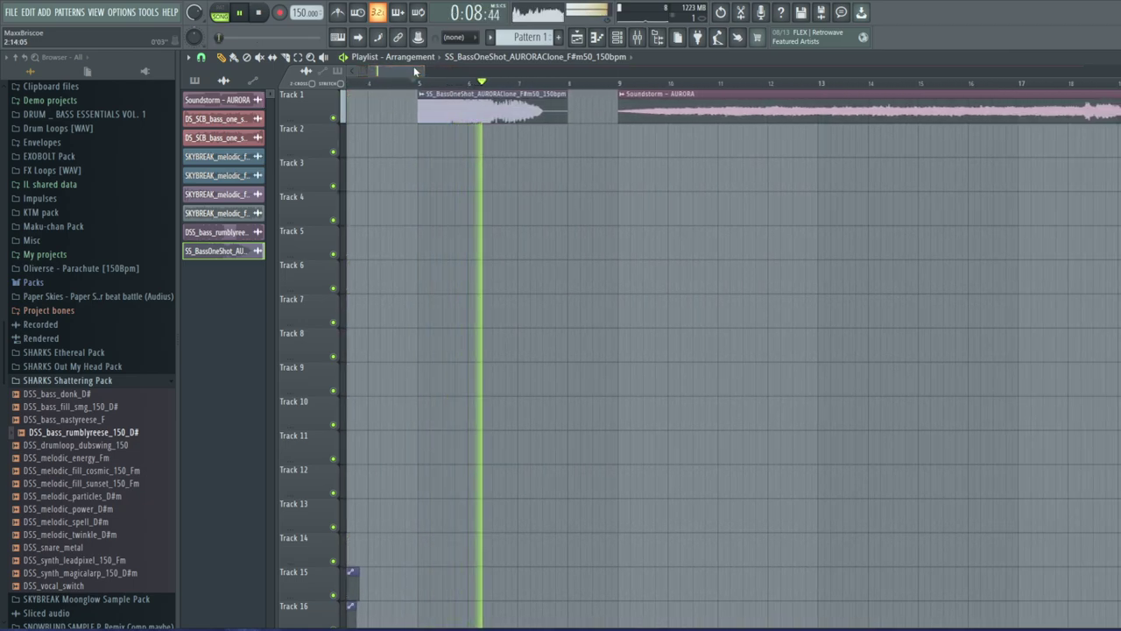
left_click(242, 13)
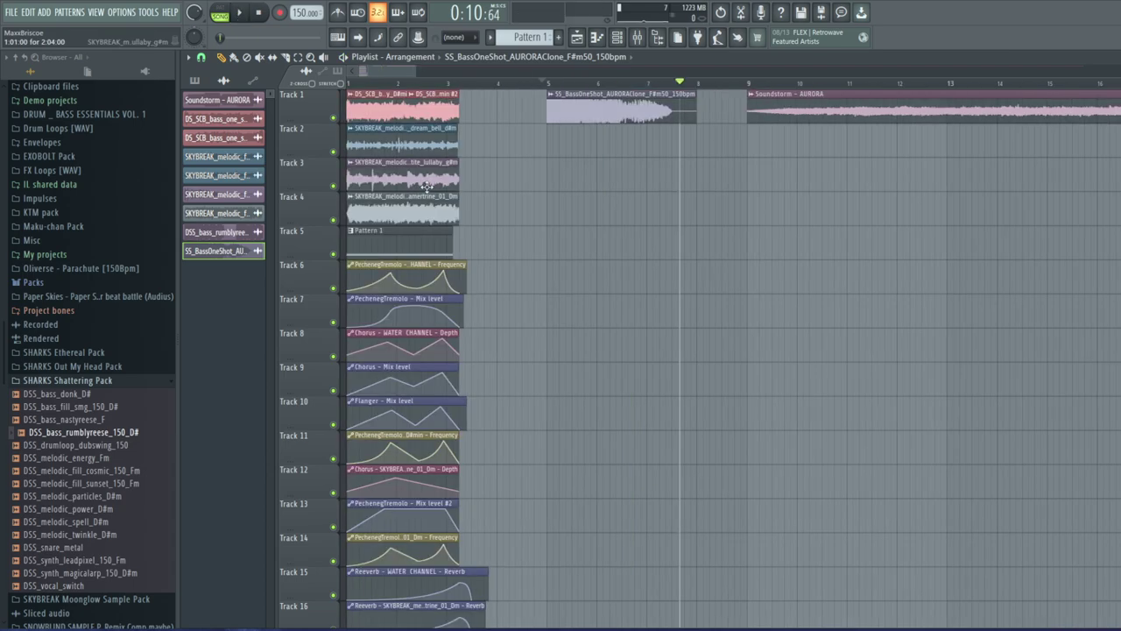
Delete the SS_BassOneShot_AURORAClone comparison clip at bar 5 on Track 1
scroll(464, 197, "down", 4)
scroll(505, 205, "up", 3)
mouse_move(415, 71)
left_mouse_down()
mouse_move(450, 77)
mouse_move(408, 76)
left_mouse_up()
scroll(531, 215, "up", 1)
right_click(596, 98)
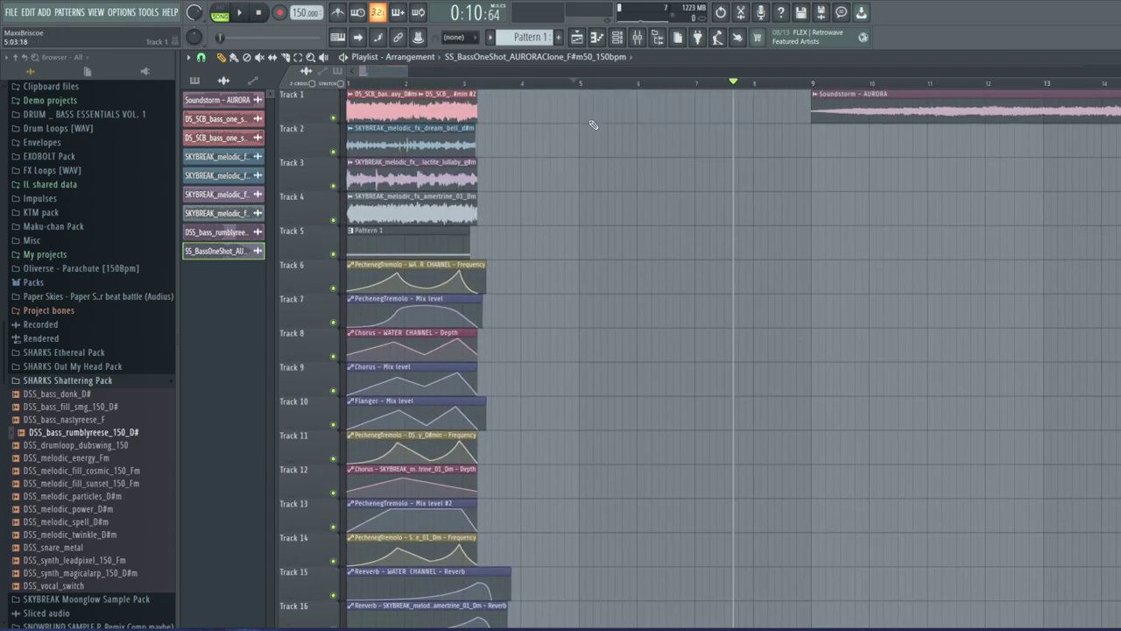
Review the layered audio, pattern and automation clips on Tracks 1 to 21, and return the playback position to the start
scroll(740, 67, "up", 5)
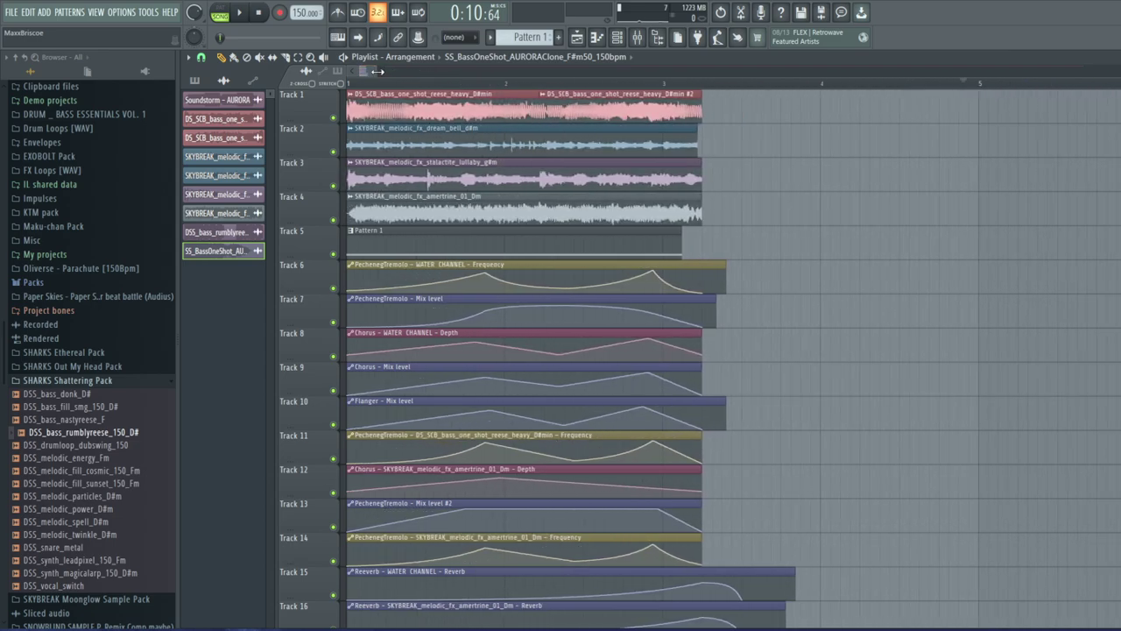
scroll(725, 350, "down", 2)
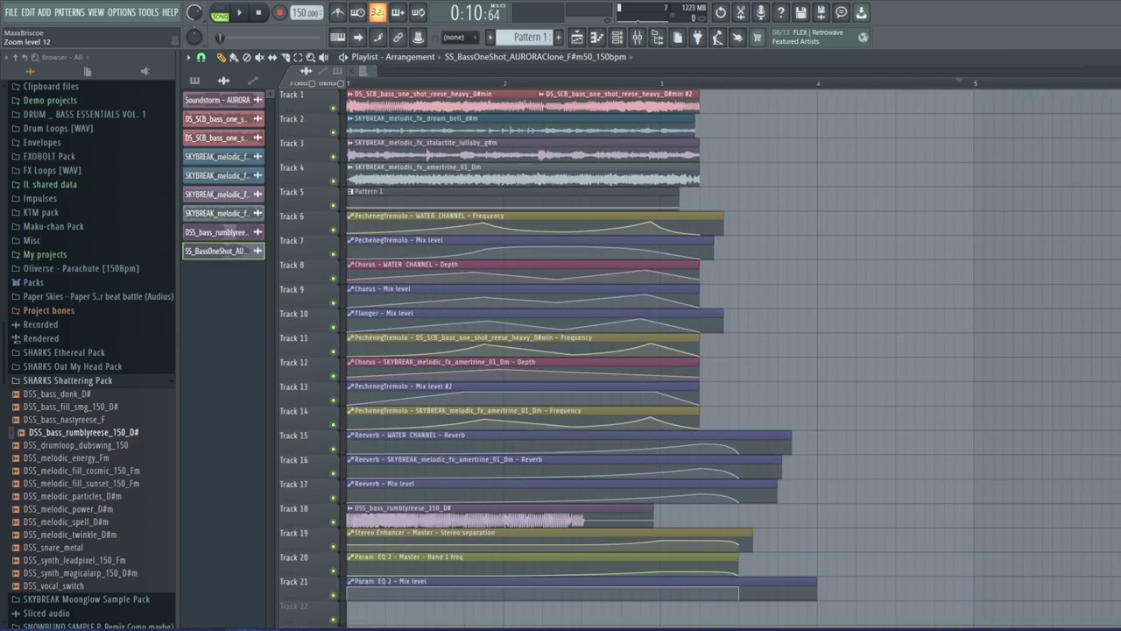
scroll(905, 188, "up", 1)
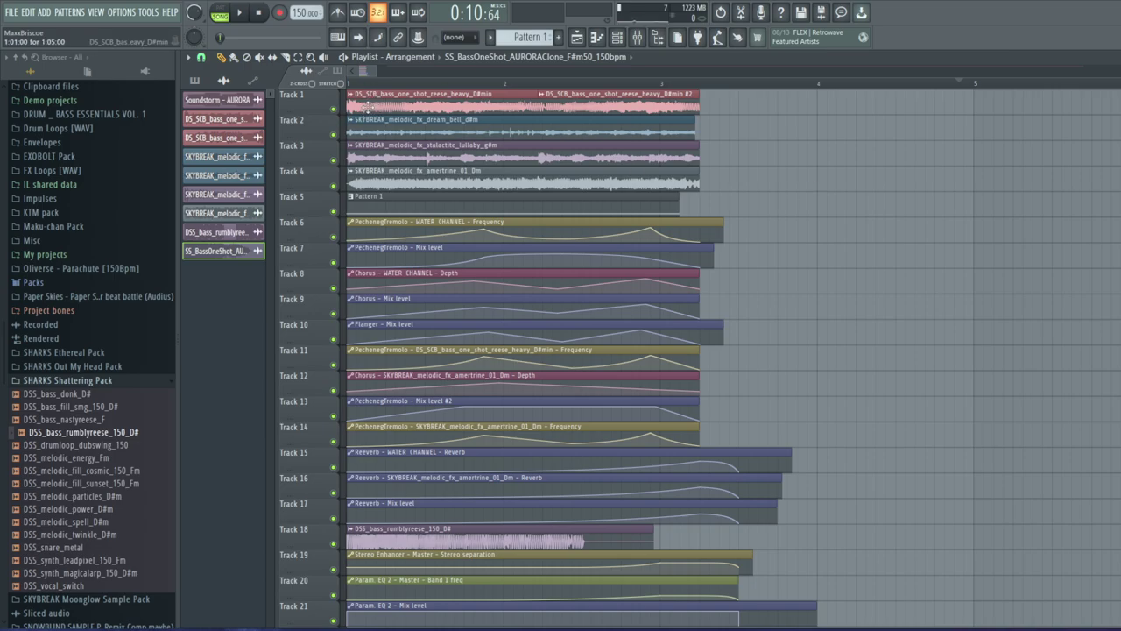
left_click_drag(378, 73, 391, 75)
scroll(495, 215, "down", 4)
scroll(455, 305, "up", 4)
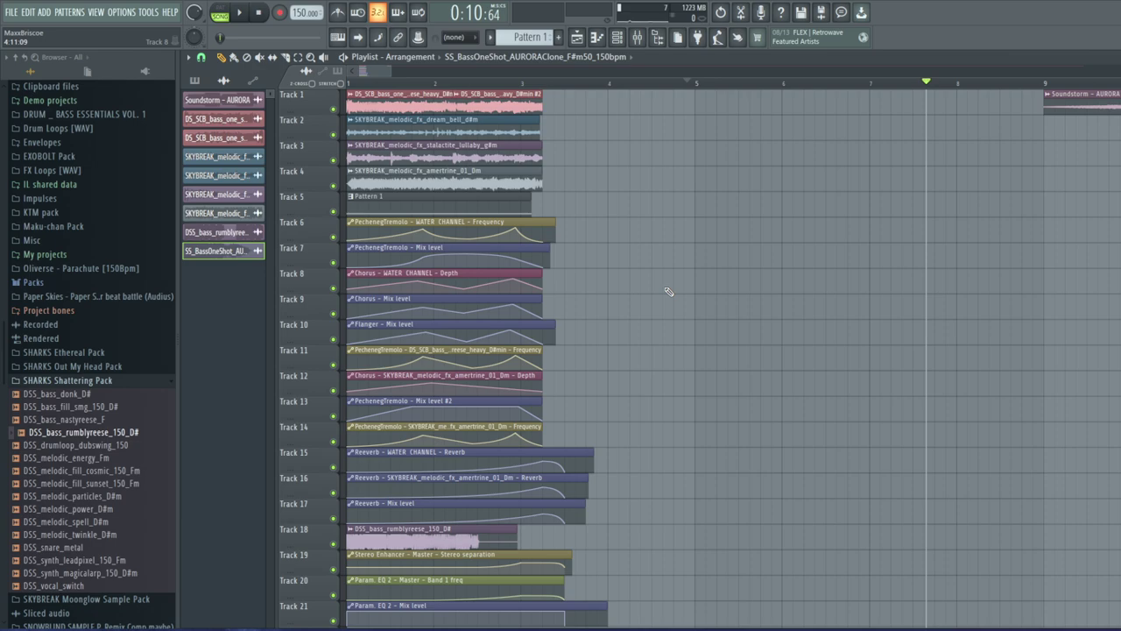
left_click(349, 83)
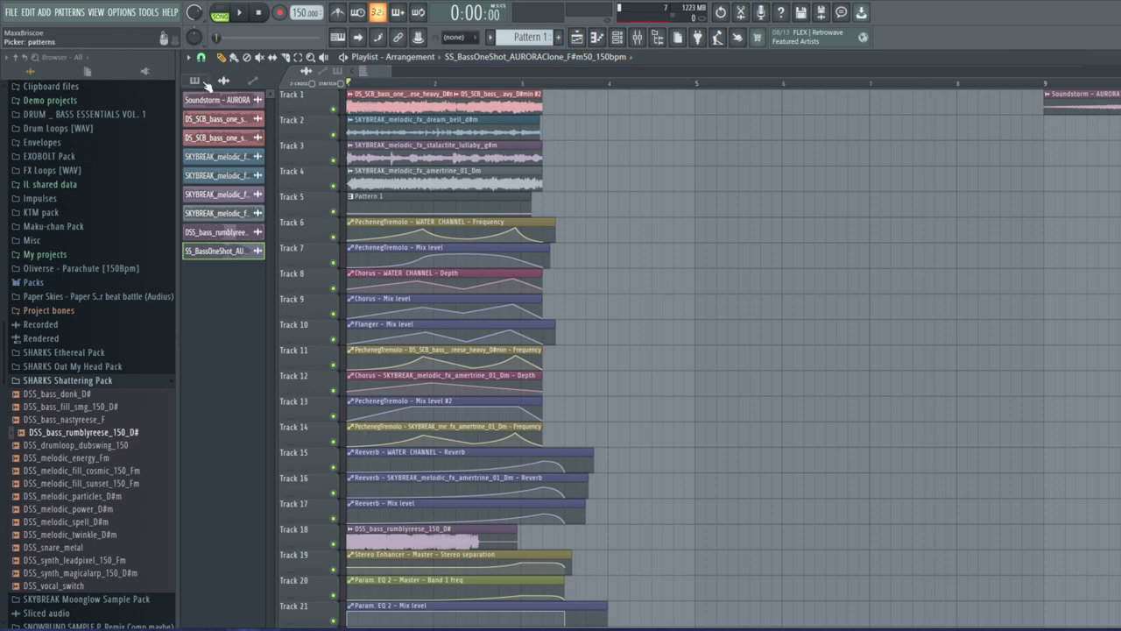
Place the SS_BassOneShot_AURORAClone sample at bar 5 on Track 2 and set its pitch shift to -400 cents in the channel settings
left_click(595, 59)
left_click(559, 174)
left_click(685, 122)
left_click_drag(686, 122, 694, 122)
left_click(699, 120)
left_click(722, 165)
left_click_drag(439, 241, 443, 248)
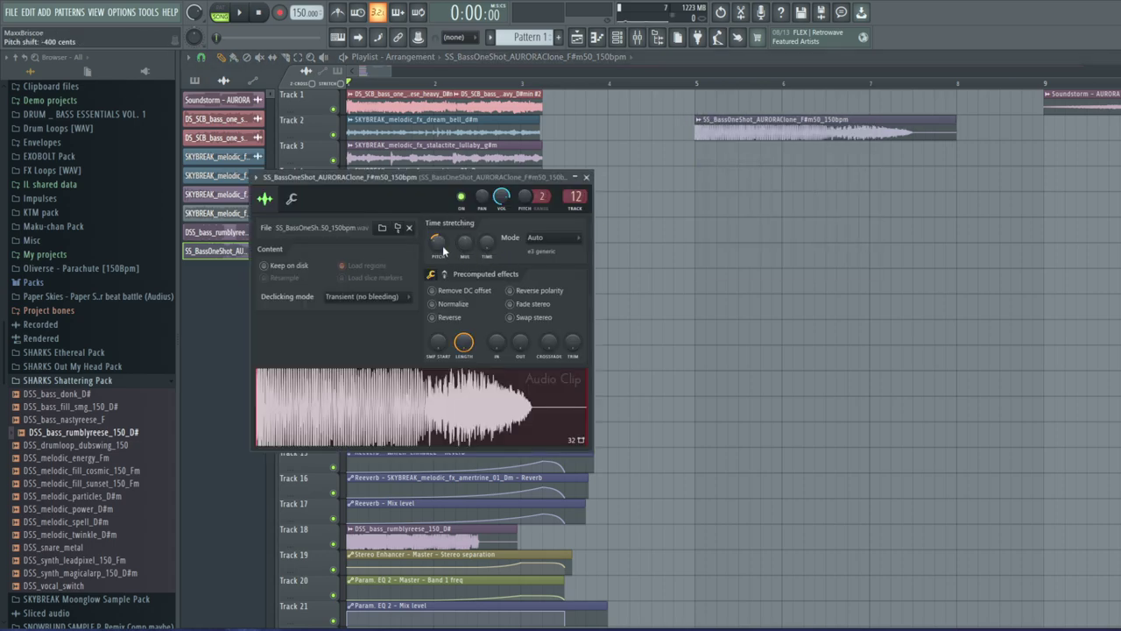
Play the AURORAClone clip from bar 5, raise its mixer track 12 fader slightly, and pause playback
left_click(695, 82)
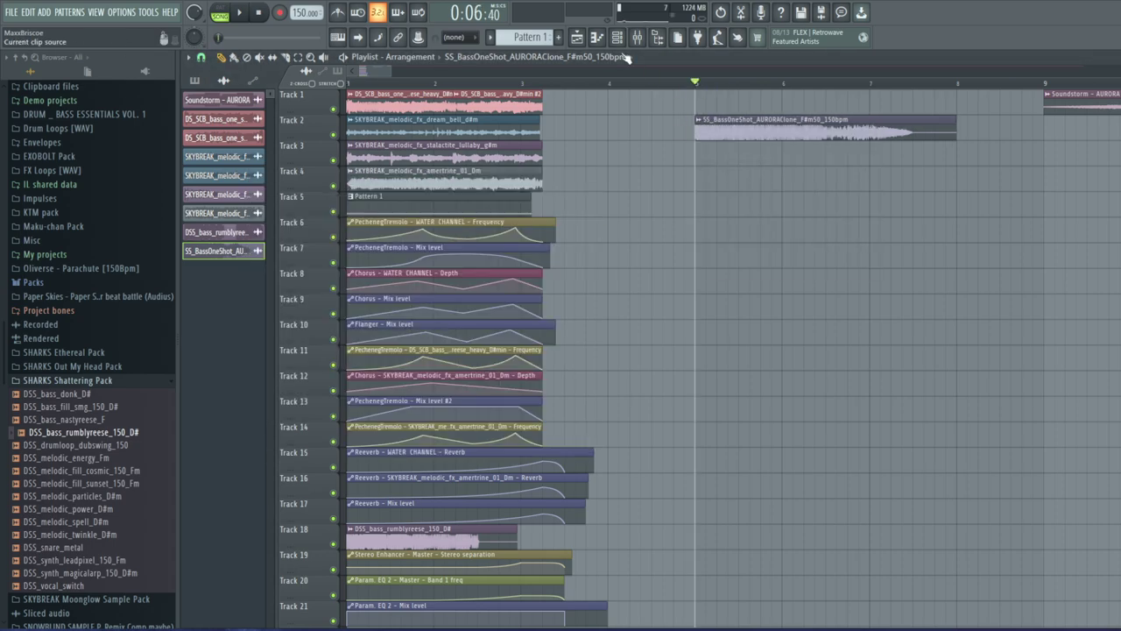
left_click(636, 37)
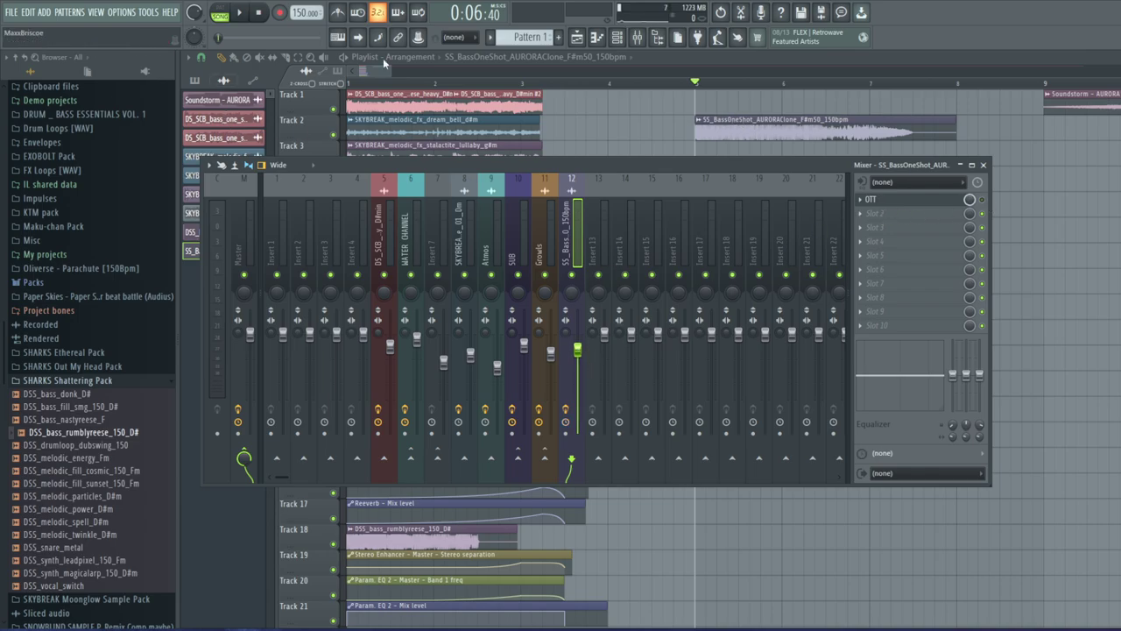
left_click(242, 14)
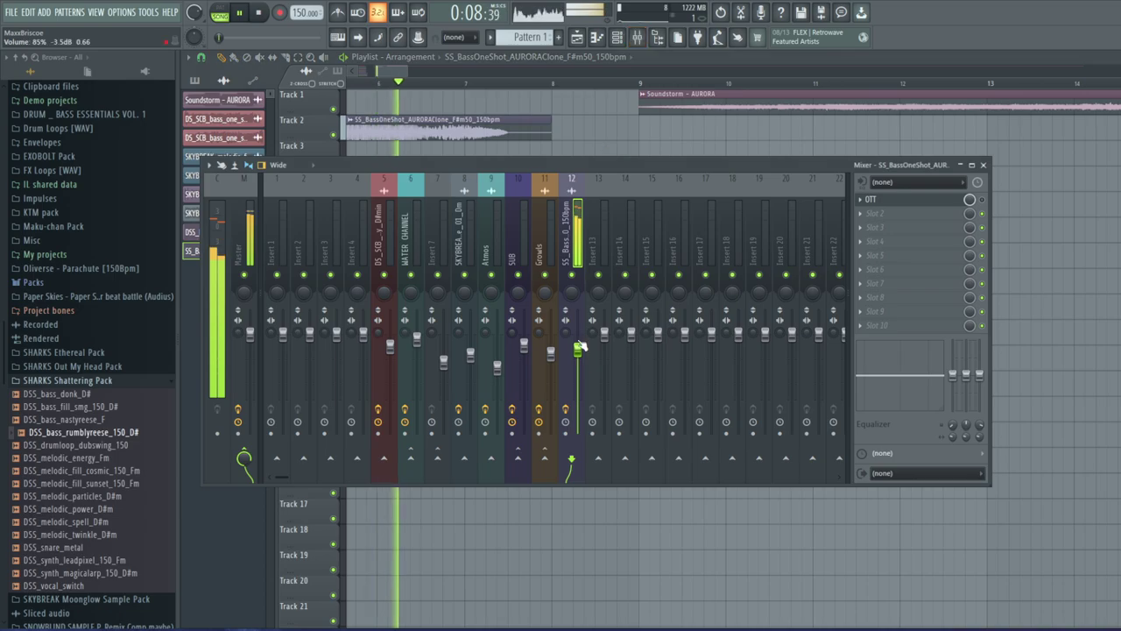
left_click_drag(580, 346, 580, 343)
left_click_drag(391, 72, 376, 72)
left_click(241, 14)
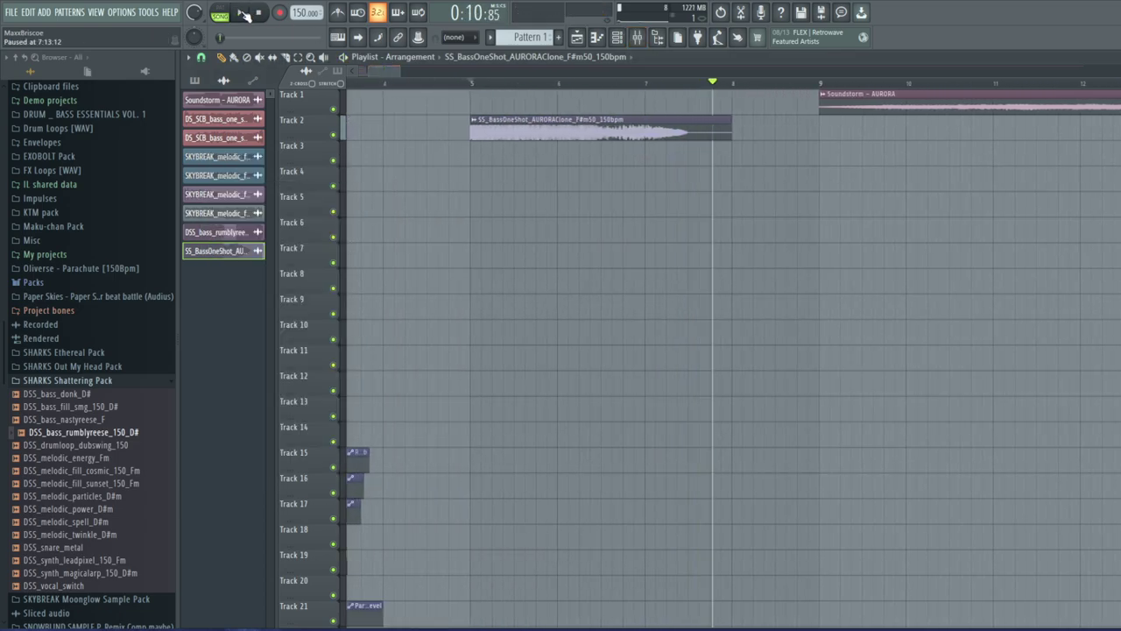
Set the AURORAClone clip's pitch shift to +140 cents, replay it from bar 5, and pause
left_click(474, 121)
left_click(494, 167)
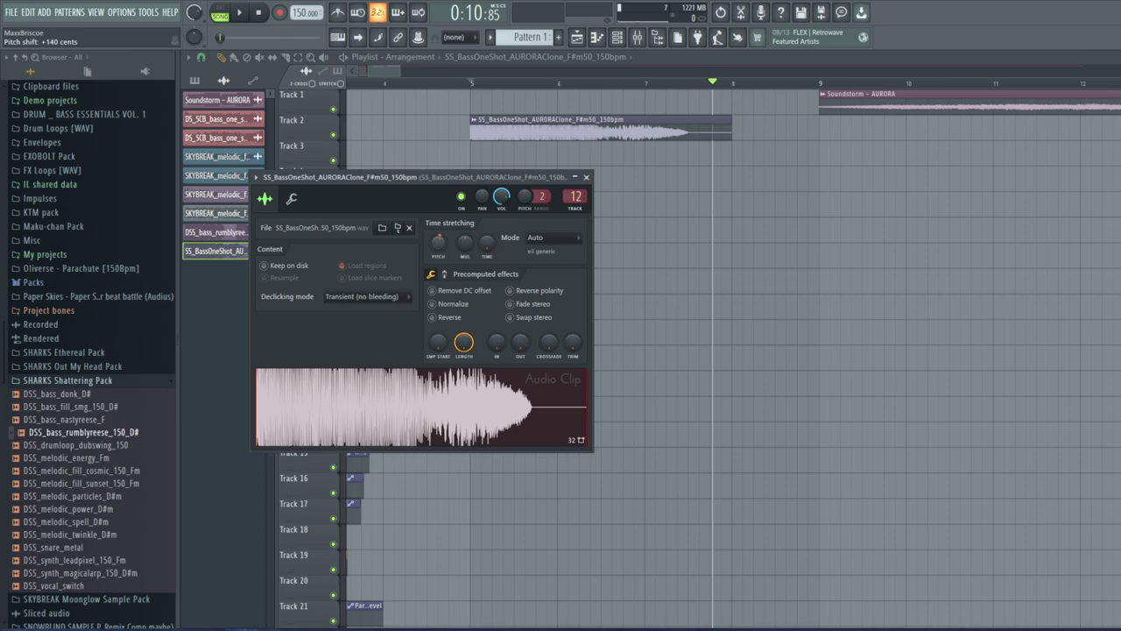
left_click(471, 85)
left_click(243, 14)
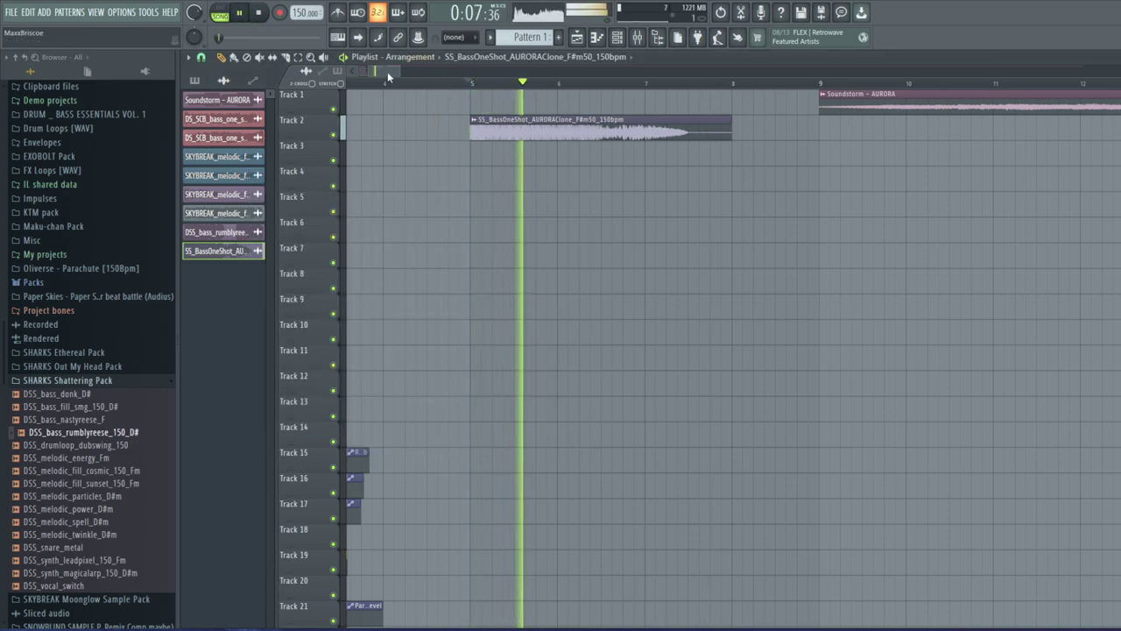
left_click(241, 15)
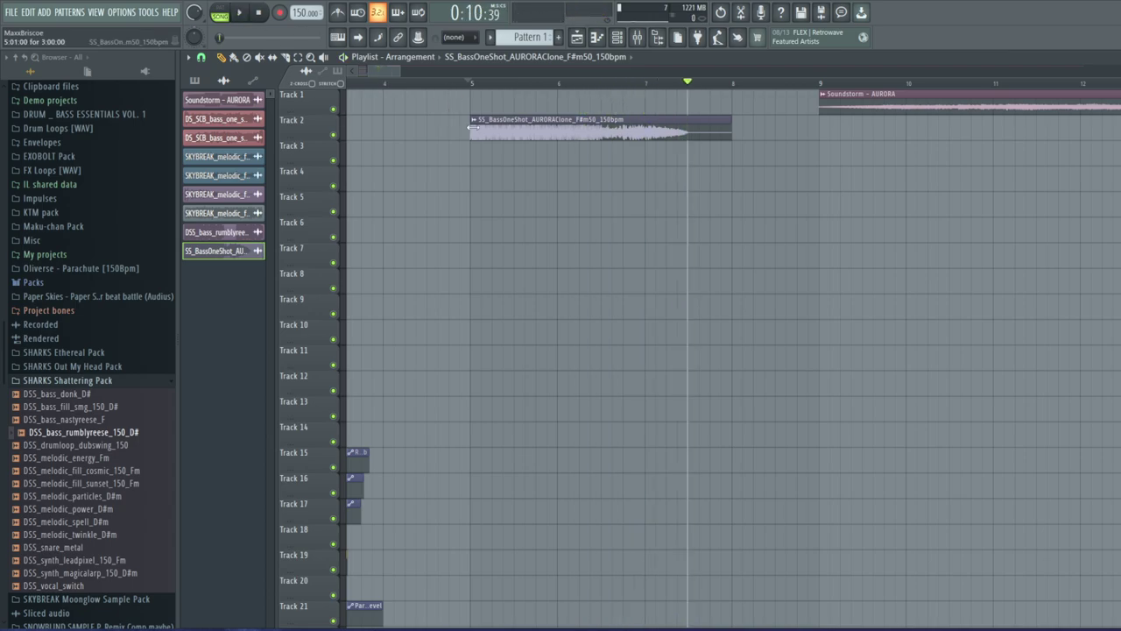
Examine the complete bass arrangement at different zoom levels, from the reese clips on Track 1 to the EQ mix level automation on Track 21
left_click_drag(376, 73, 250, 83)
scroll(665, 333, "down", 2)
scroll(666, 332, "down", 3)
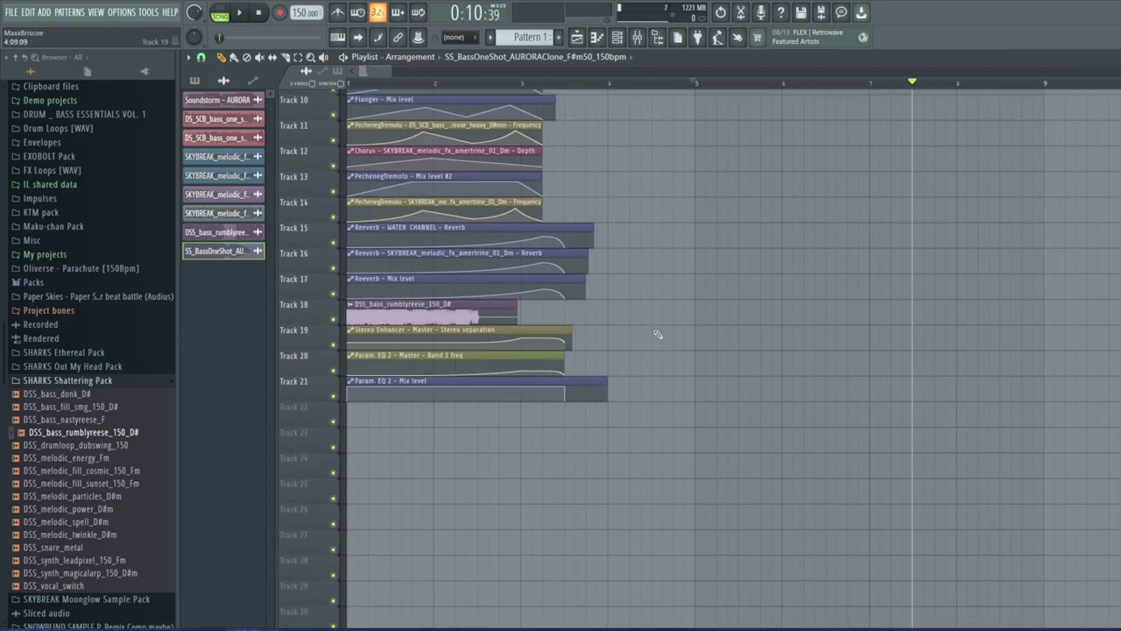
scroll(656, 333, "up", 6)
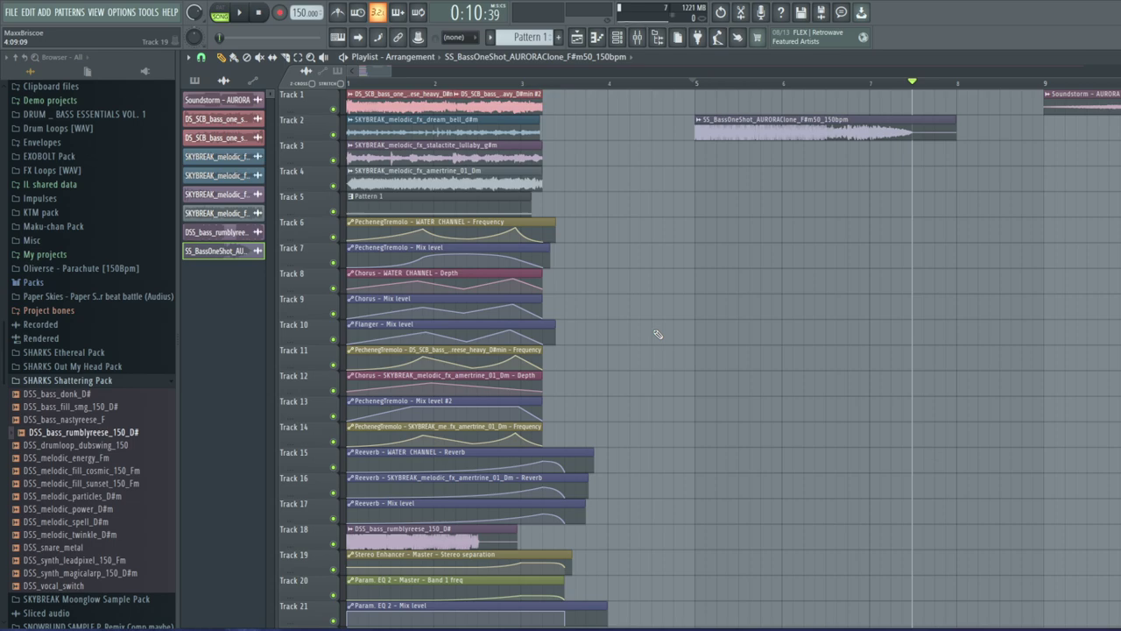
scroll(365, 71, "up", 2)
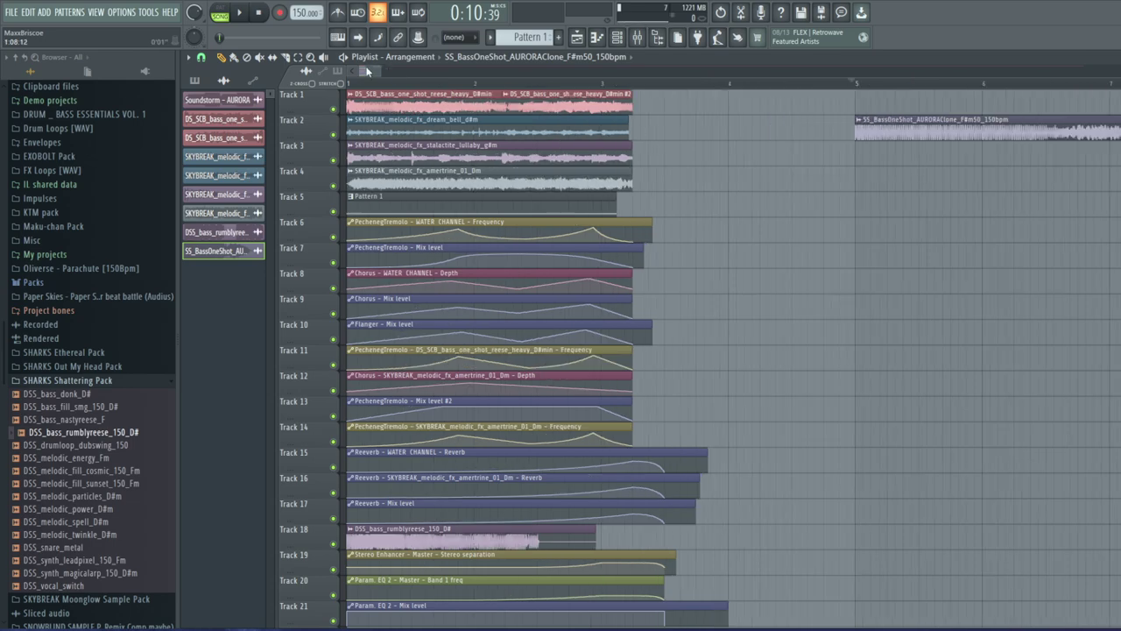
mouse_move(377, 71)
left_mouse_down()
mouse_move(425, 71)
mouse_move(376, 70)
left_mouse_up()
scroll(859, 301, "down", 4)
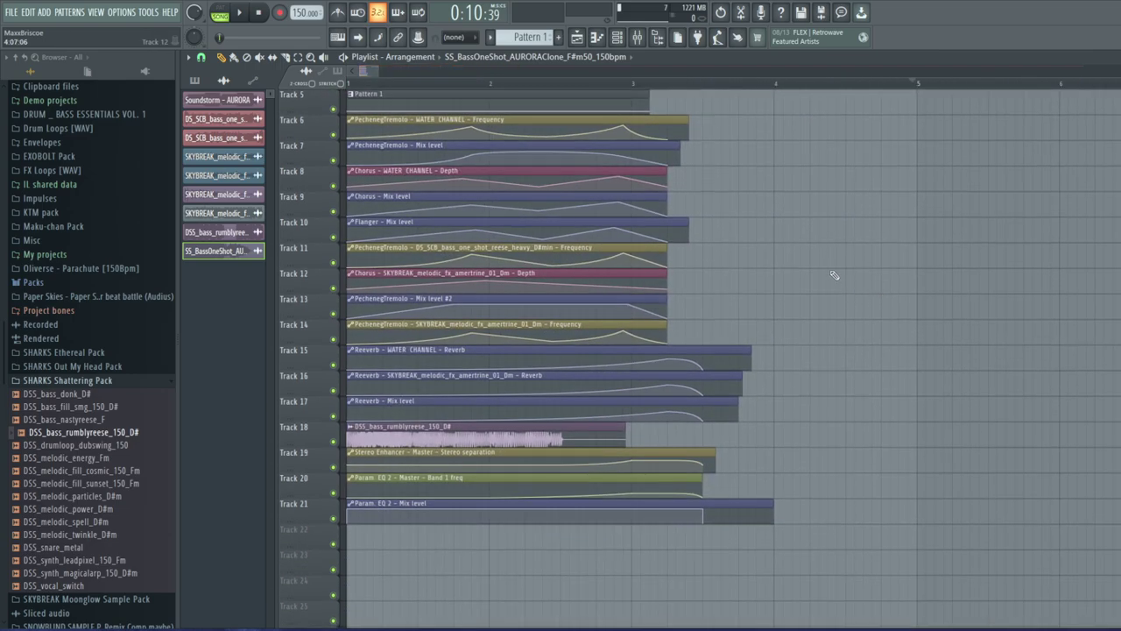
scroll(834, 275, "up", 4)
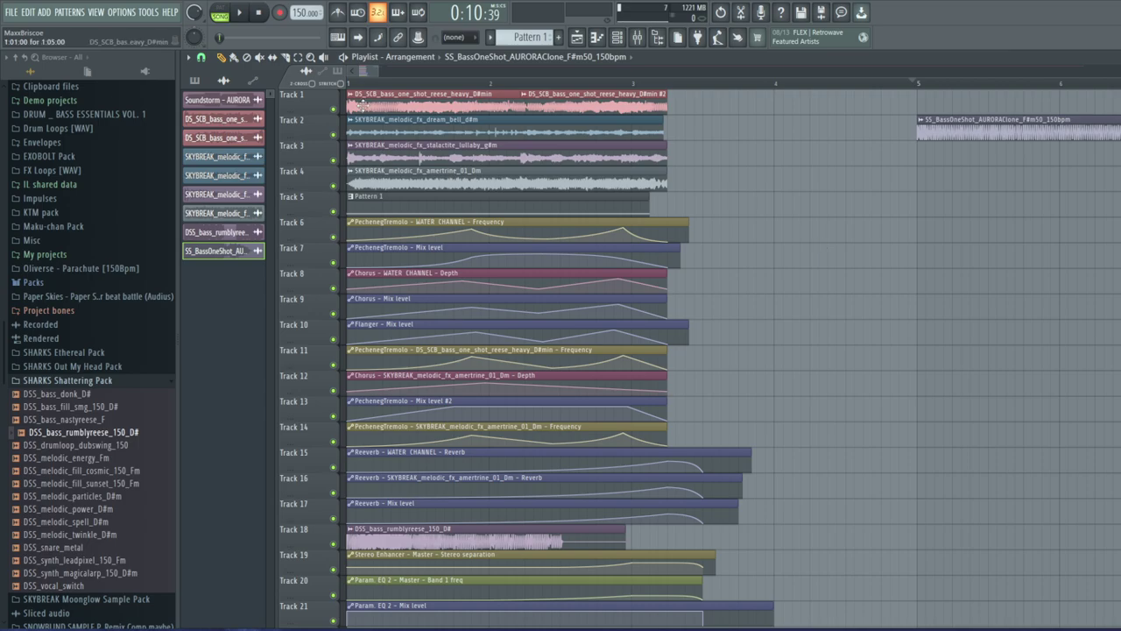
Expand the 2024 SOUNDSTORM SAMPLE PACK VOL 3 folder in the browser and view both the bass layers and the AURORAClone clip
scroll(83, 237, "up", 5)
left_click(83, 230)
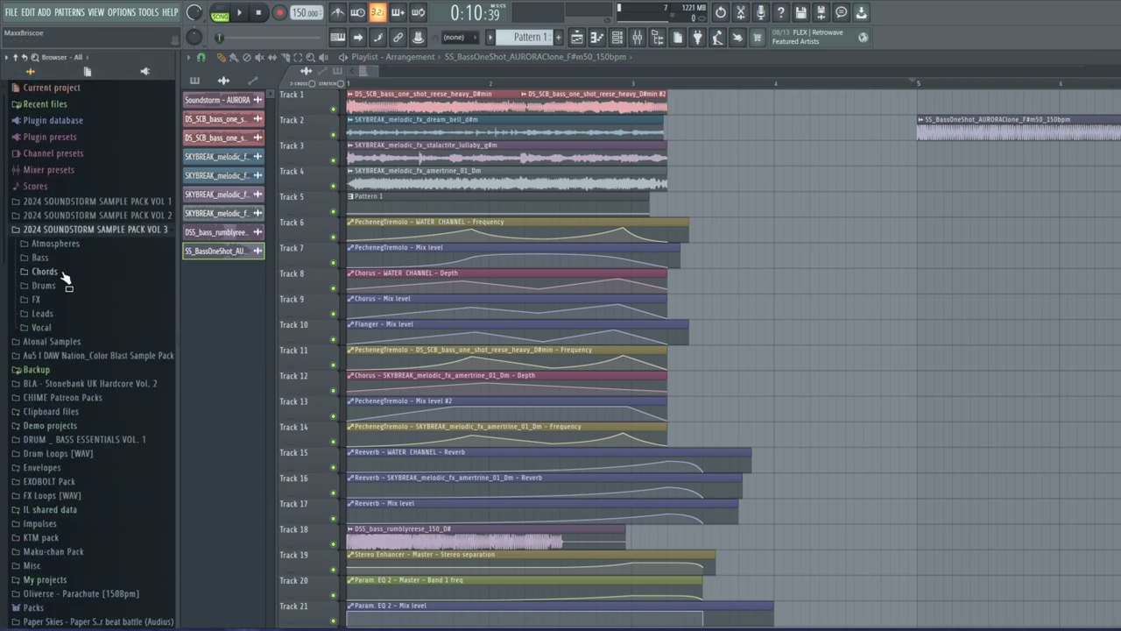
left_click_drag(378, 72, 379, 126)
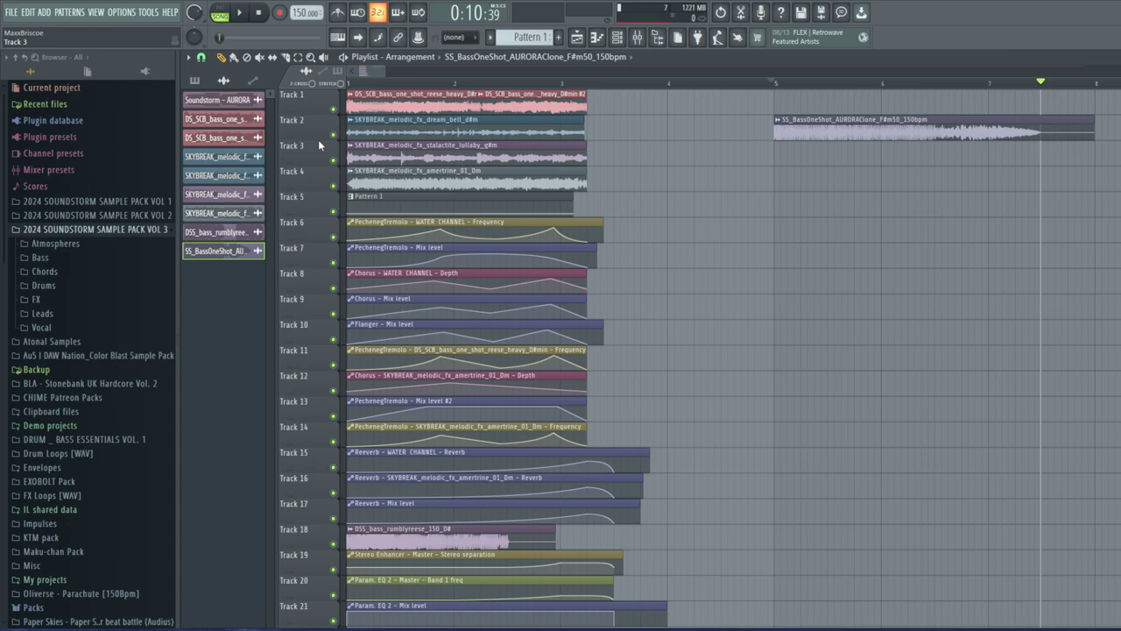